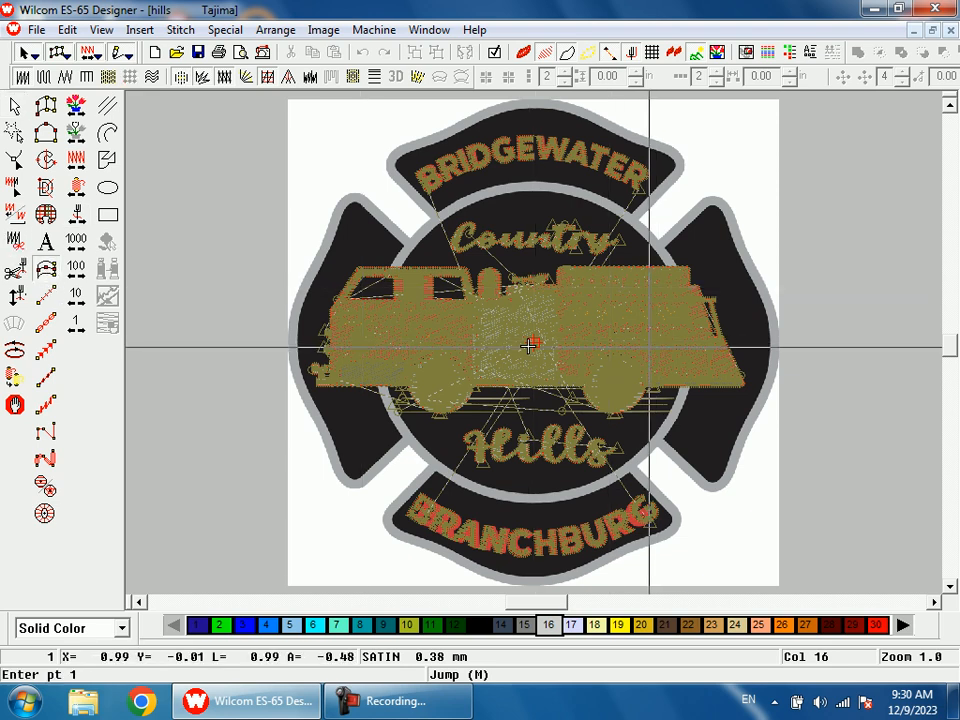
Digitize a satin column in colour 16 along the inner edge of the grey ring's lower arc, between the truck's two ends.
left_click_drag(699, 458, 699, 464)
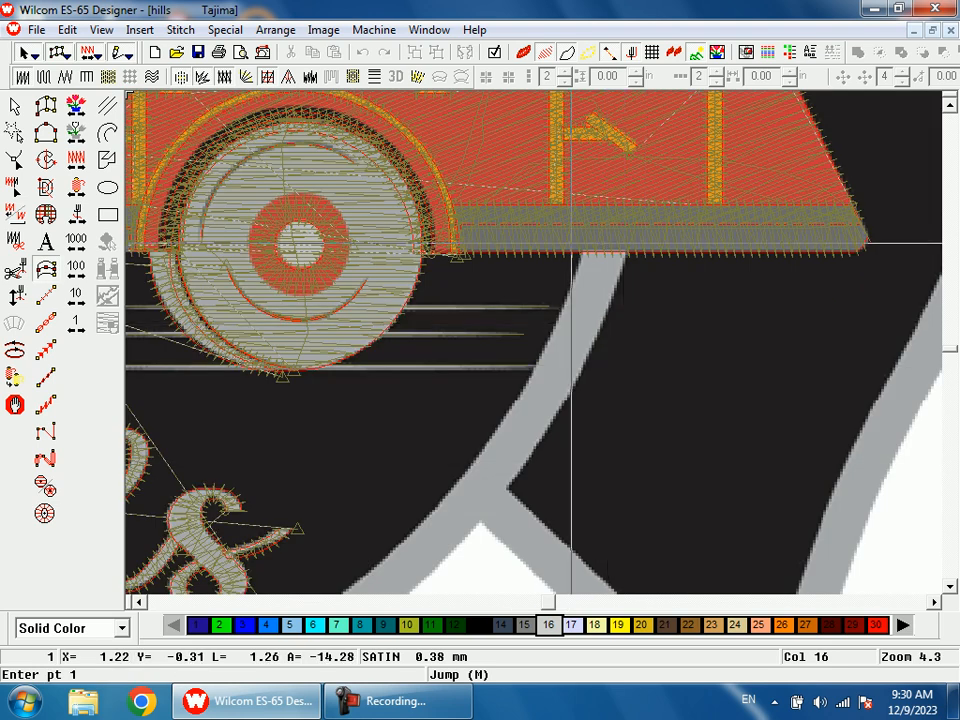
left_click(588, 240)
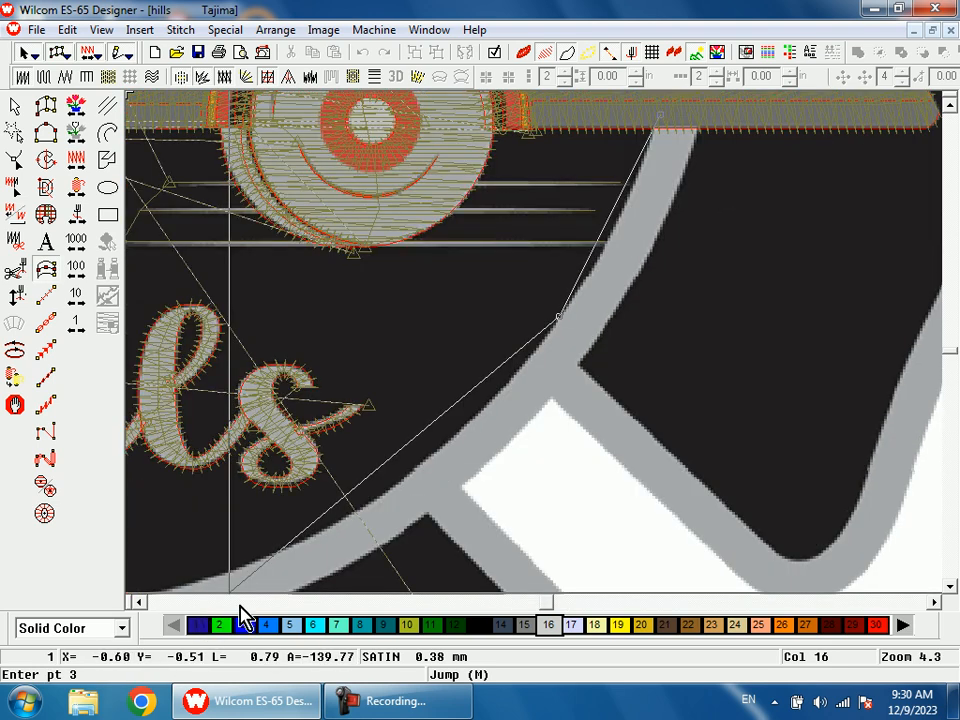
left_click(333, 522)
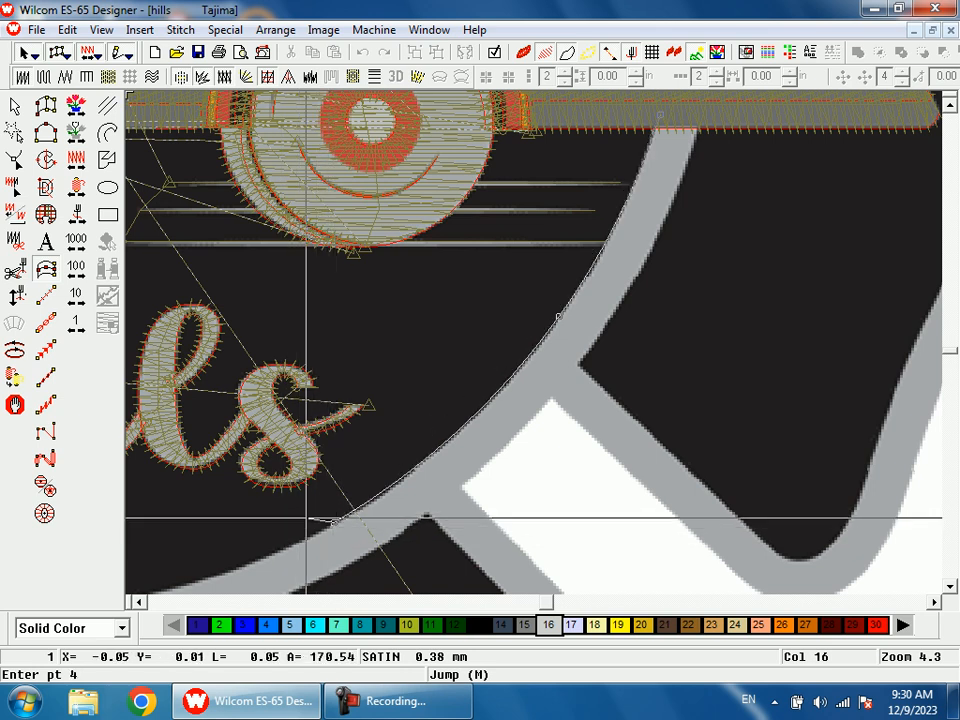
key("shift+z")
key("shift+z")
key("b")
left_click_drag(280, 316, 484, 443)
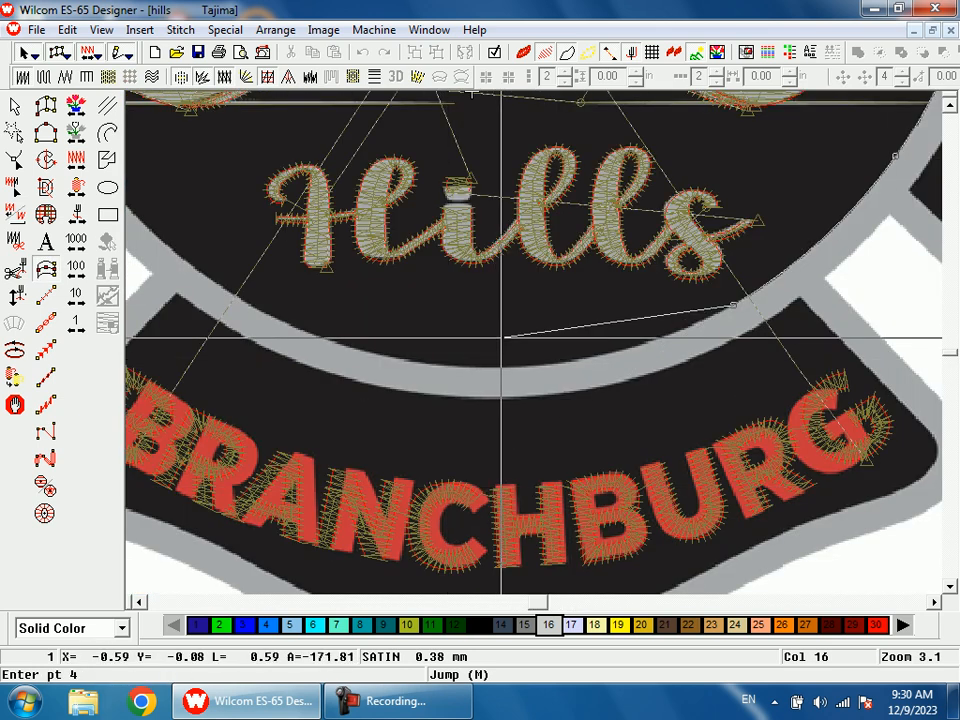
left_click(485, 366)
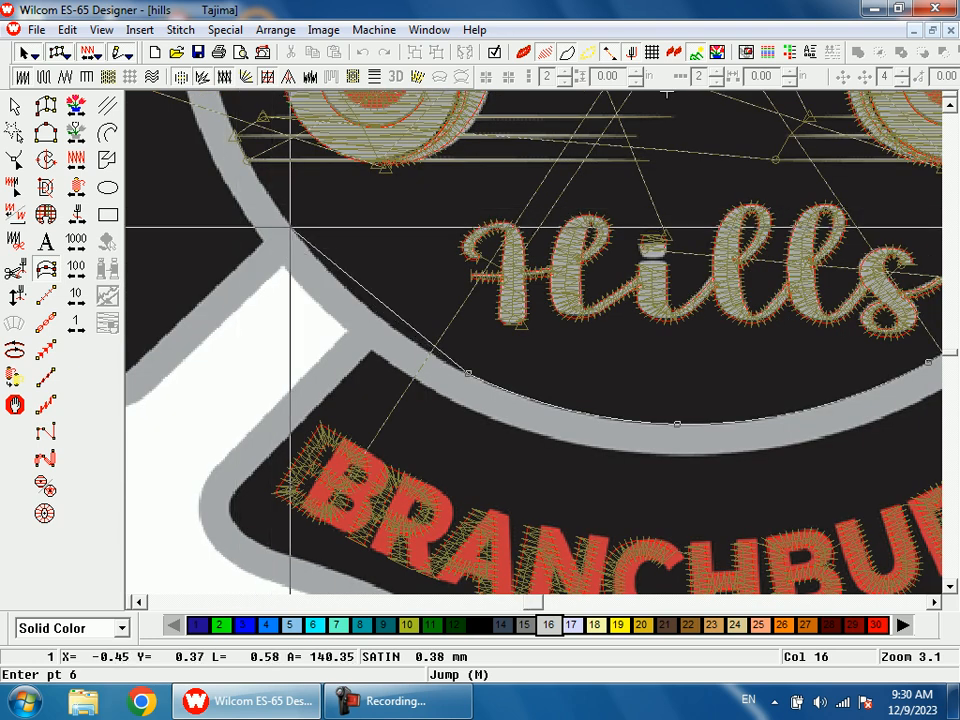
left_click(290, 229)
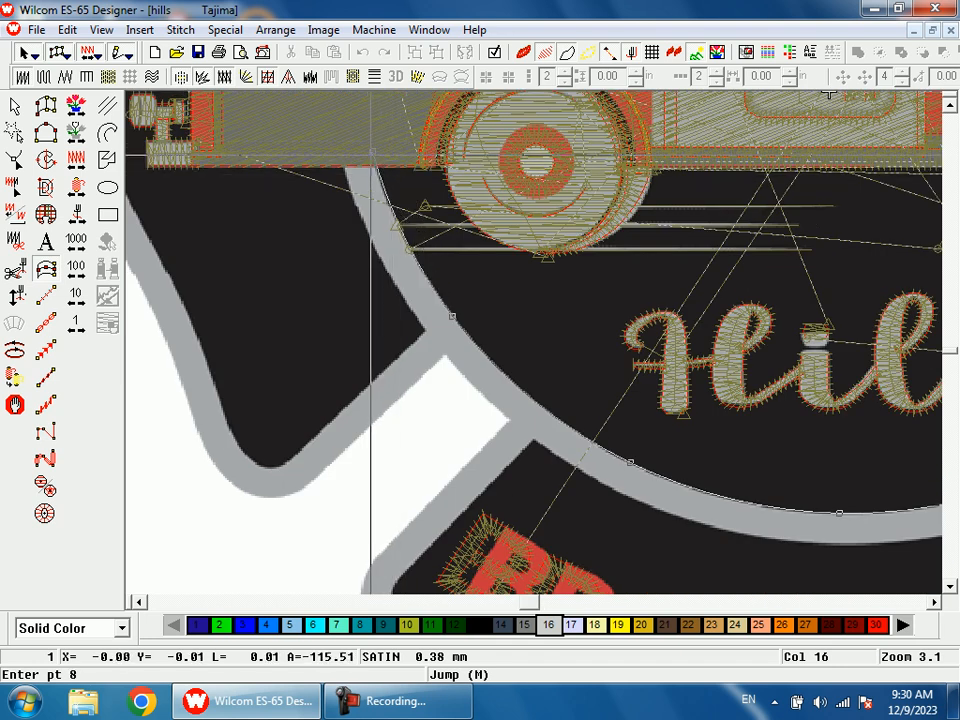
key("shift+z")
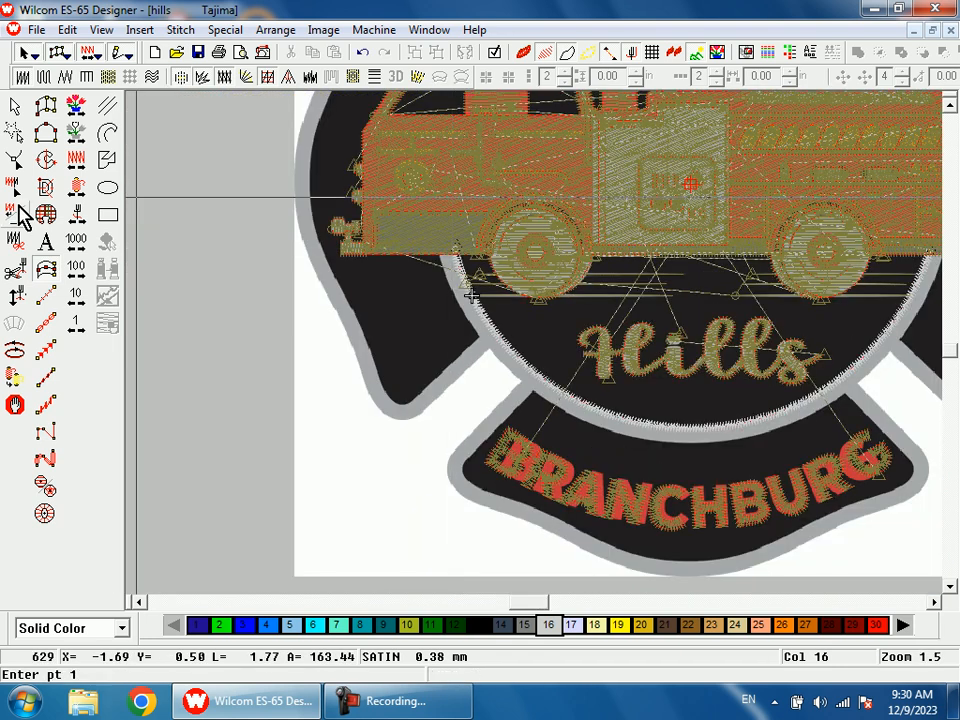
Offset the lower ring arc's column 100% to Side 1 and 0% to Side 2, and set its column width to 0.08 in.
left_click(18, 106)
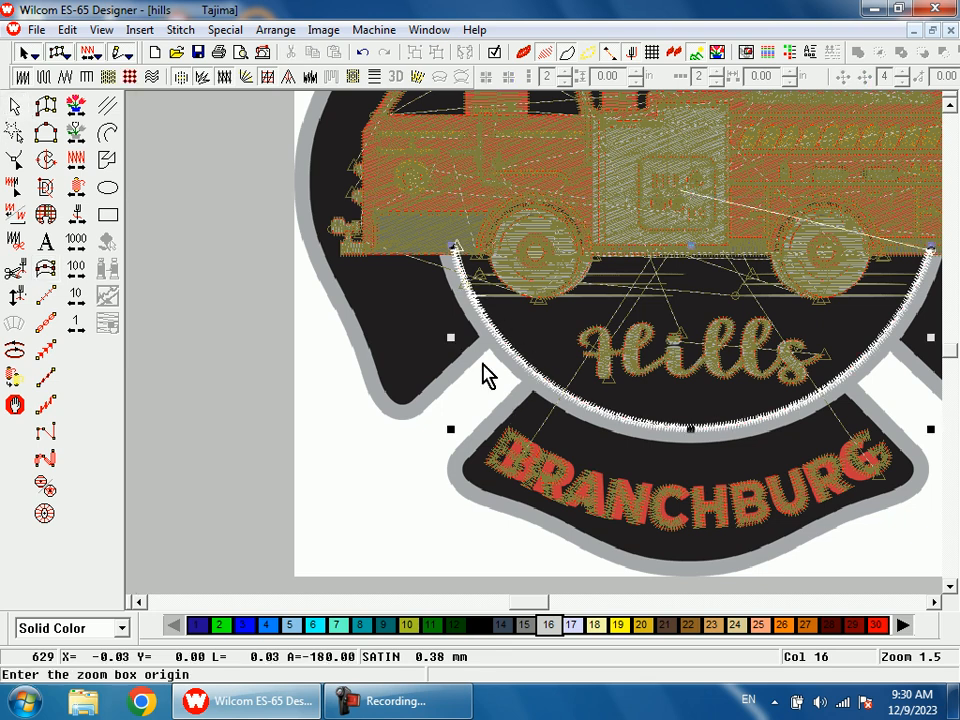
left_click_drag(489, 286, 553, 436)
right_click(540, 420)
left_click(442, 188)
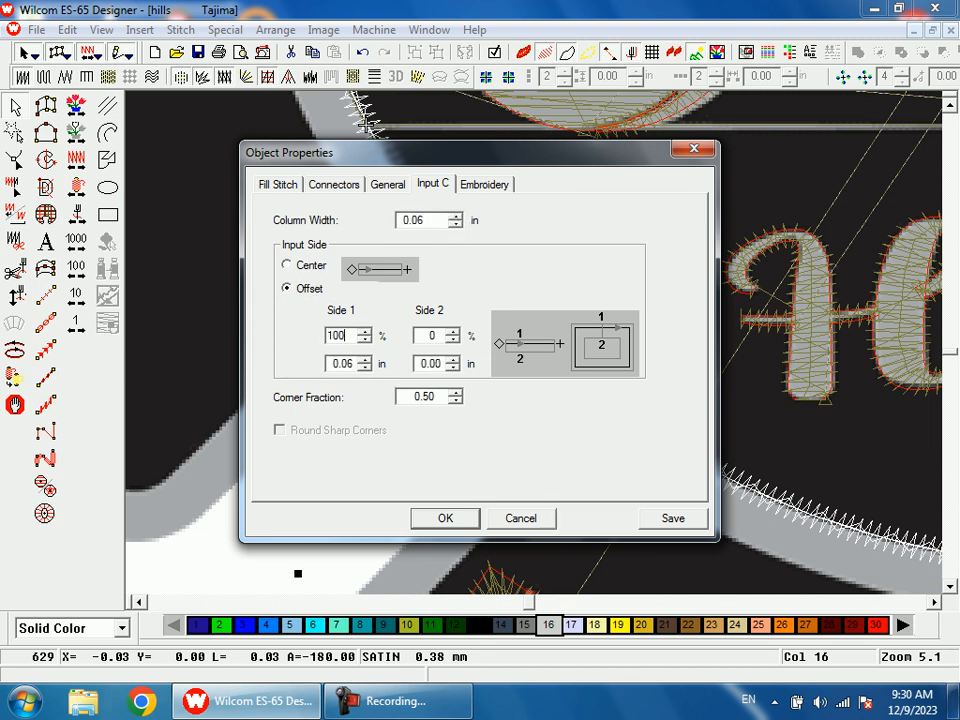
key("Return")
right_click(355, 325)
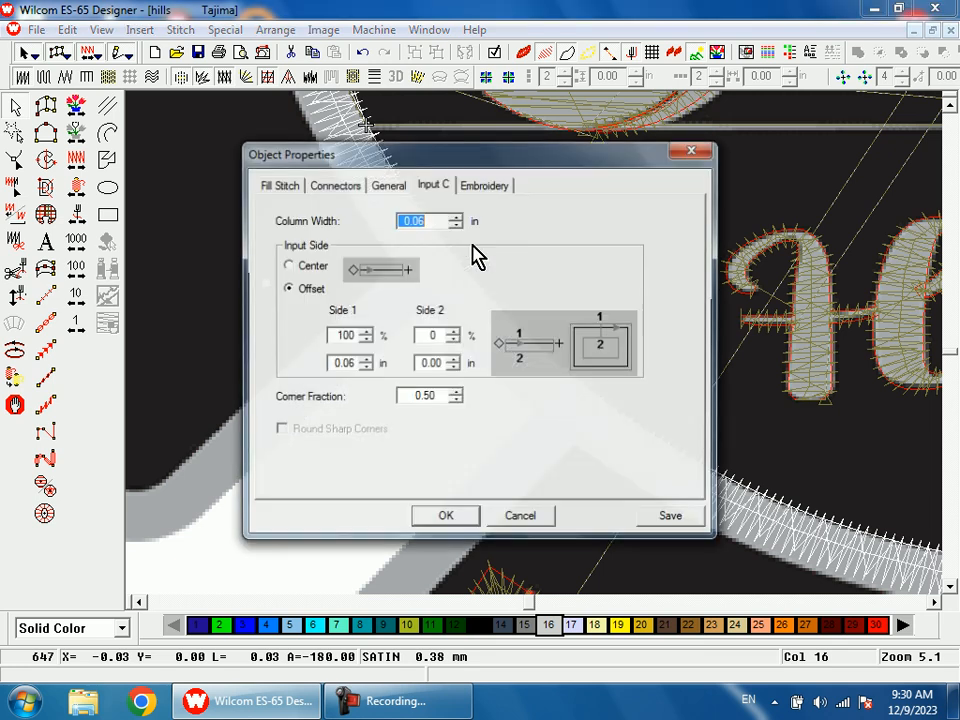
left_click(446, 517)
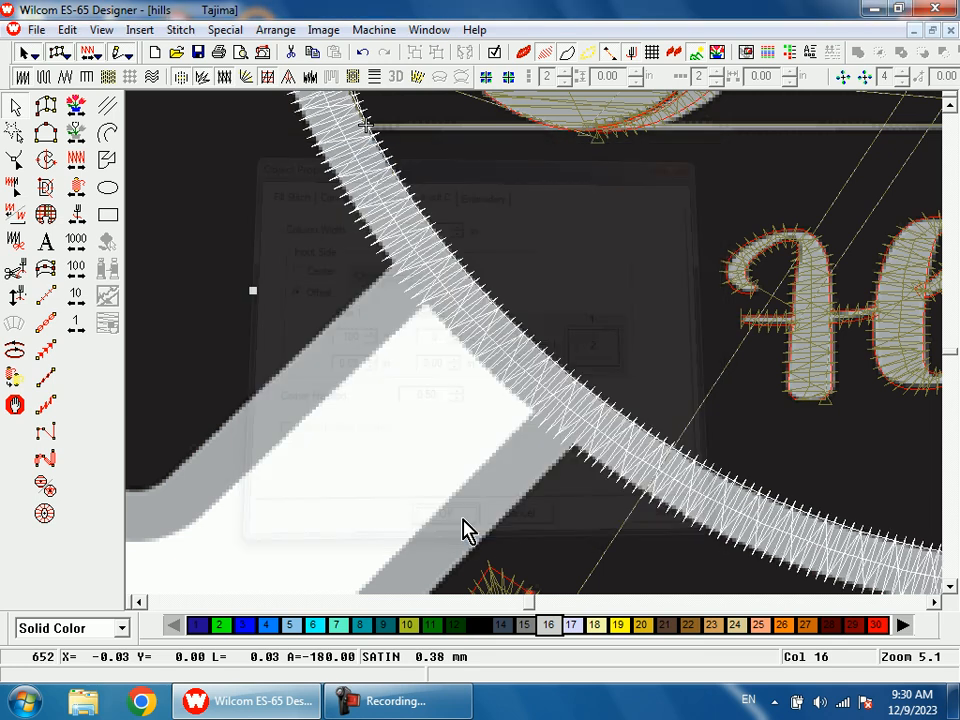
Make the lower ring arc's properties the current properties and deselect the arc.
key("shift+z")
key("shift+z")
scroll(647, 460, "up", 3)
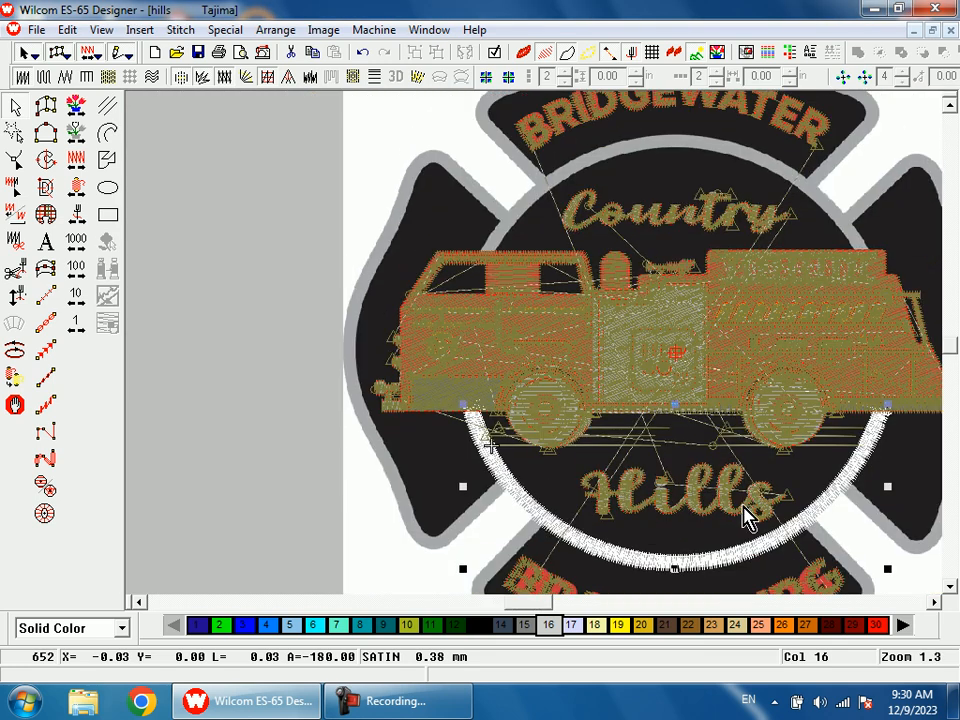
right_click(768, 536)
left_click(793, 318)
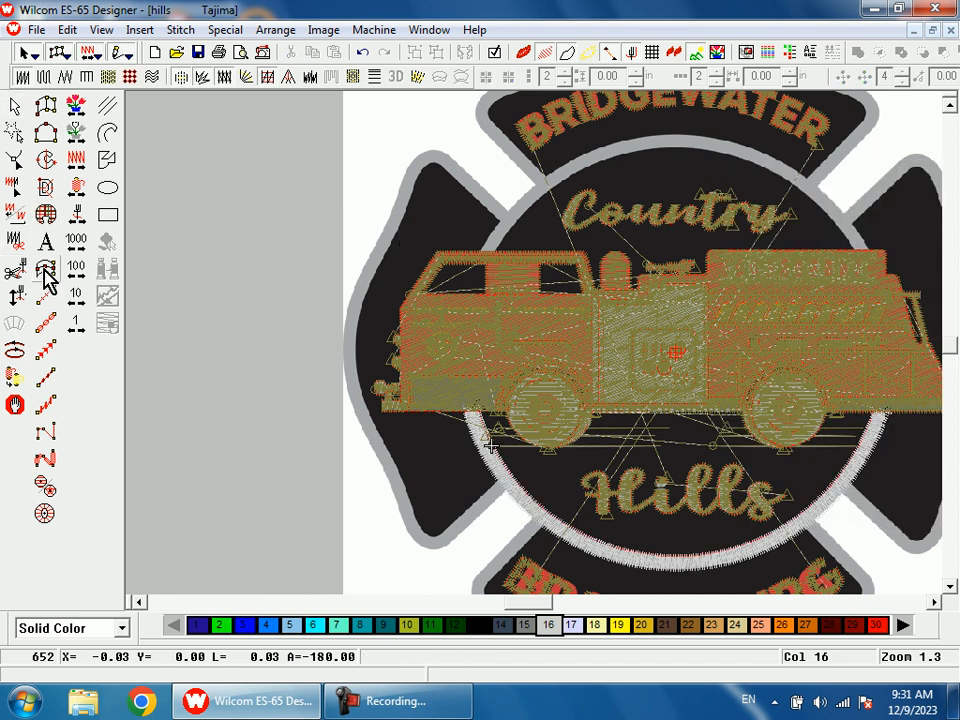
Digitize a satin column along the inner edge of the grey ring's upper arc, from the cab roof to the top of the truck's rear.
left_click_drag(508, 174, 543, 321)
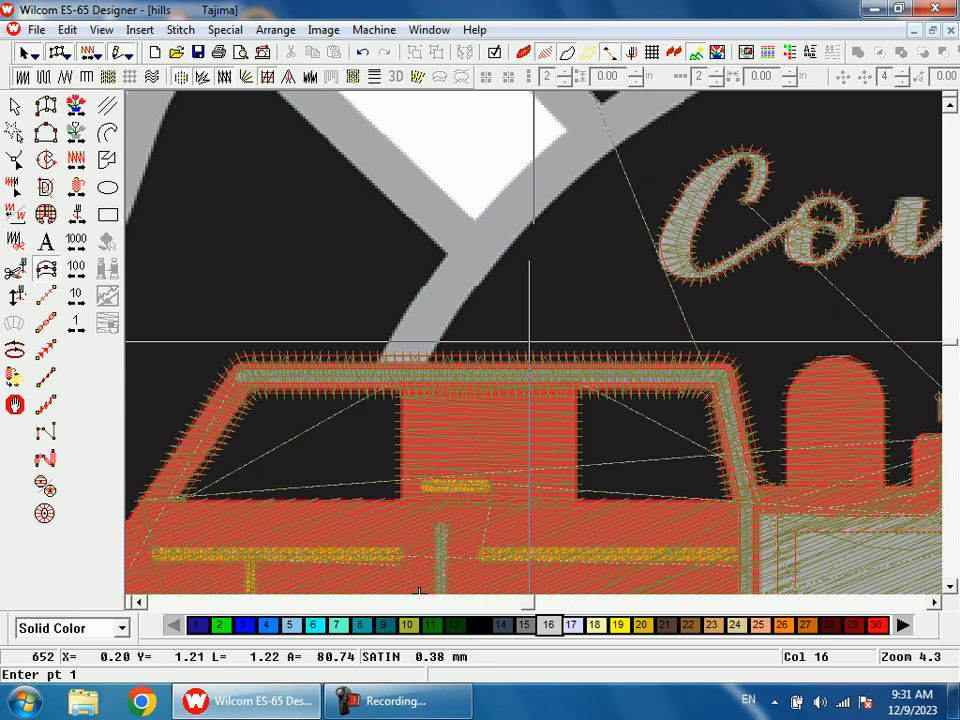
left_click(422, 372)
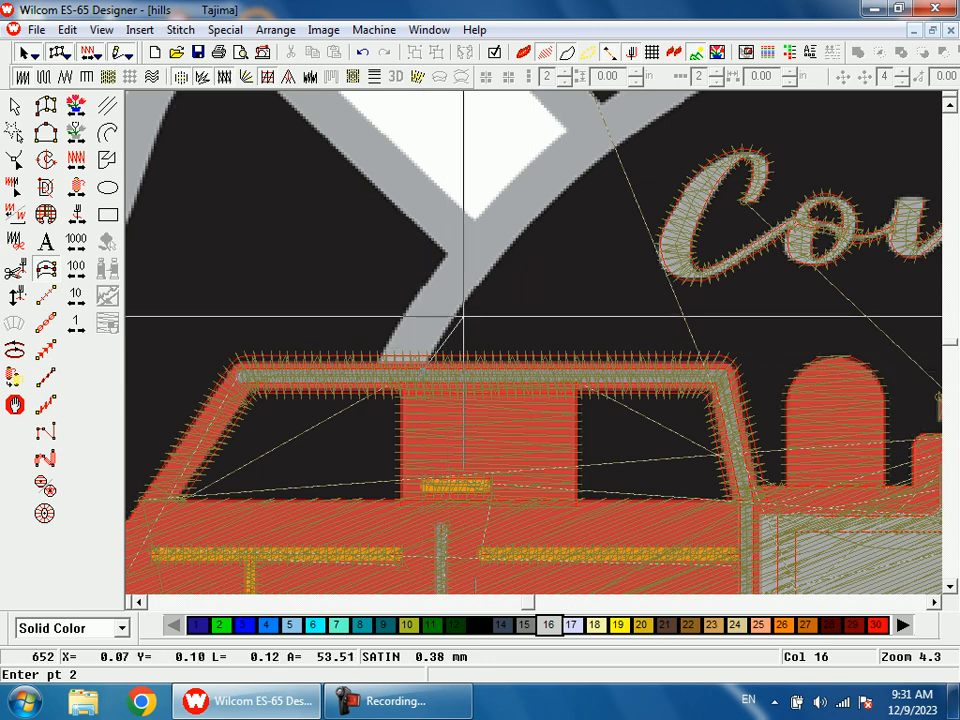
left_click(560, 193)
key("0")
key("b")
left_click_drag(616, 223, 643, 310)
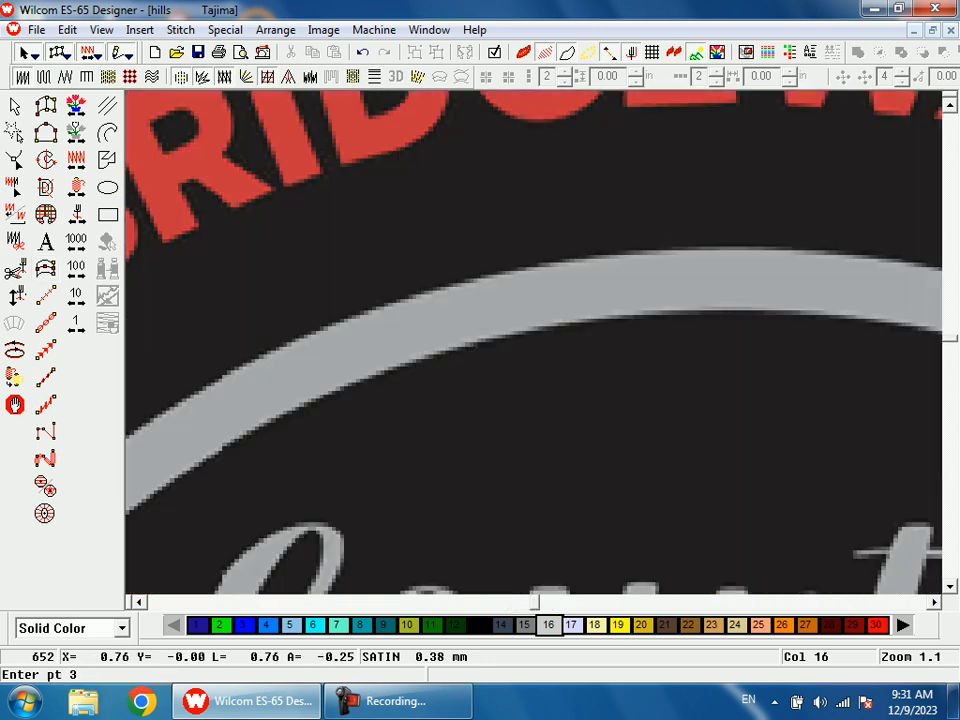
left_click(640, 310)
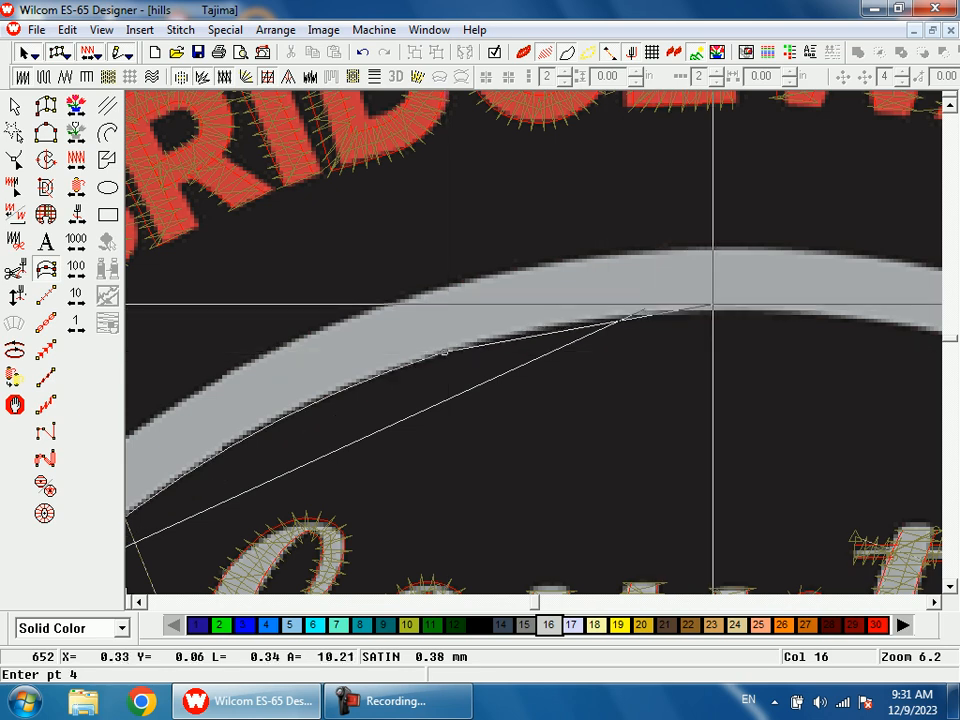
left_click(724, 313)
key("shift+z")
key("b")
left_click_drag(681, 436, 560, 330)
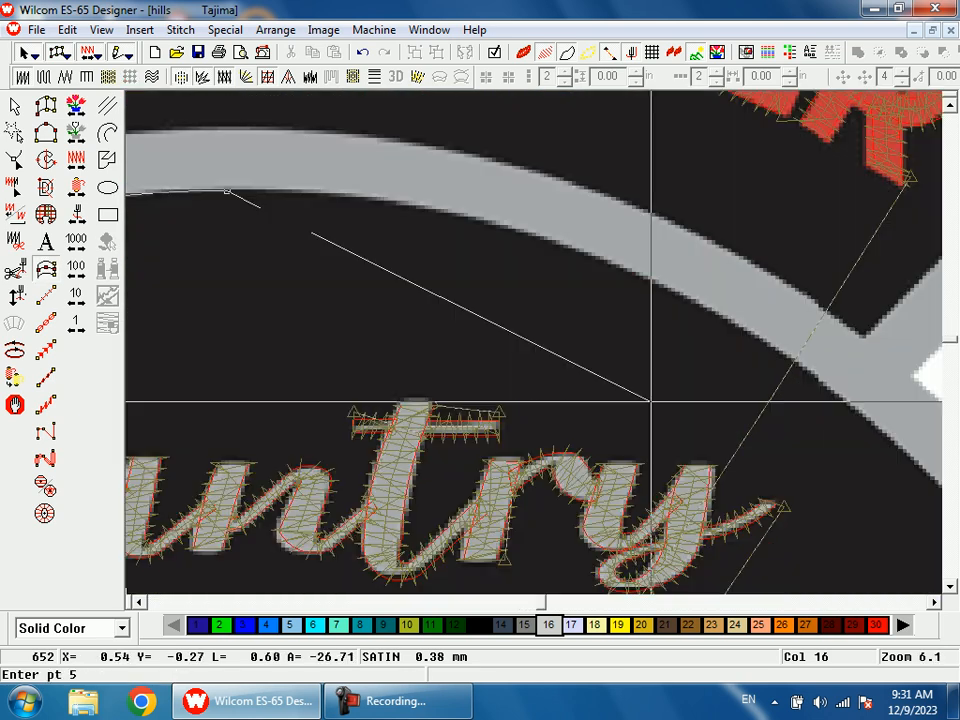
left_click(606, 261)
key("shift+z")
left_click(737, 413)
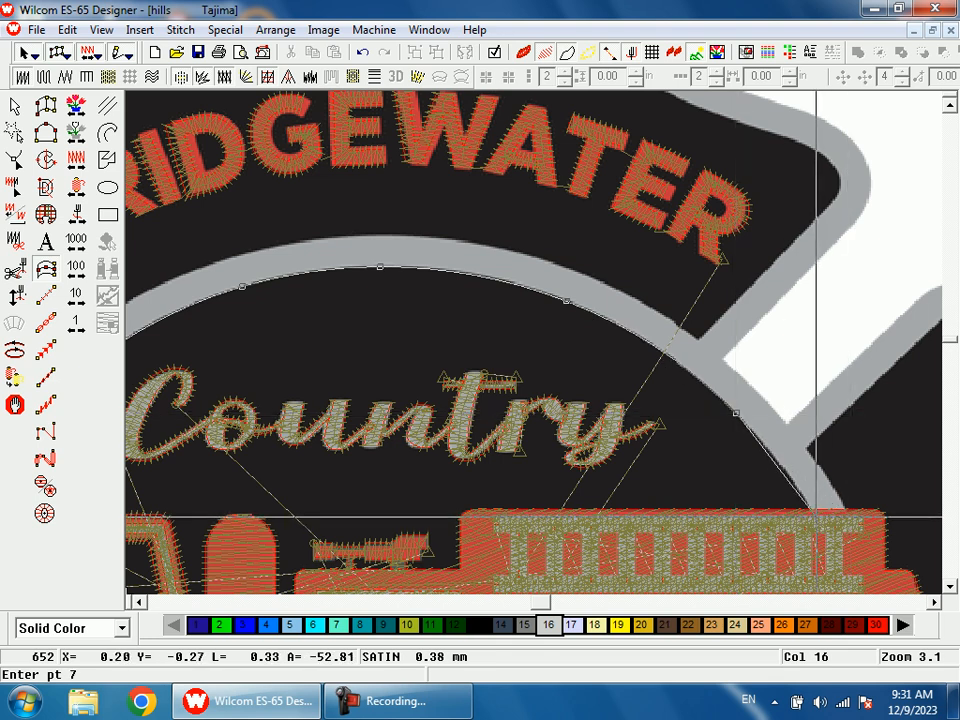
key("Return")
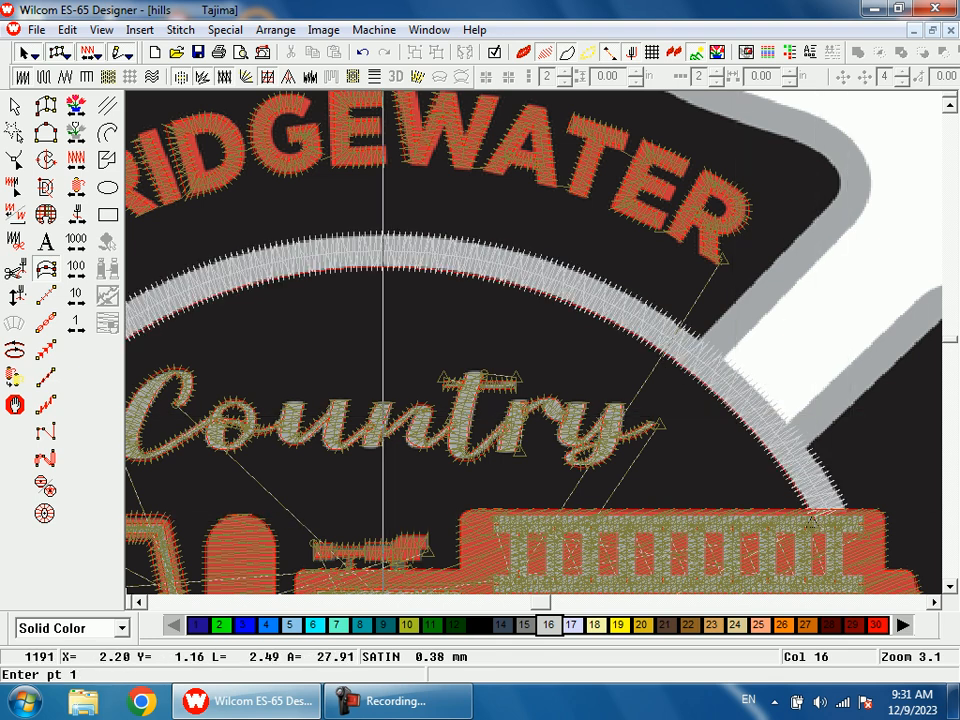
Travel to the start of the design and begin a satin column along the upper lobe's outer edge, from the ring's left side to the crest.
key("shift+z")
left_click(77, 108)
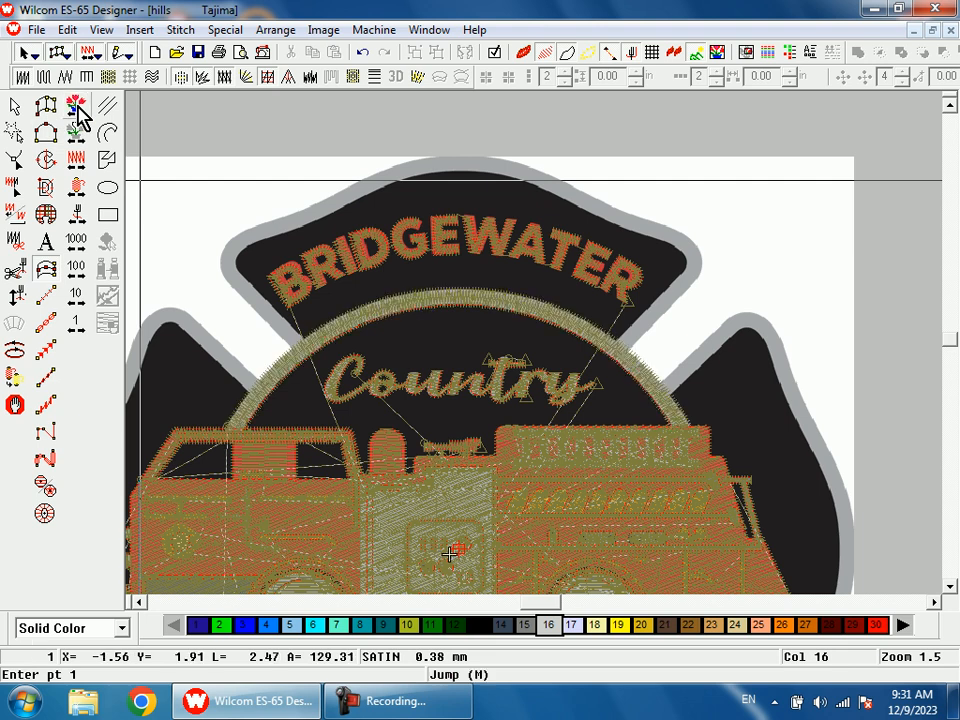
key("shift+z")
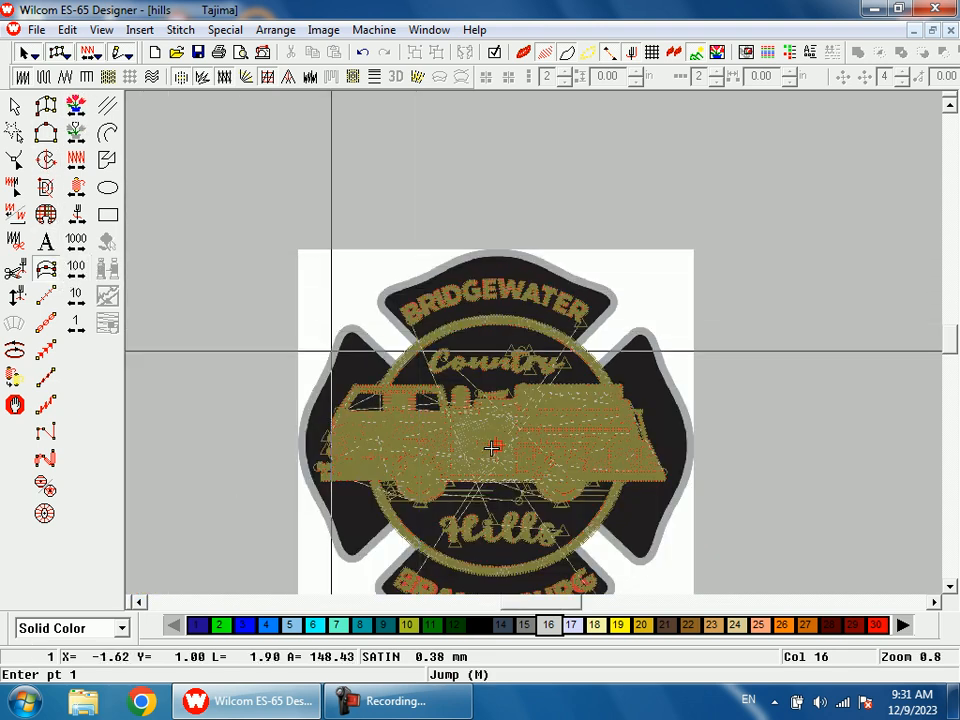
key("b")
left_click_drag(409, 266, 471, 386)
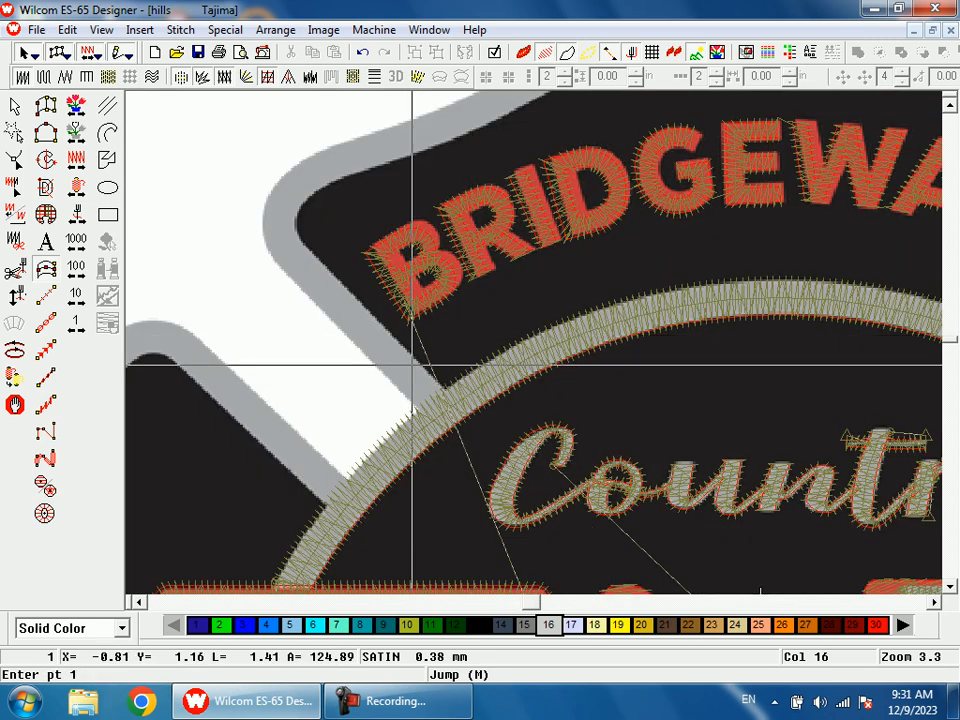
left_click(425, 419)
left_click(264, 252)
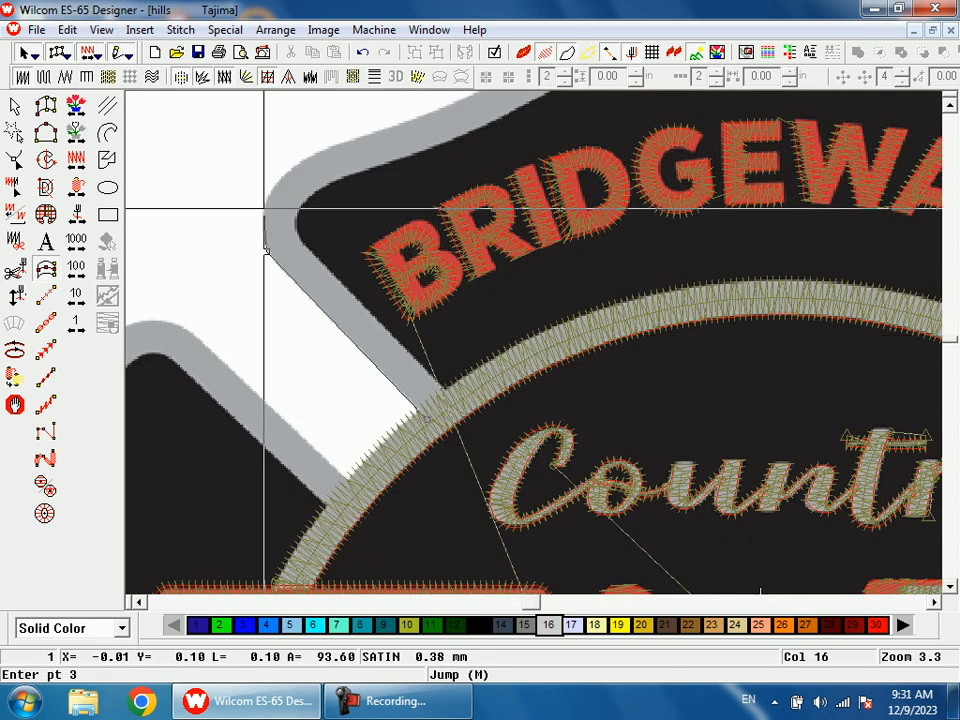
left_click(302, 162)
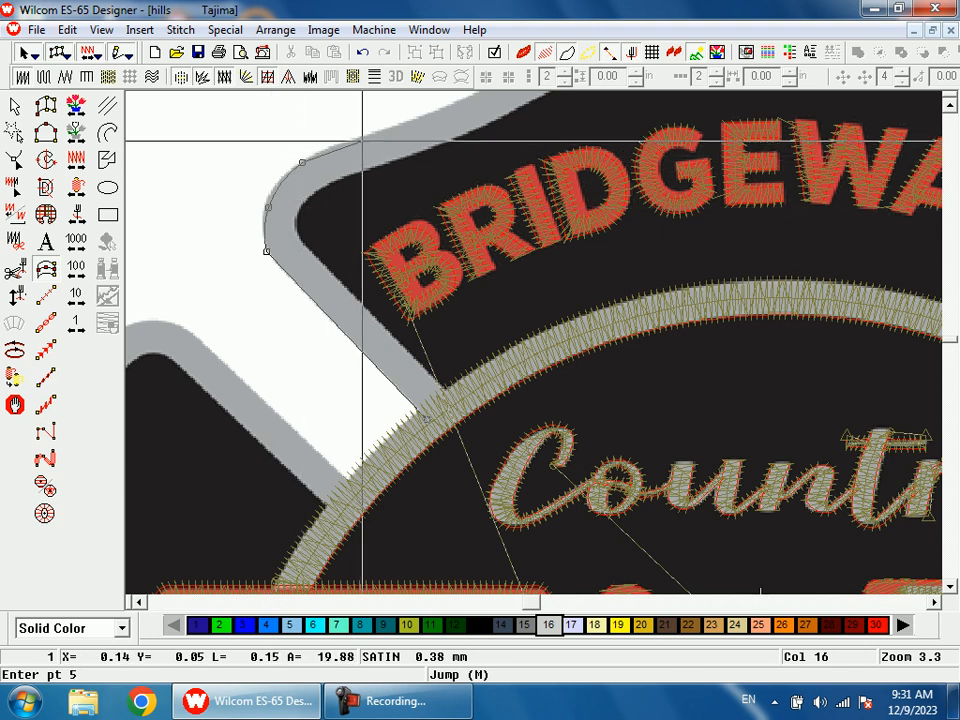
left_click(370, 133)
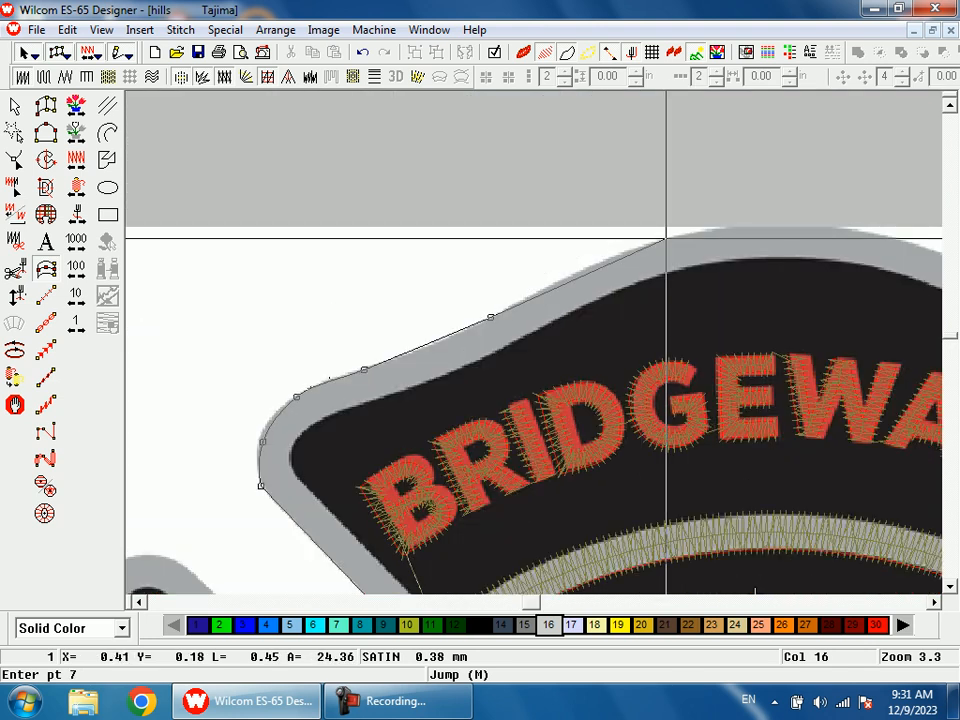
left_click(666, 238)
right_click(811, 226)
Continue the upper lobe's border column around its right corner down to the ring and generate its stitches.
key("shift+z")
key("b")
left_click(736, 347)
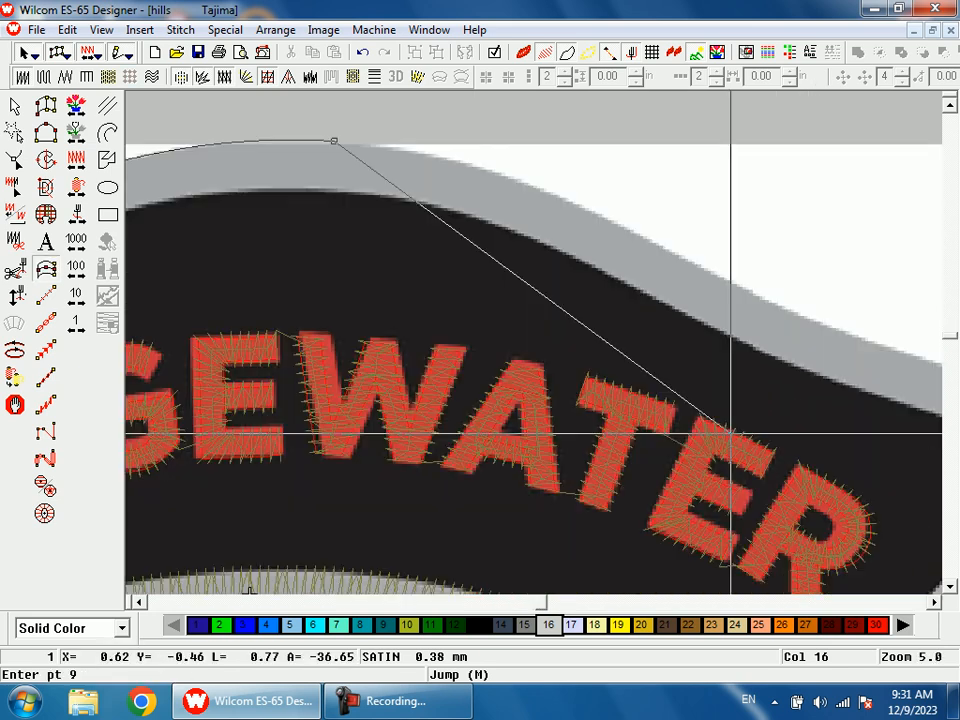
right_click(621, 222)
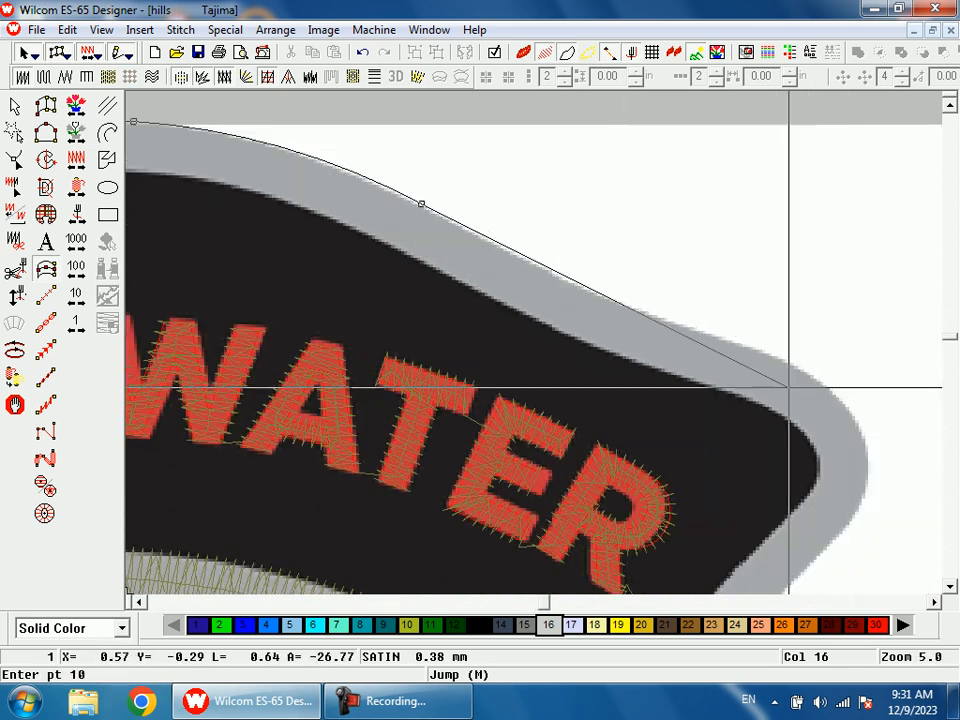
right_click(619, 303)
right_click(780, 359)
right_click(847, 409)
right_click(866, 472)
right_click(689, 417)
right_click(432, 532)
key("Return")
key("shift+z")
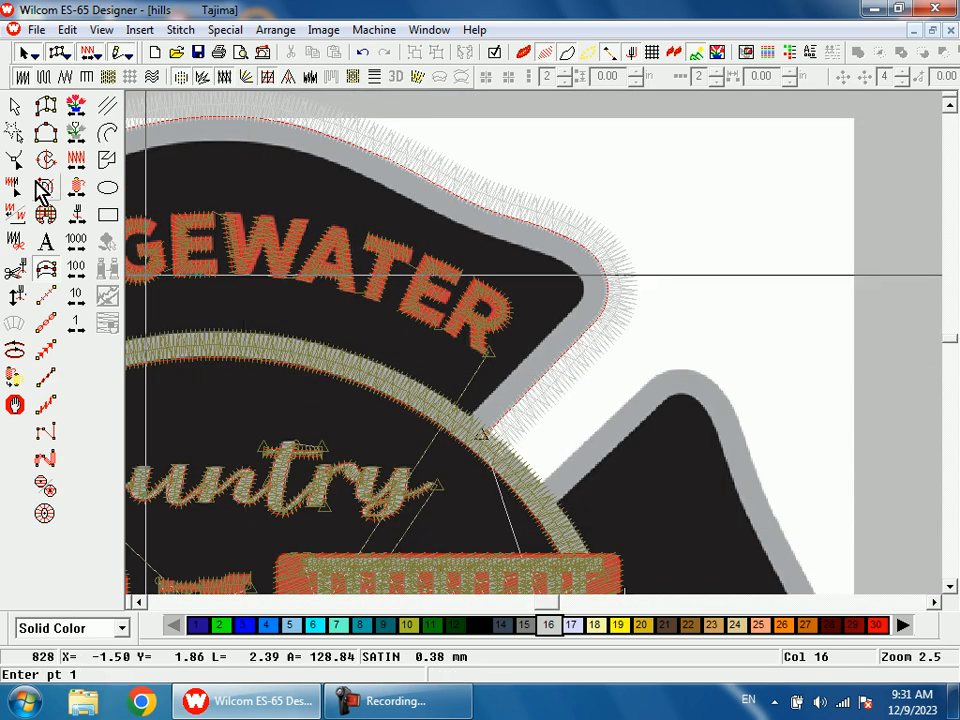
Offset the upper lobe's border column to Side 2 so it fills inward, and make its properties current.
left_click(17, 106)
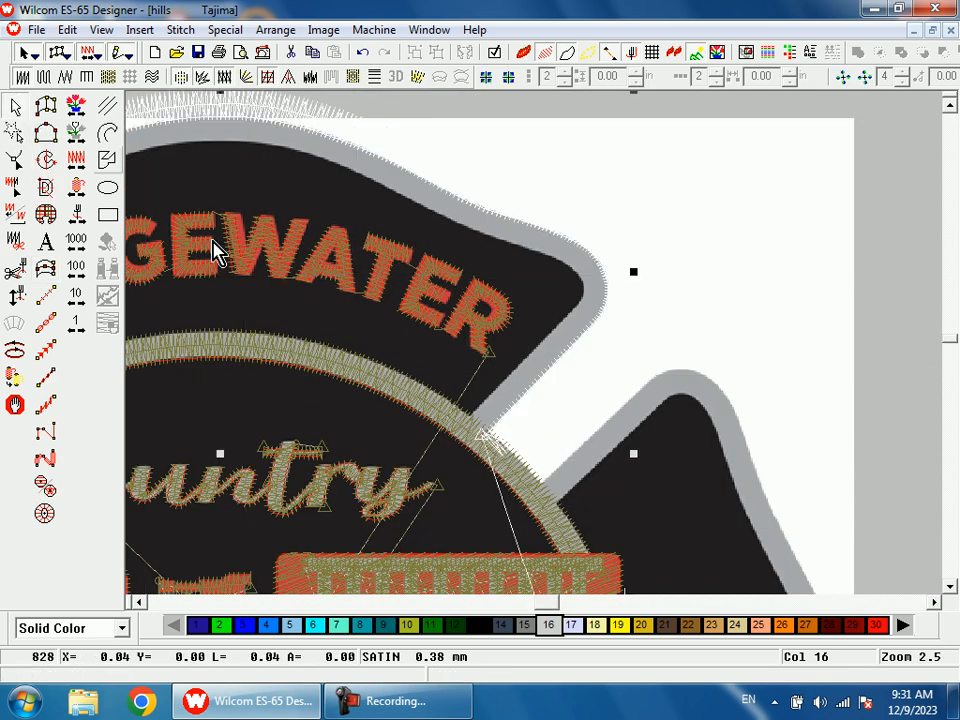
double_click(350, 243)
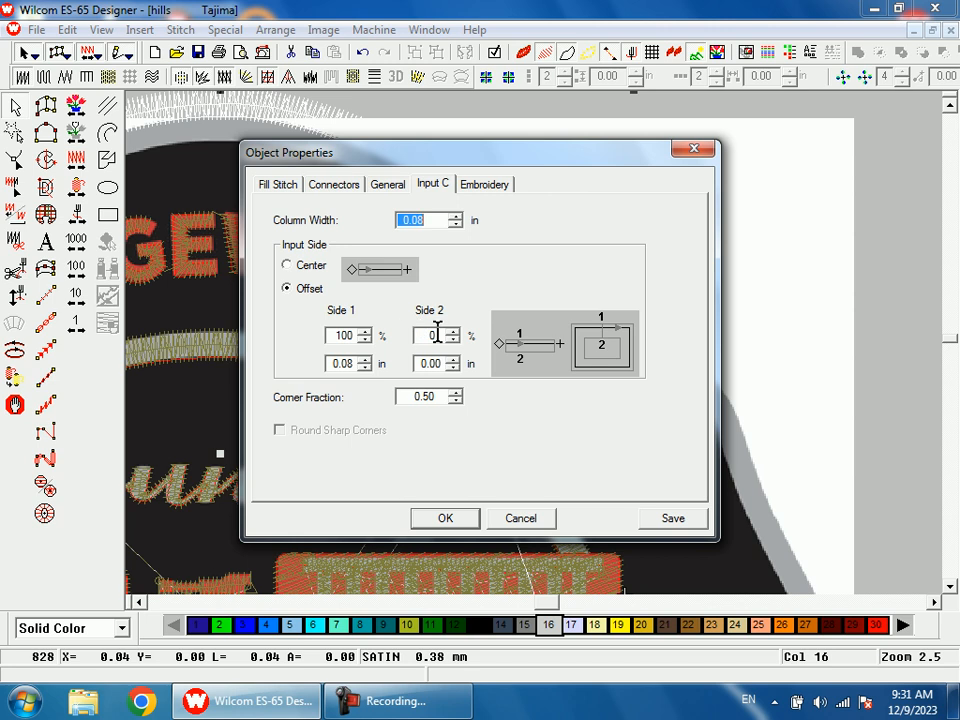
key("Return")
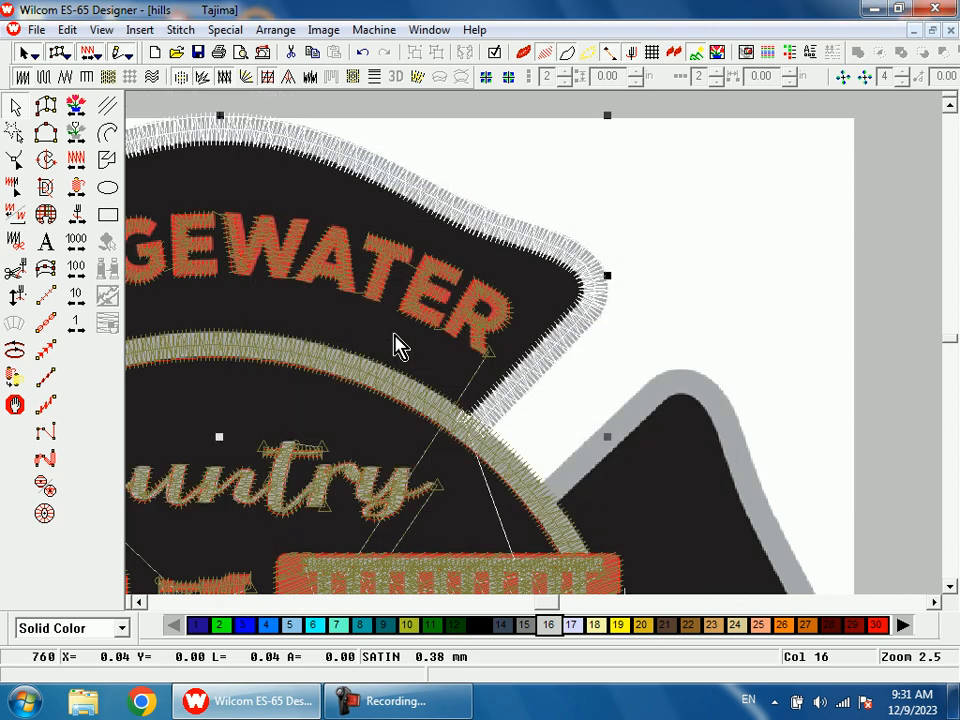
right_click(601, 300)
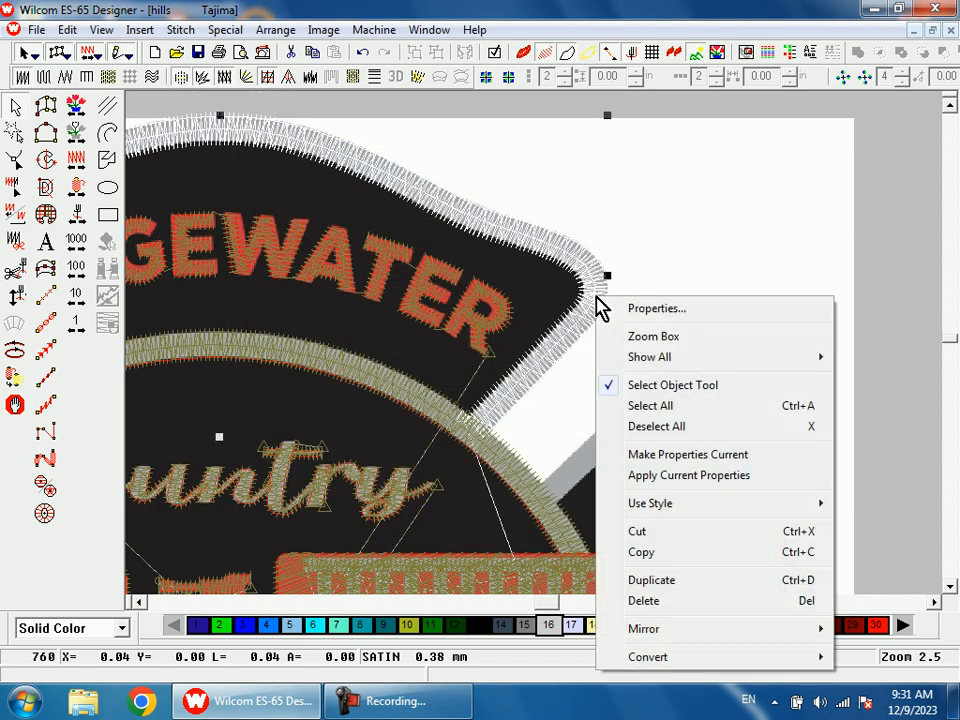
left_click(680, 452)
Begin a satin column along the right lobe's outer edge, from the grey ring up and around the lobe's upper corner.
key("shift+z")
left_click(45, 268)
key("b")
left_click_drag(489, 429, 621, 357)
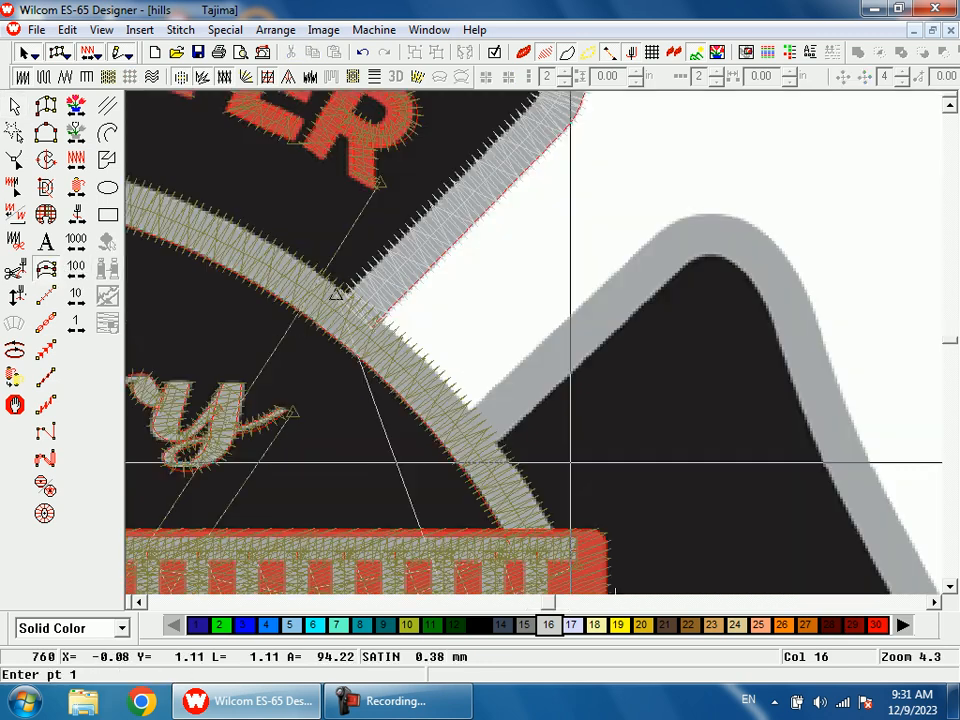
left_click(462, 421)
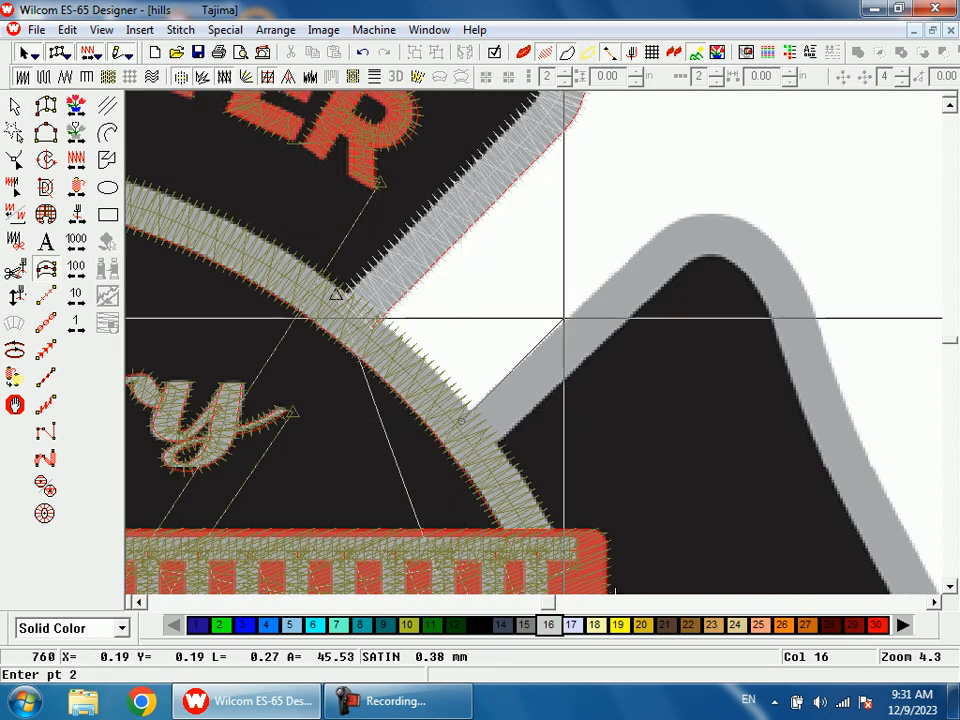
left_click(670, 224)
left_click(719, 210)
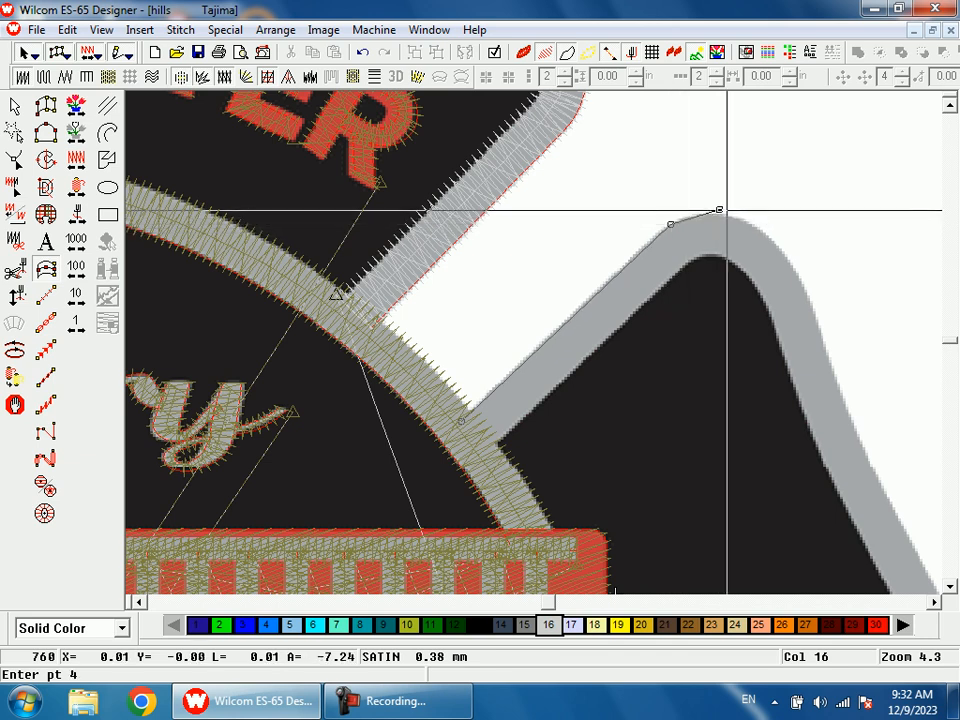
key("BackSpace")
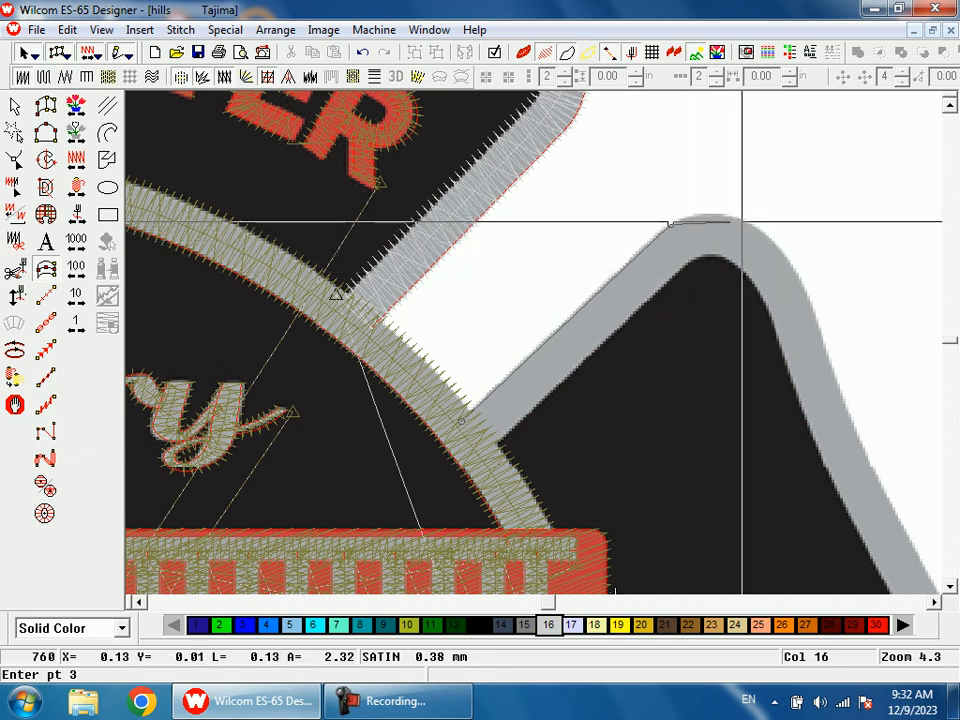
left_click(743, 217)
left_click(793, 262)
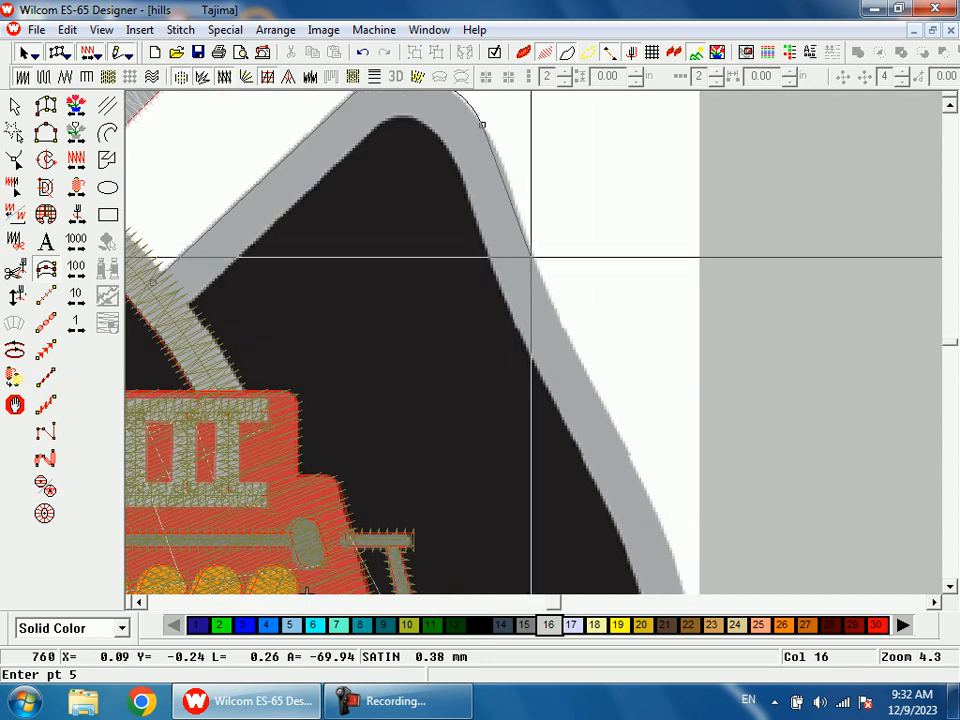
Continue the right lobe's border column down its outer side, past the rear of the truck.
left_click(533, 257)
left_click(619, 433)
scroll(733, 257, "down", 3)
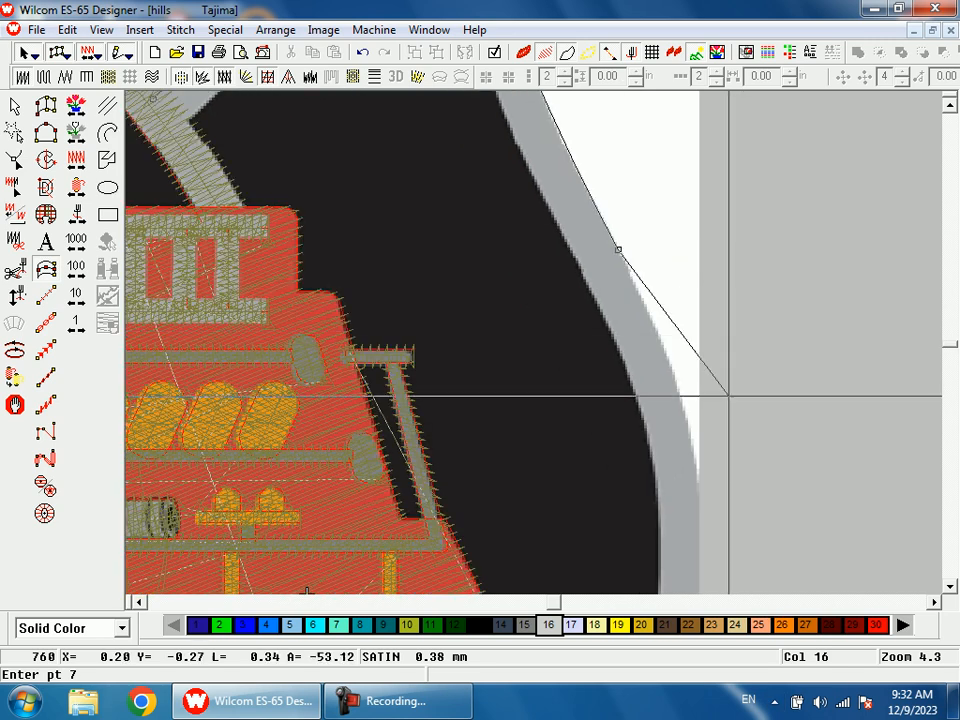
left_click(685, 421)
scroll(690, 405, "down", 3)
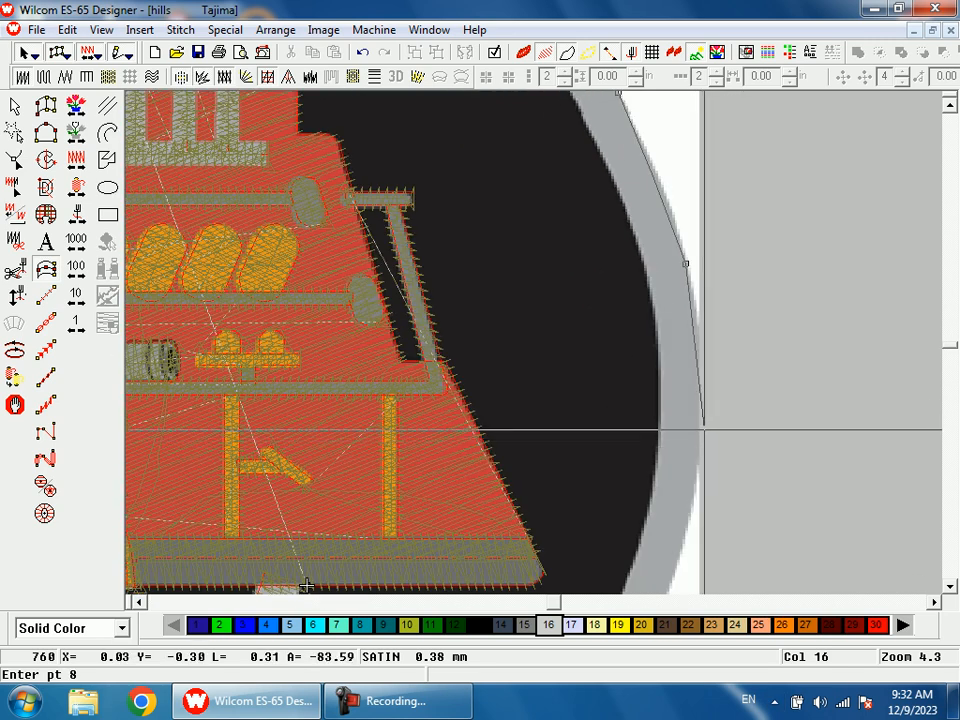
left_click(701, 412)
scroll(701, 412, "down", 5)
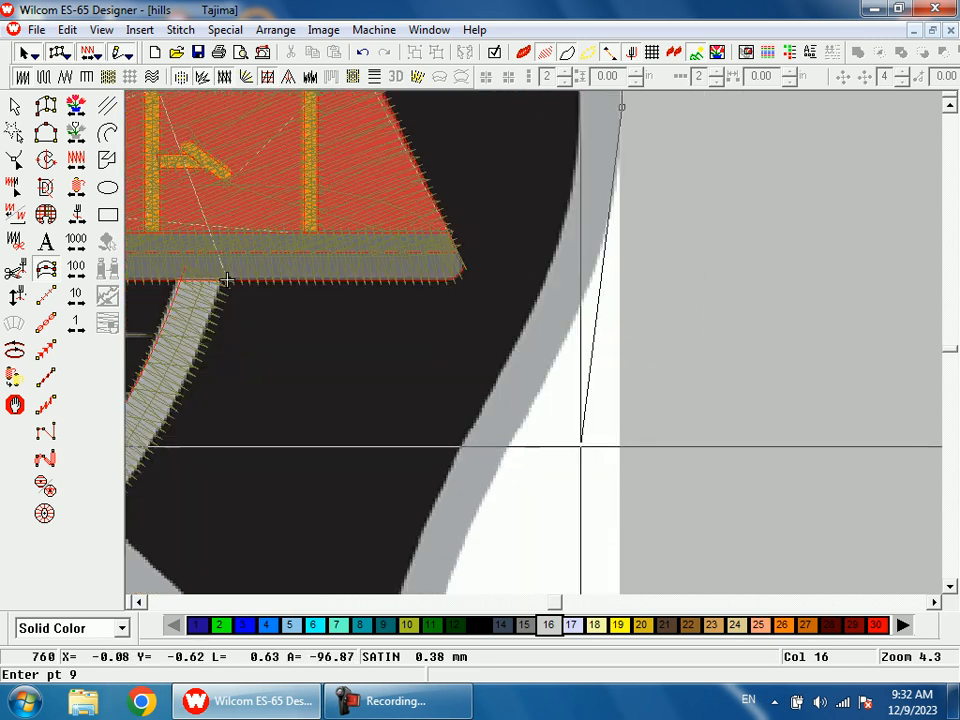
Continue the right lobe's border column around its lower corner up to the ring and generate its stitches.
left_click(582, 297)
left_click(500, 460)
scroll(496, 500, "down", 4)
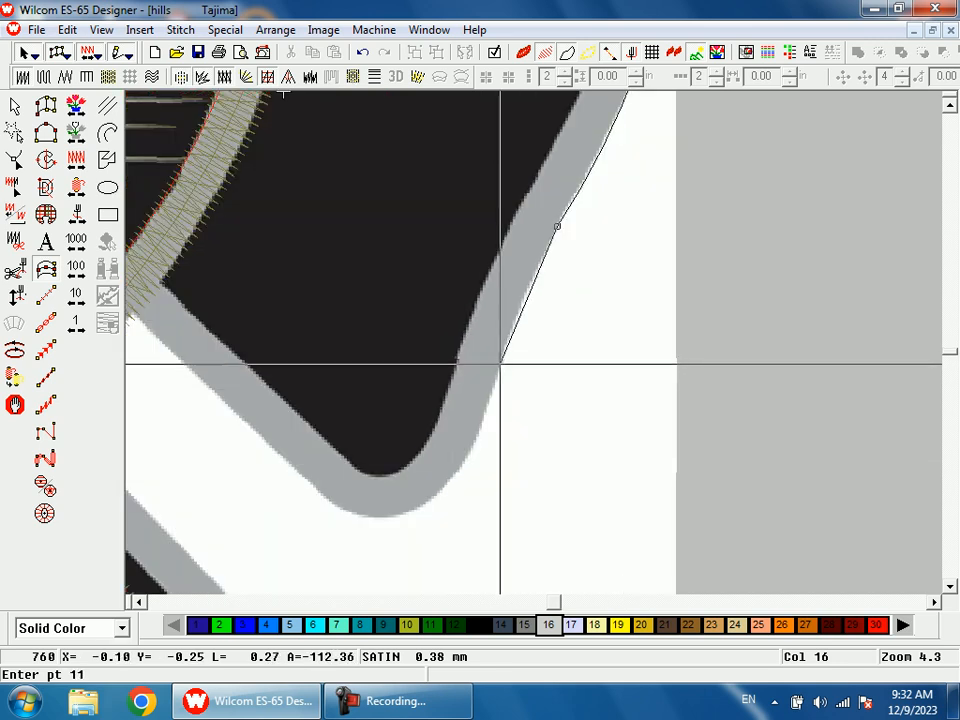
left_click(500, 364)
left_click(459, 467)
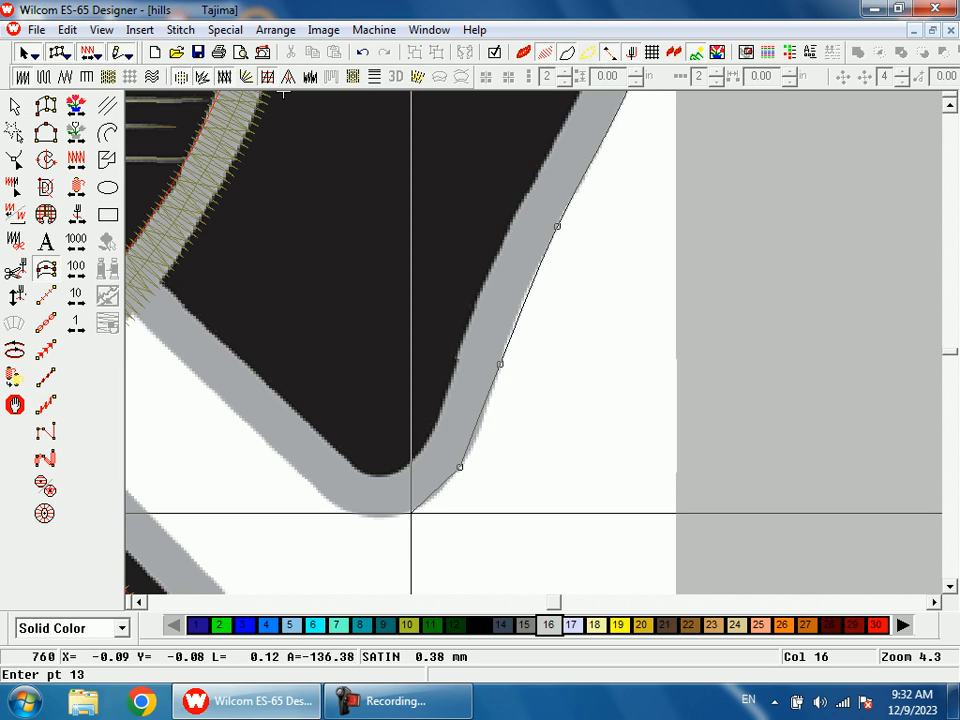
left_click(408, 510)
left_click(359, 513)
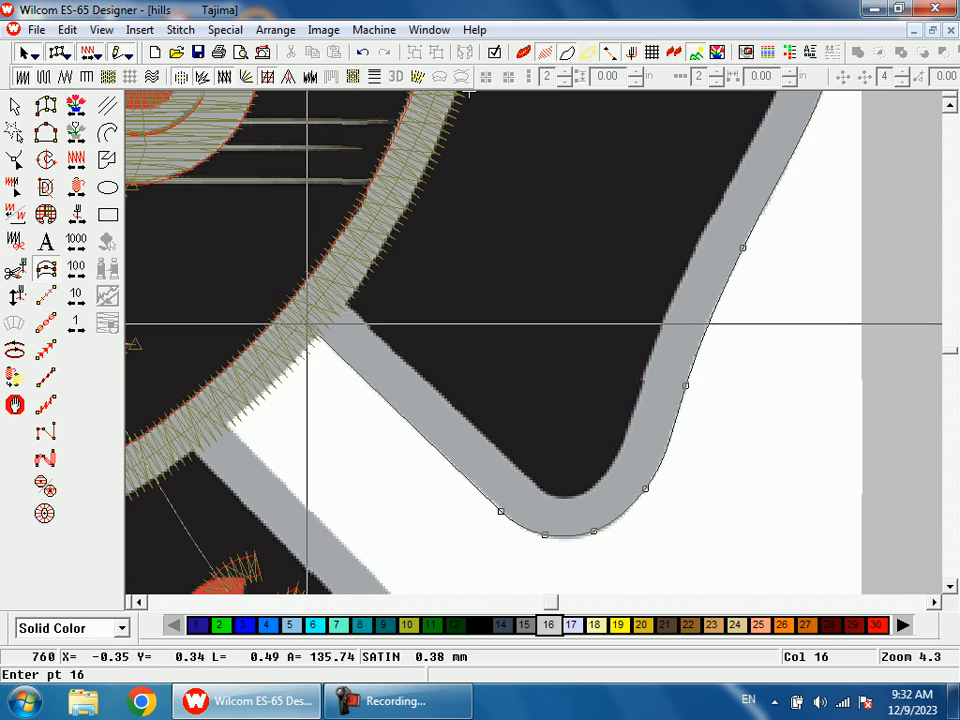
key("Return")
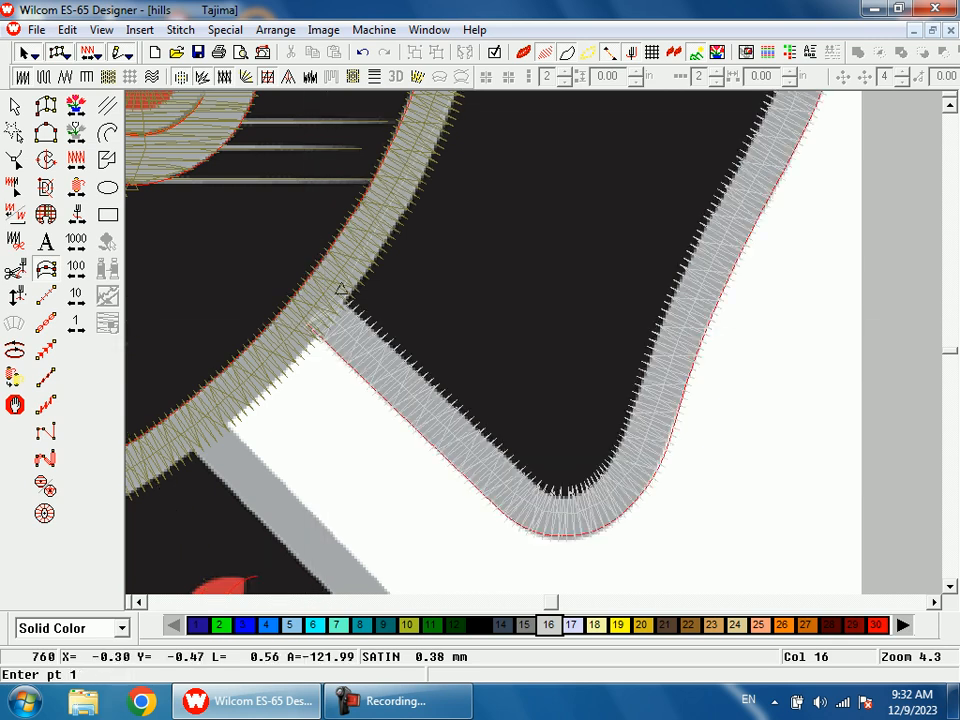
Begin a satin column along the bottom lobe's outer edge, from the ring's right side around the corner beside the G of BRANCHBURG.
key("shift+z")
key("shift+z")
left_click_drag(495, 434, 507, 463)
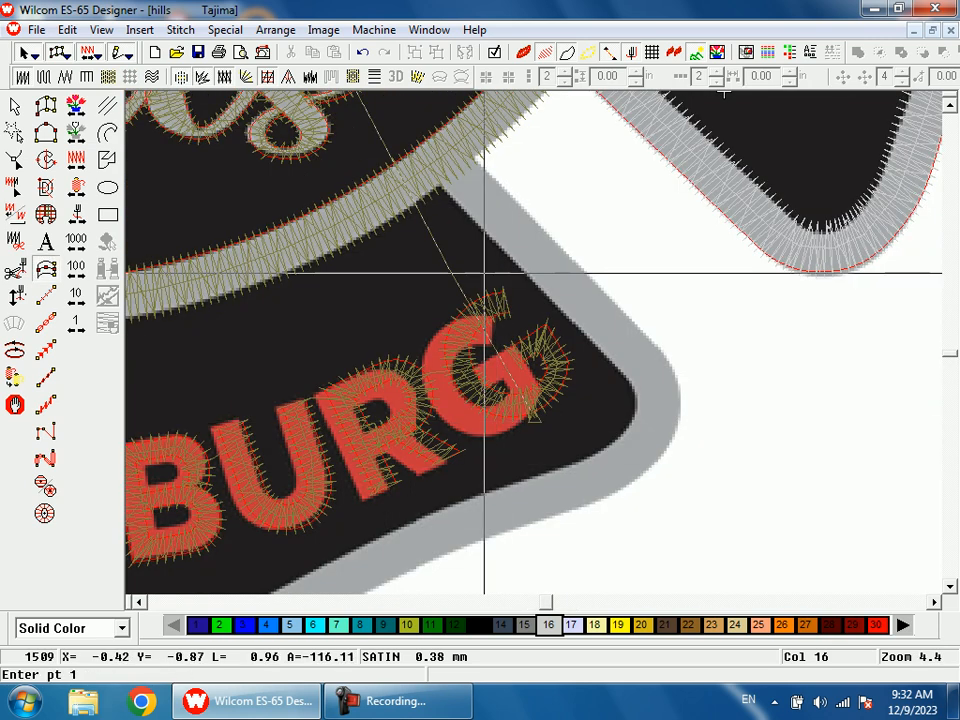
left_click(461, 153)
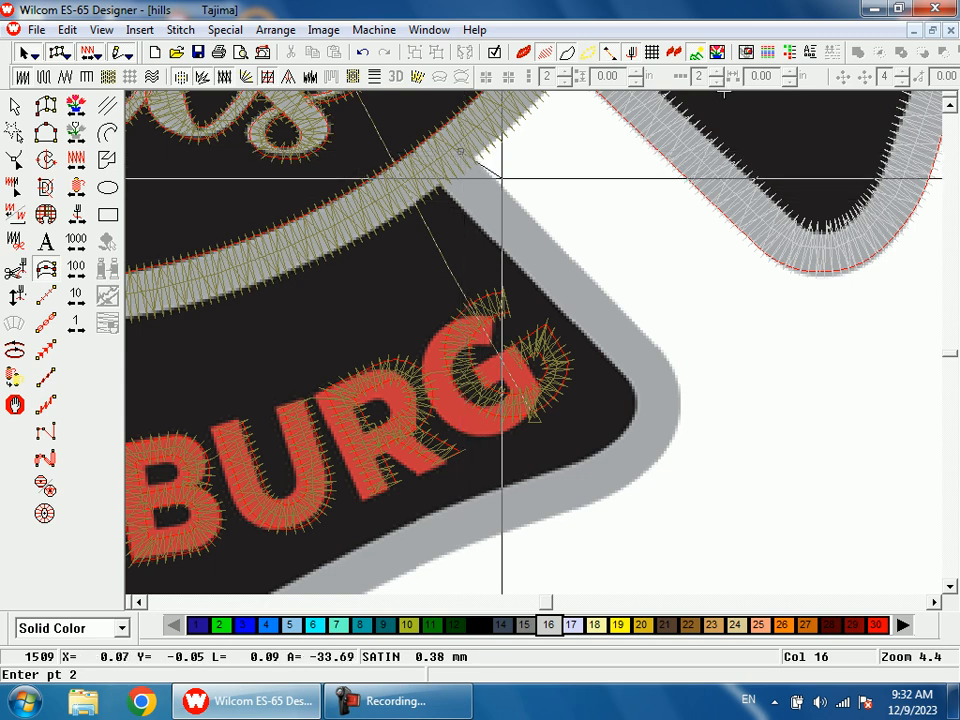
left_click(665, 353)
left_click(672, 427)
left_click(626, 485)
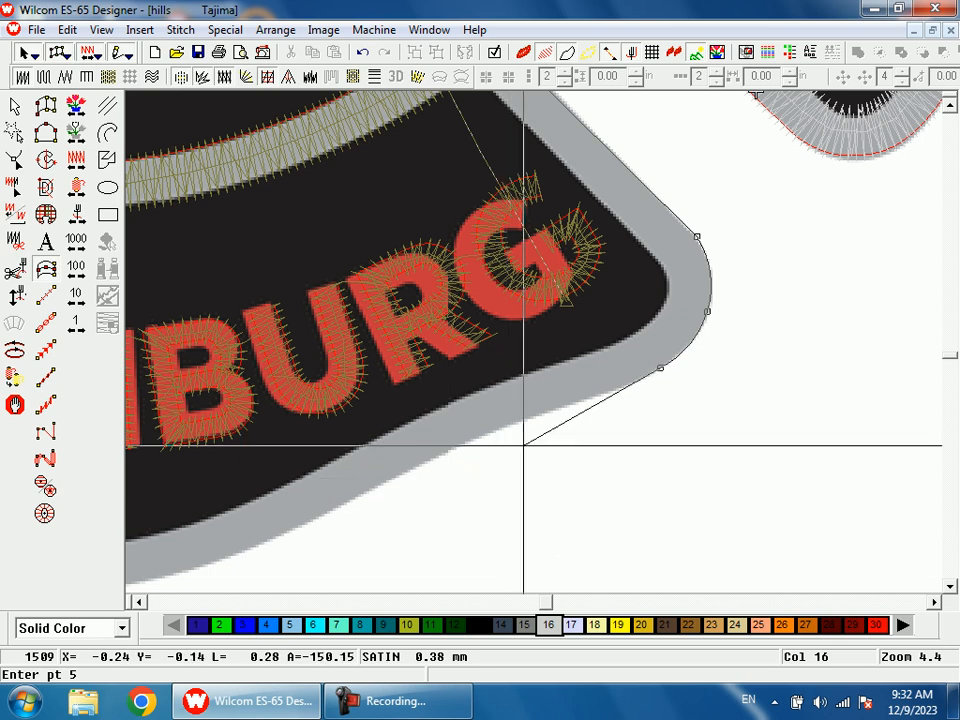
left_click(530, 416)
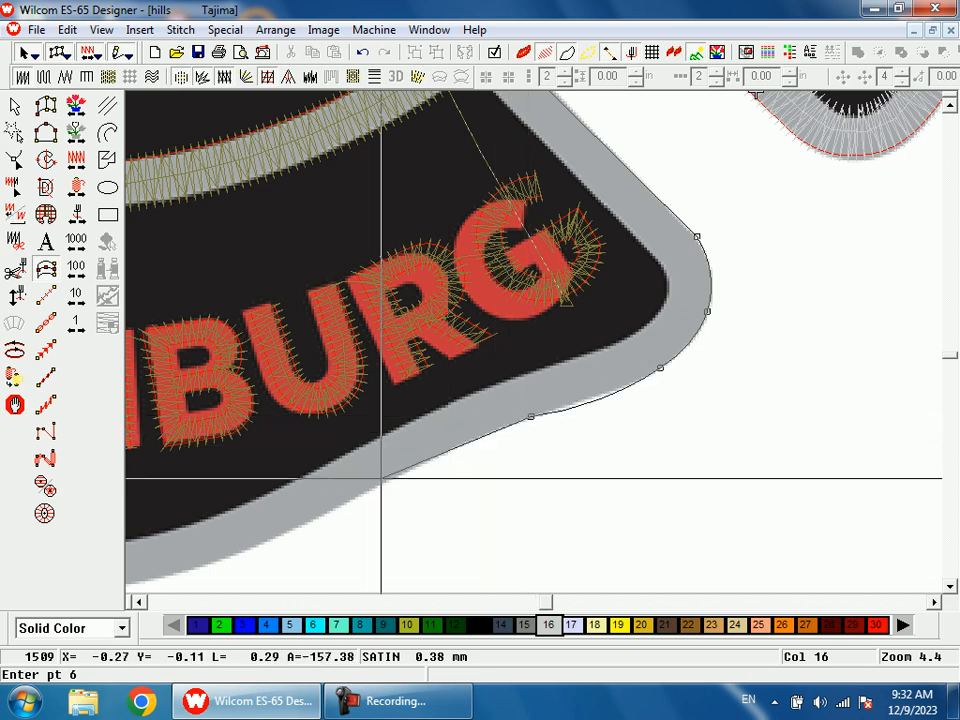
left_click(383, 482)
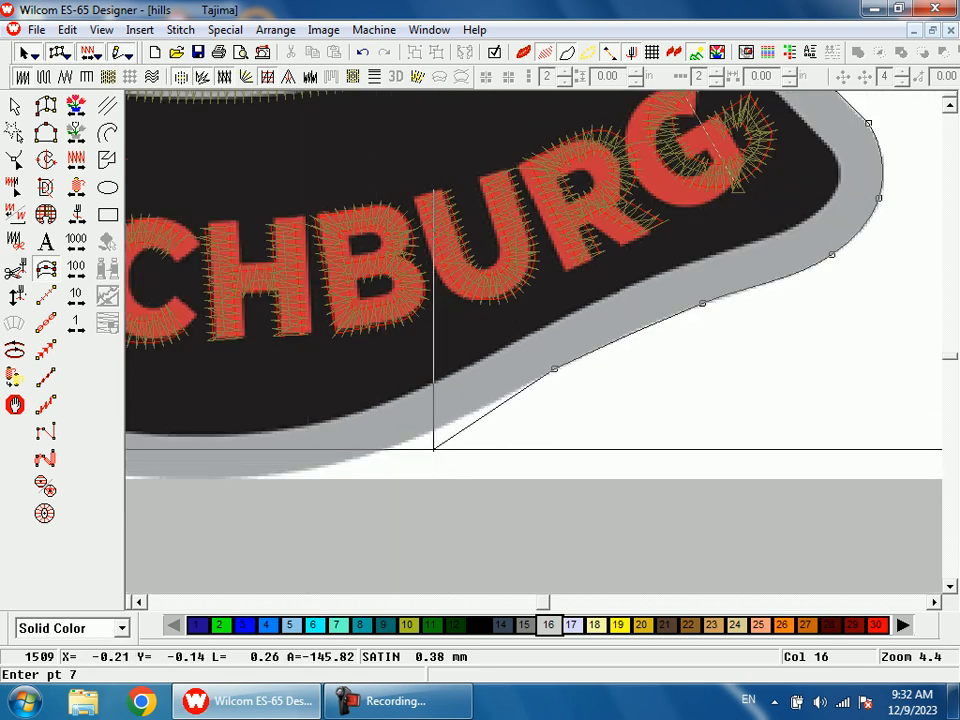
Continue the bottom lobe's border column along its lower edge and around its left corner to the ring, and generate its stitches.
left_click(399, 445)
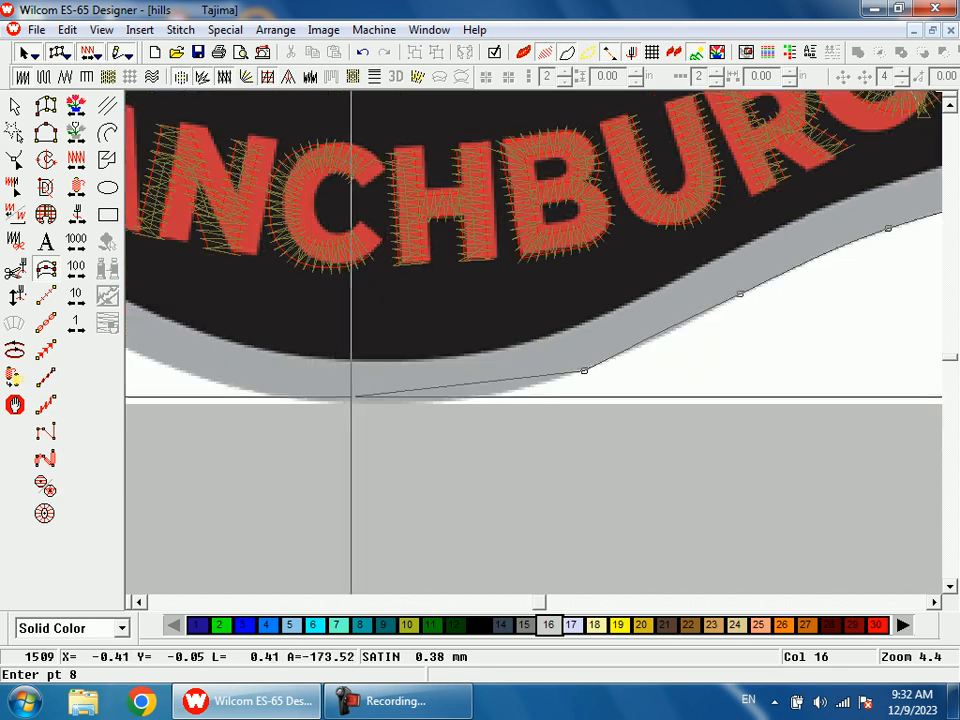
left_click(358, 400)
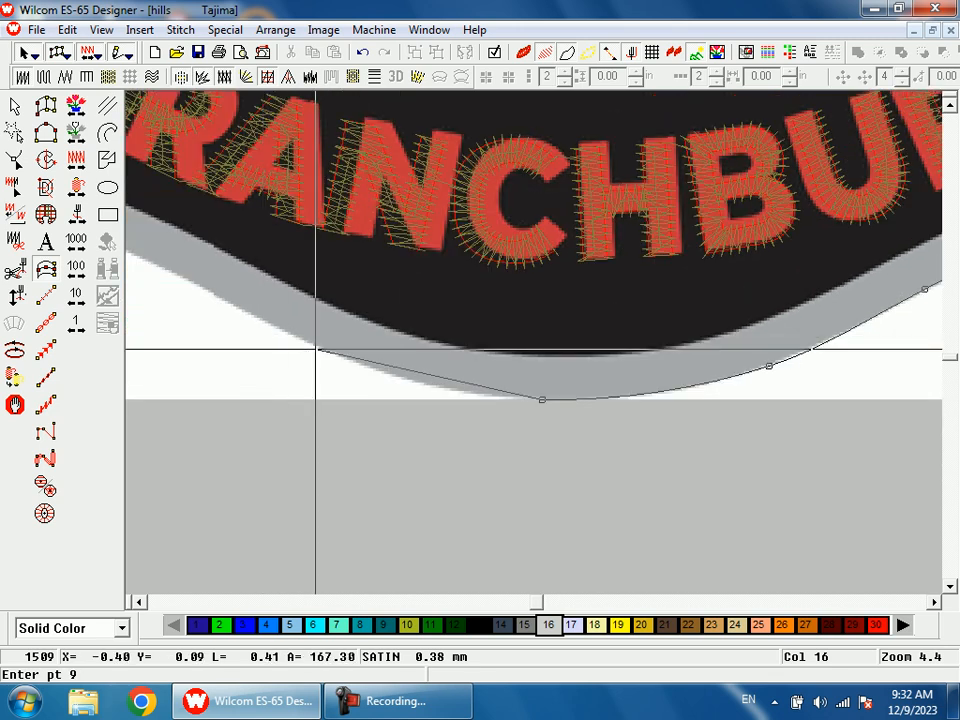
left_click(316, 347)
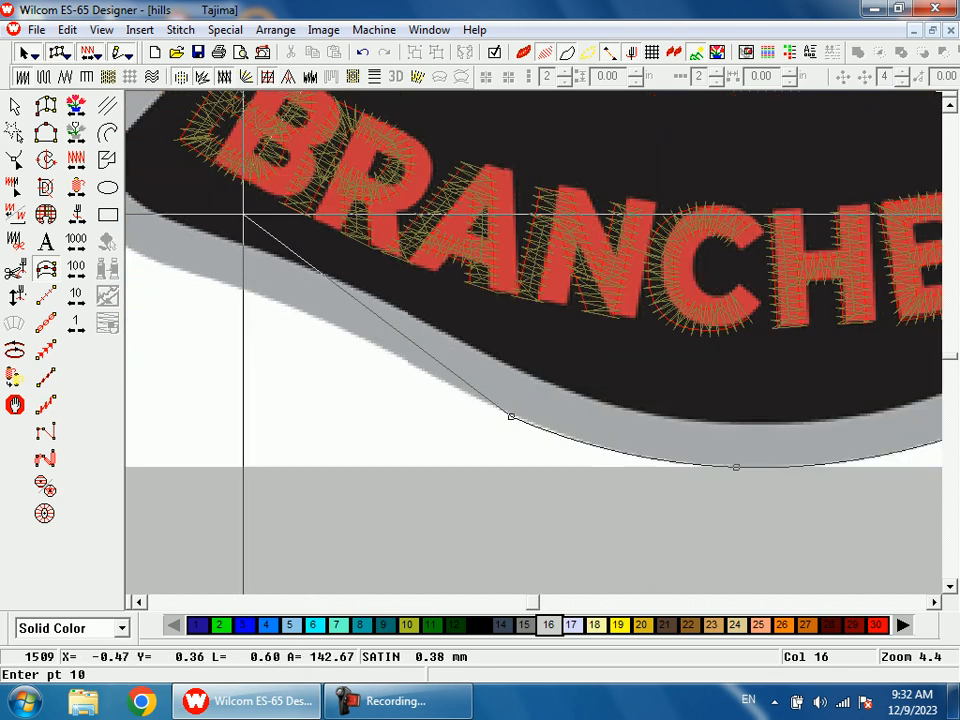
left_click(316, 312)
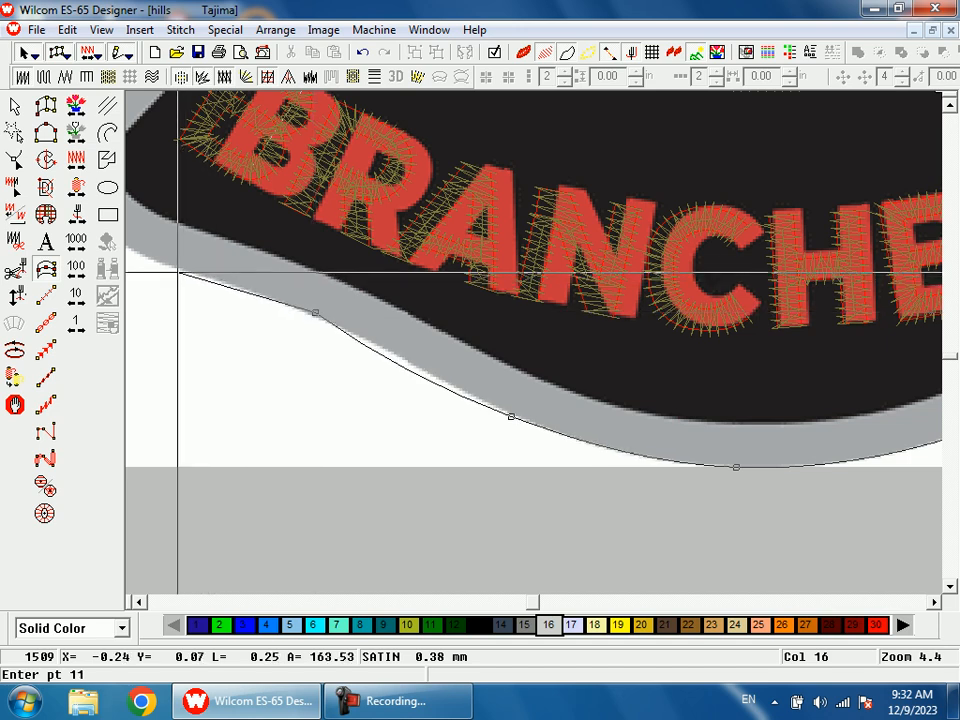
left_click(176, 269)
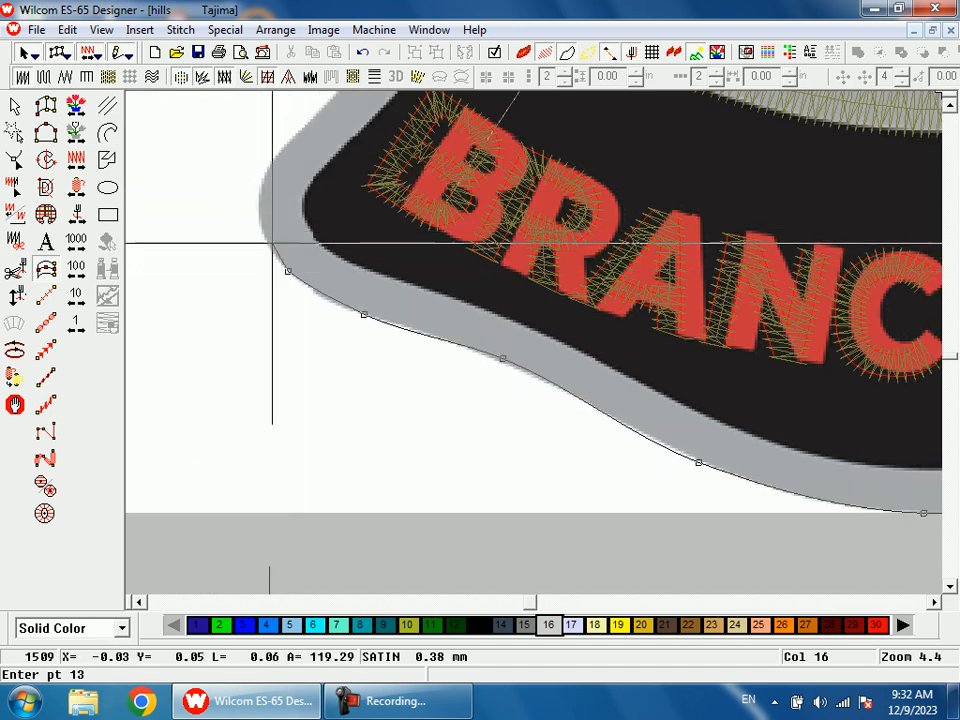
left_click(257, 215)
left_click(272, 159)
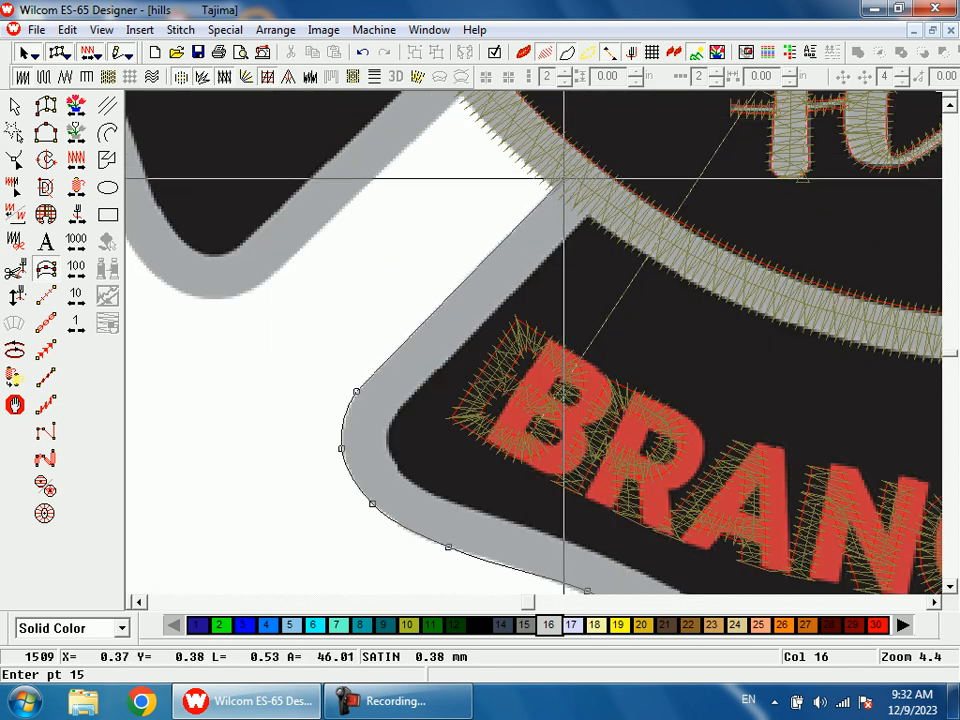
Begin a satin column along the left lobe's outer edge, from the ring down and around the lobe's lower corner.
key("shift+z")
key("b")
left_click_drag(425, 182, 529, 376)
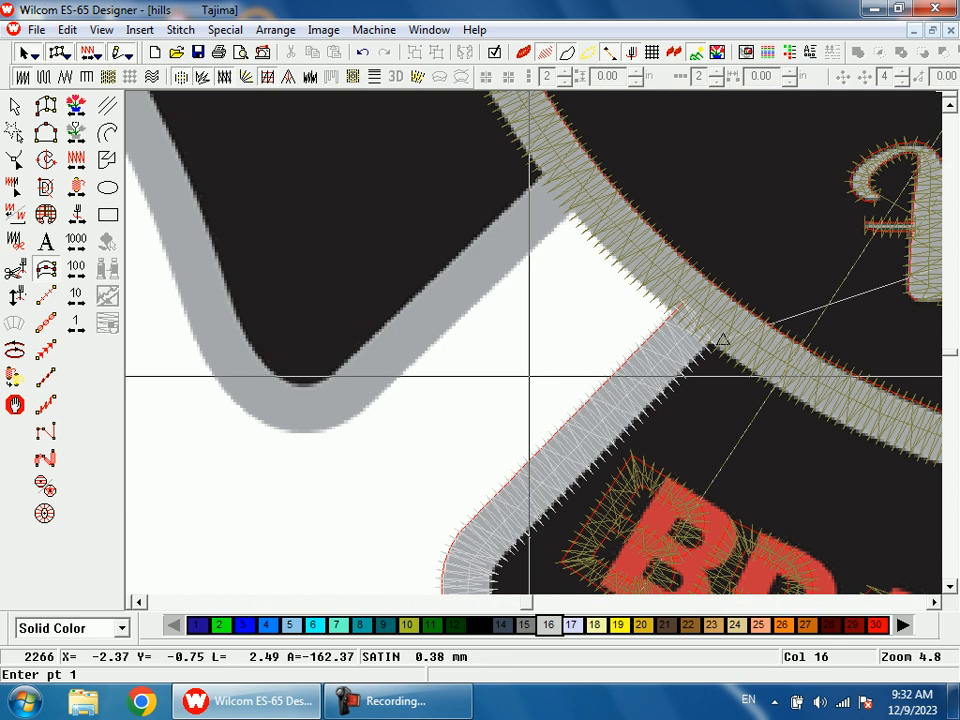
left_click(583, 198)
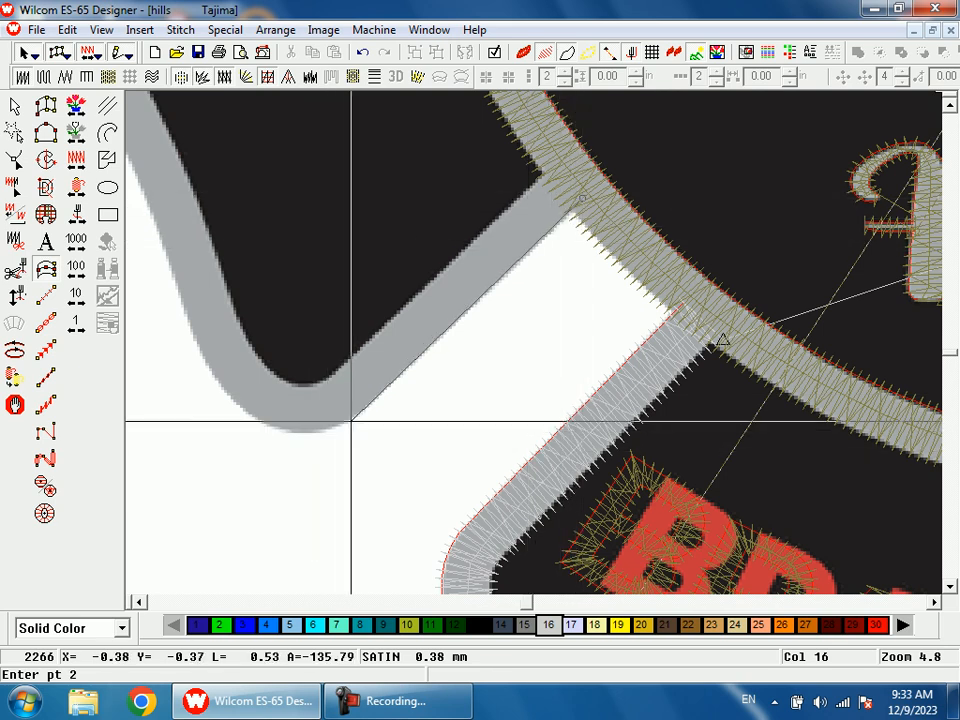
left_click(350, 421)
left_click(278, 428)
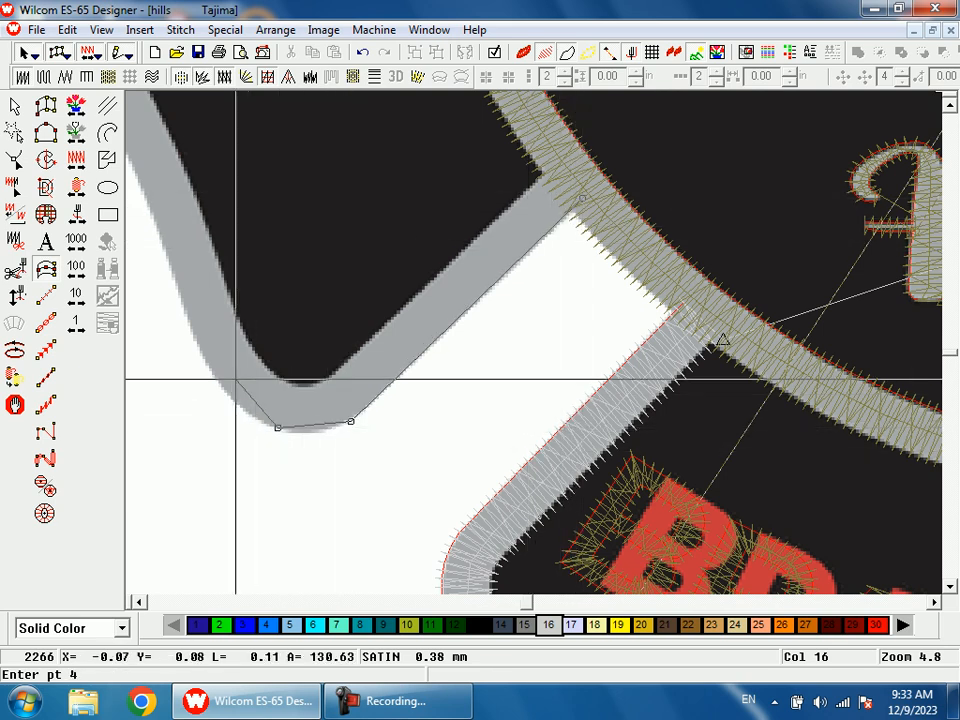
left_click(216, 386)
Continue the left lobe's border column up its outer side, past the front of the truck.
left_click(348, 291)
scroll(350, 300, "up", 3)
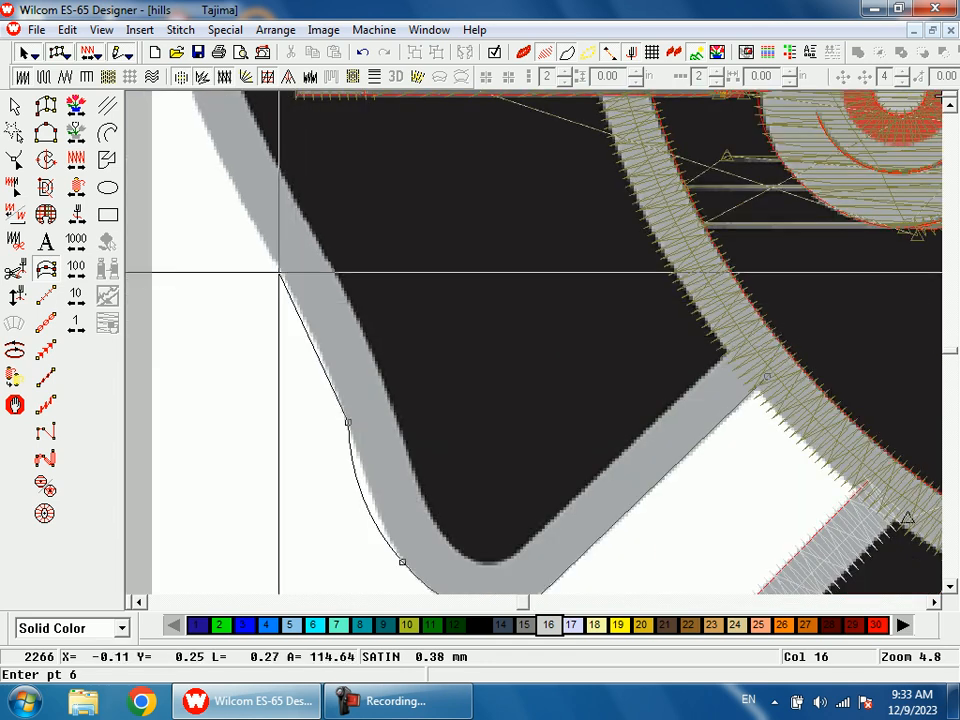
left_click(276, 262)
scroll(274, 268, "up", 5)
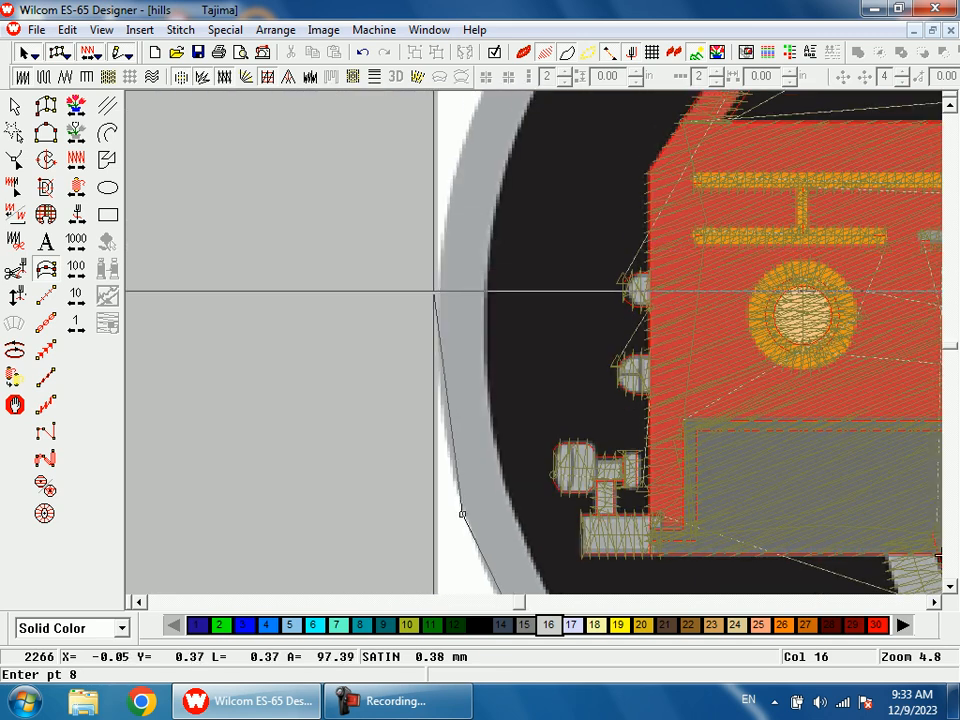
left_click(438, 313)
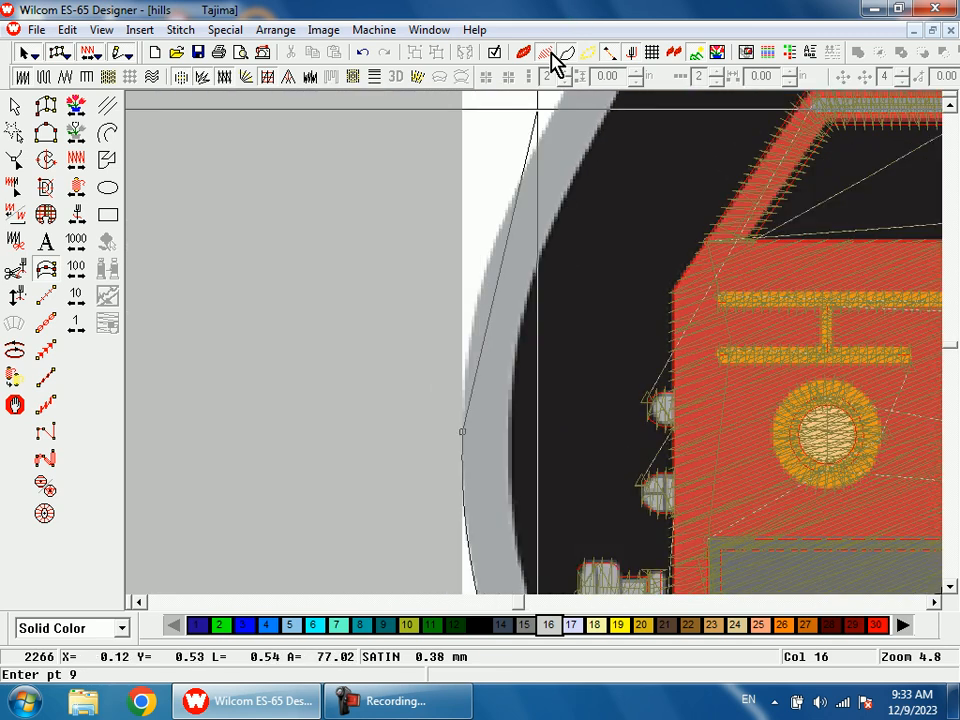
right_click(504, 221)
Extend the left lobe's border column from beside the truck's cab up toward the lobe's upper corner.
key("shift+z")
key("shift+z")
key("b")
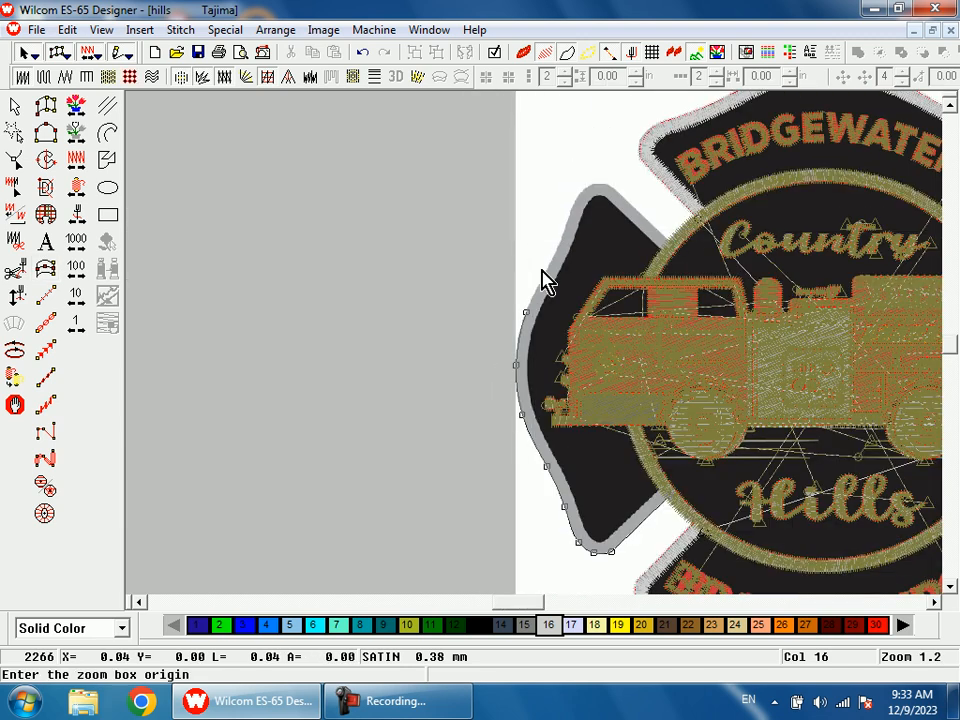
left_click_drag(539, 194, 574, 332)
right_click(479, 376)
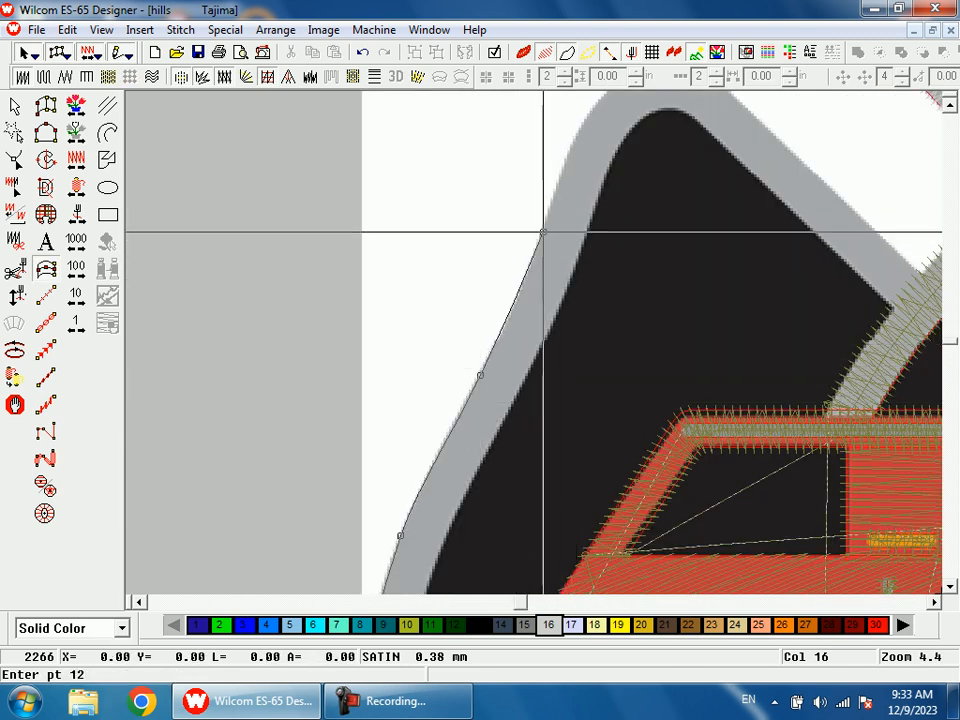
right_click(543, 233)
Finish the left lobe's border column around its upper corner down to the ring and generate its stitches.
right_click(539, 249)
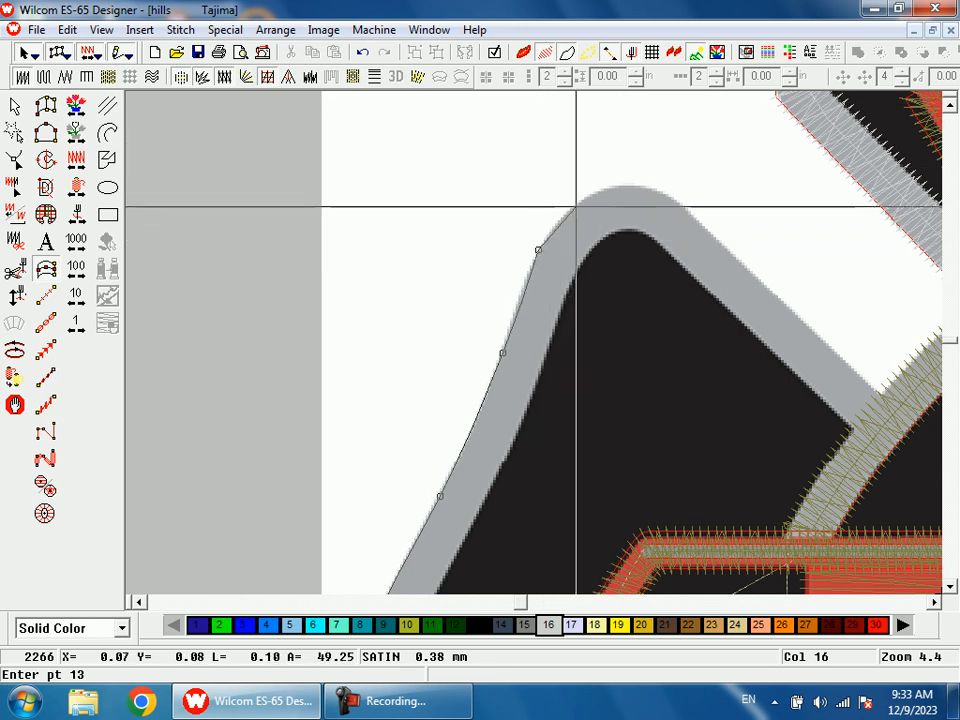
right_click(588, 196)
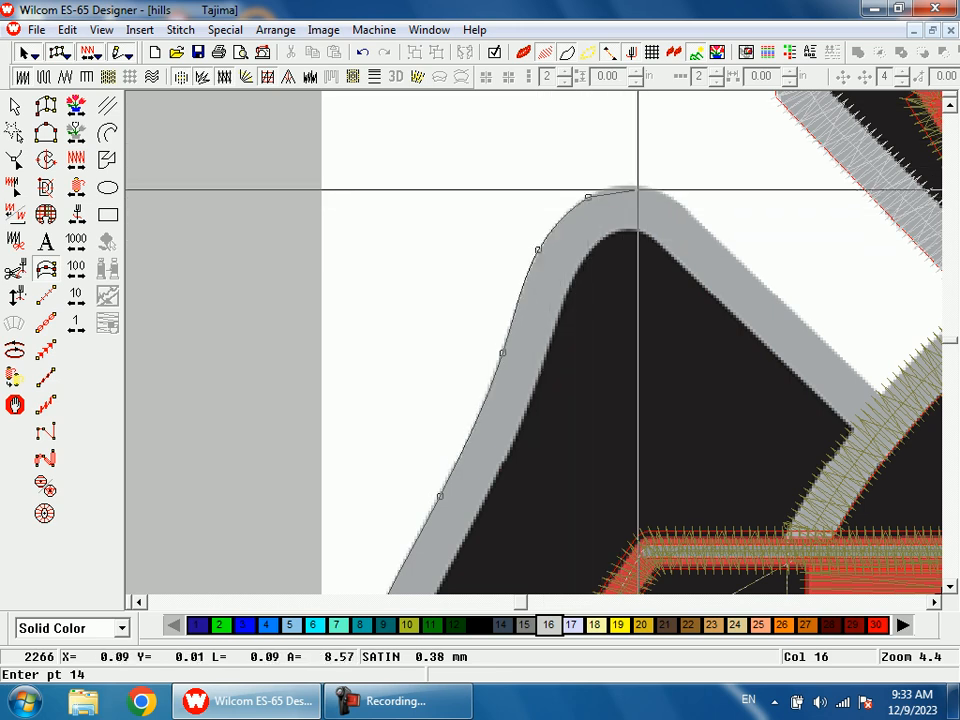
right_click(641, 188)
right_click(683, 206)
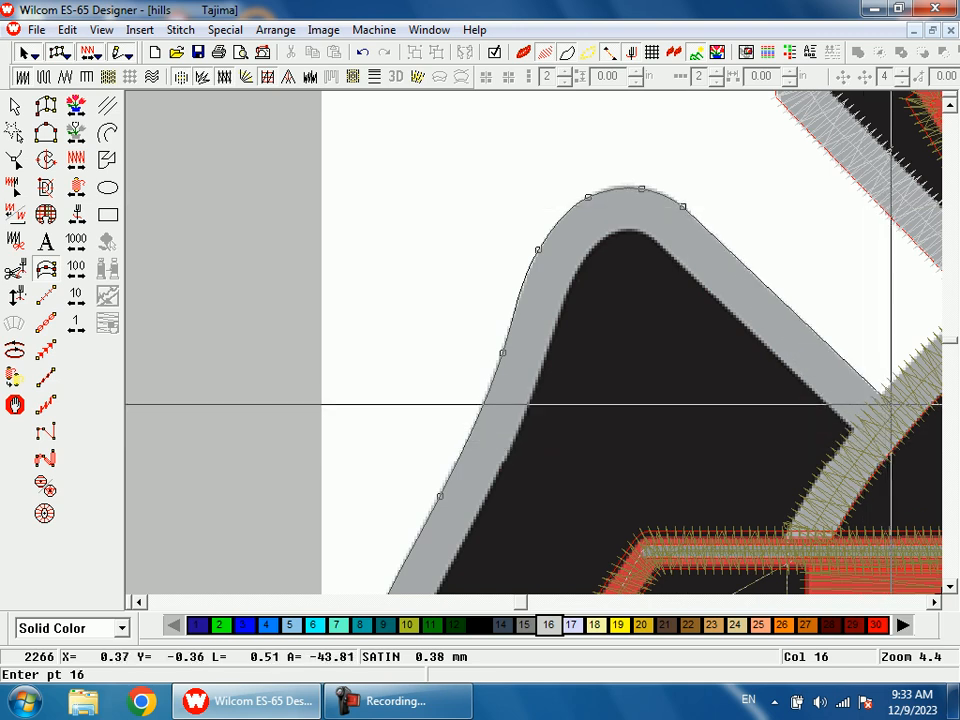
key("Return")
key("shift+z")
key("shift+z")
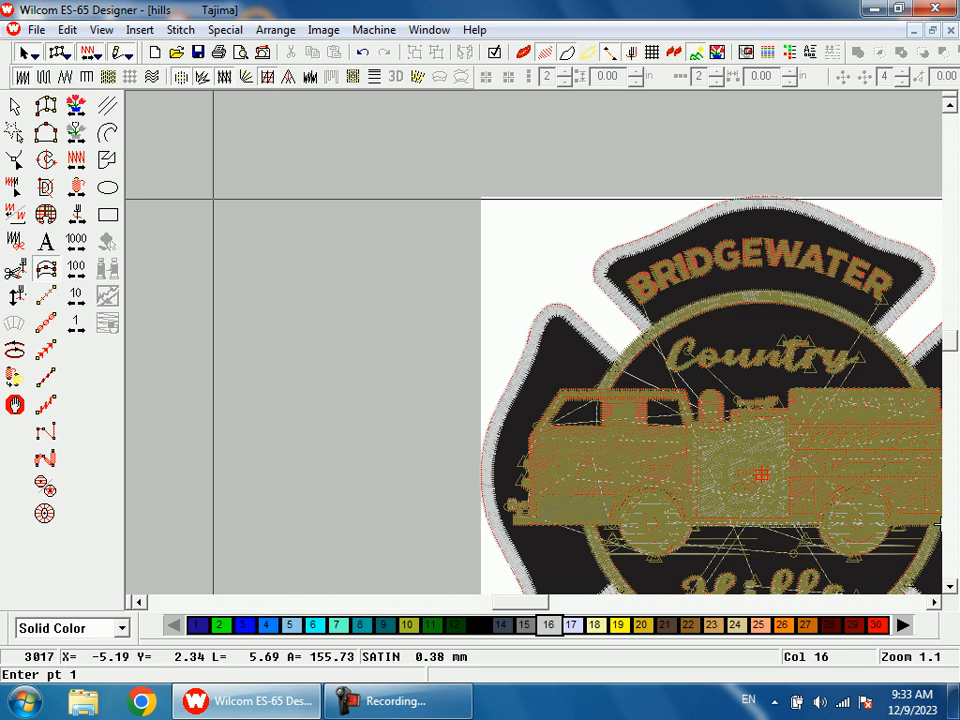
Move the ring's lower and upper satin halves to the current needle position in the stitching sequence, directly after the lobe borders.
scroll(569, 230, "down", 2)
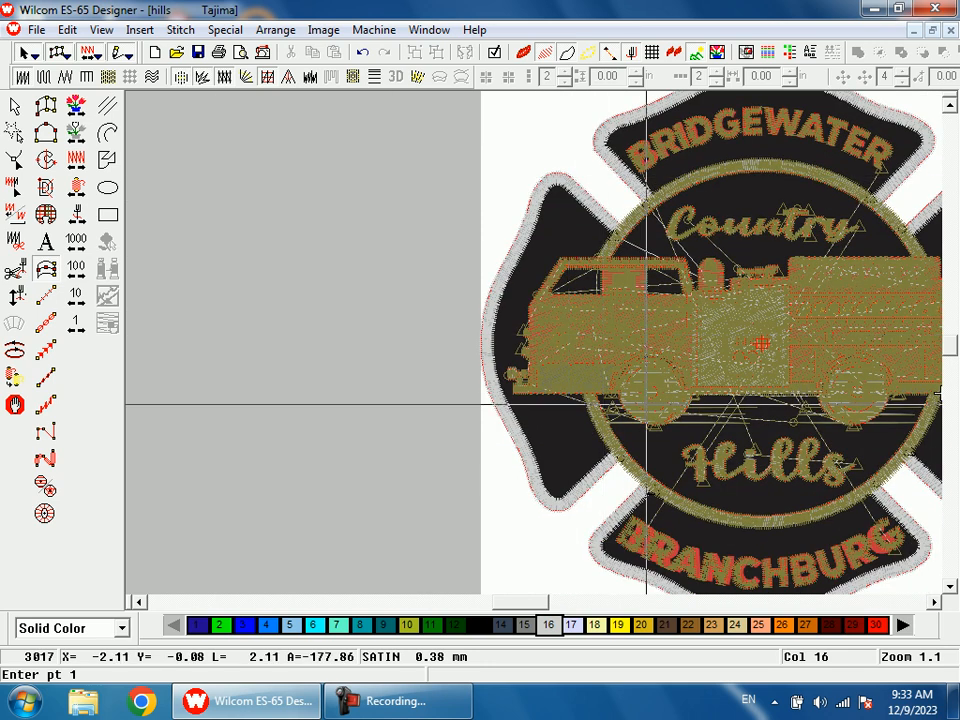
key("Escape")
left_click(637, 465)
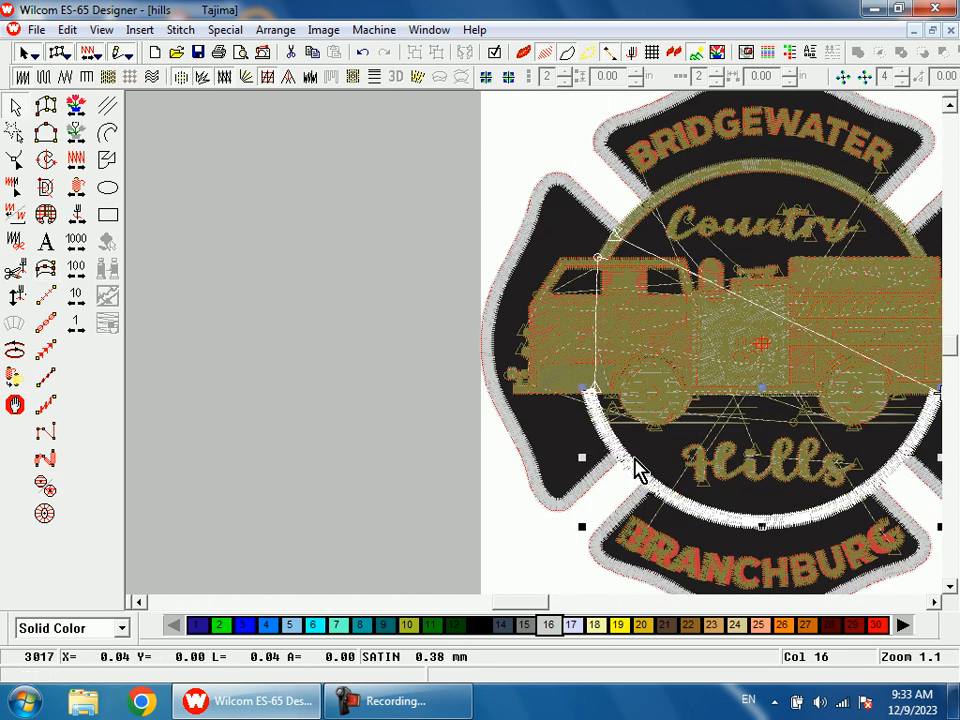
key("Delete")
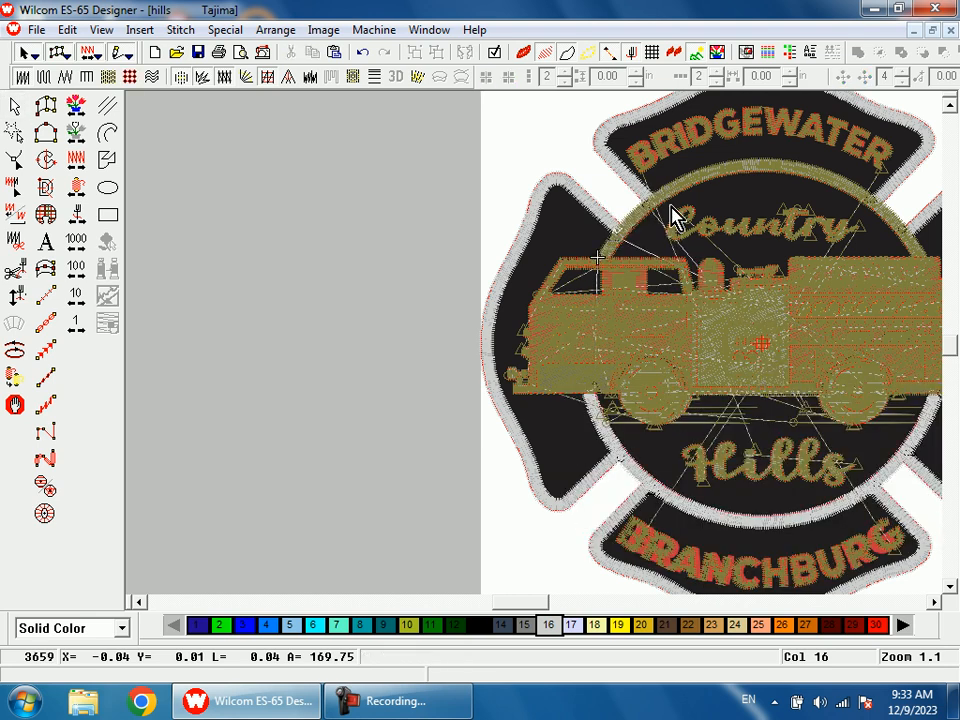
right_click(88, 137)
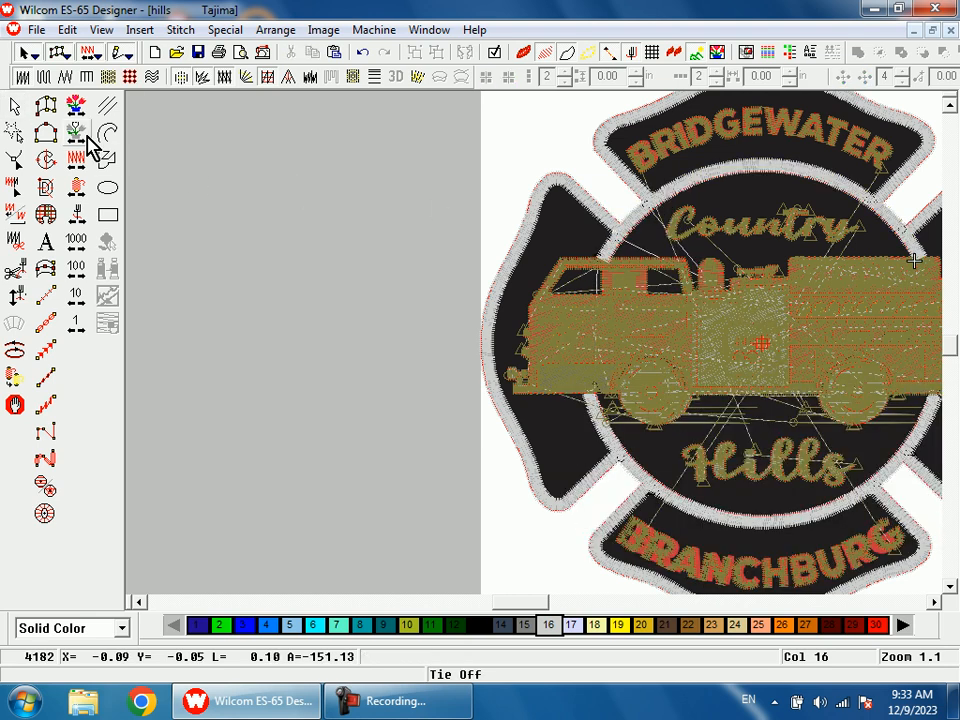
Go to the start of the design and begin an Input C path along the upper lobe's border, from the ring around its left corner.
key("shift+z")
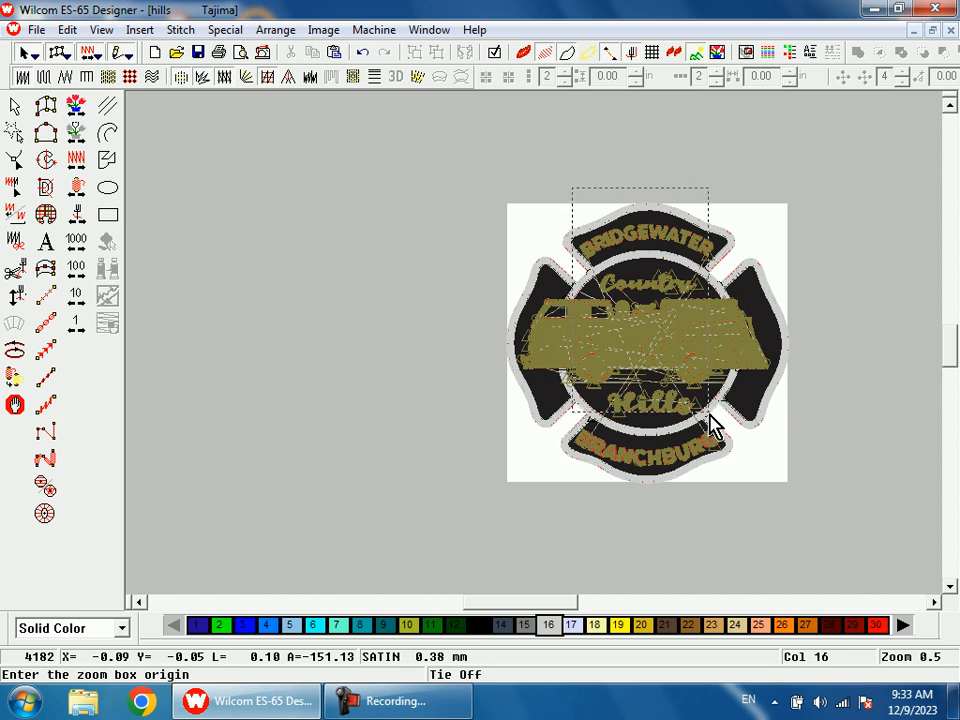
left_click(710, 424)
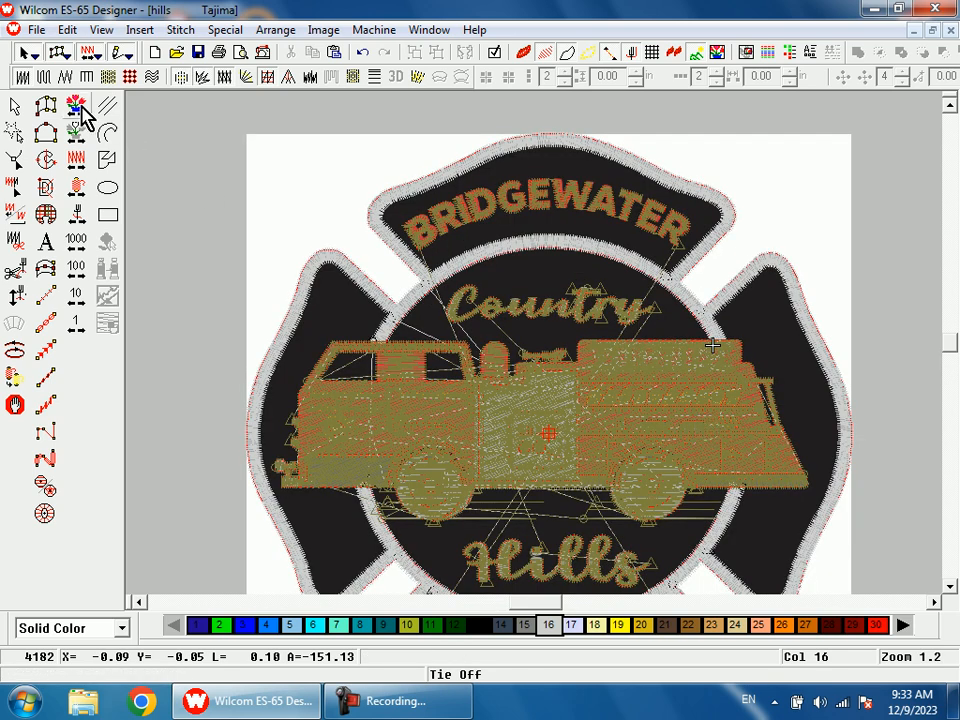
left_click(81, 108)
left_click(42, 160)
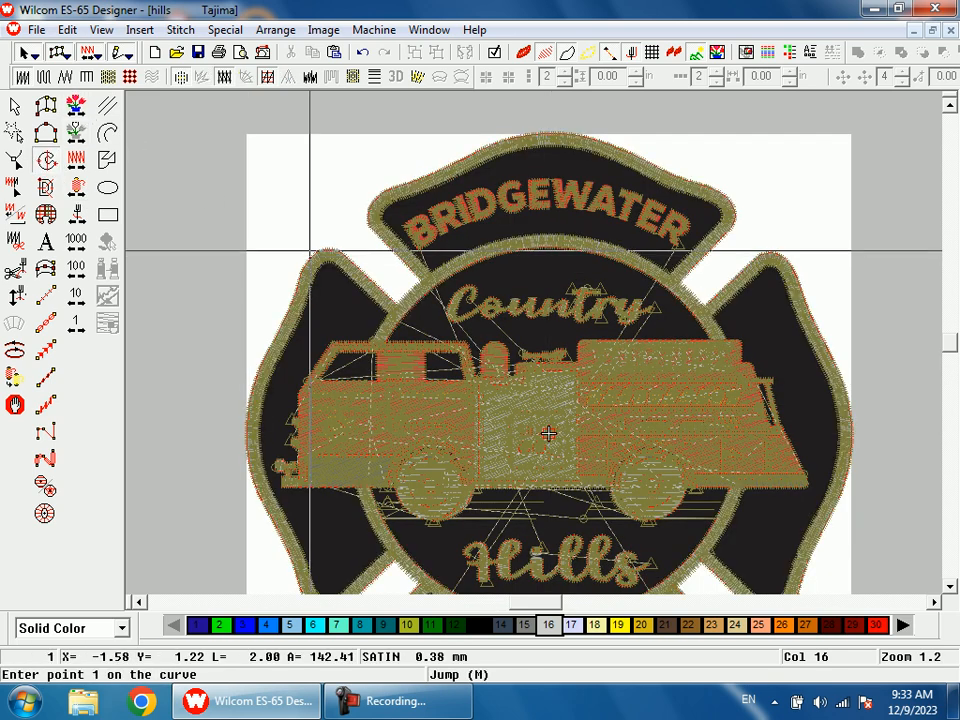
key("shift+z")
left_click_drag(475, 305, 335, 165)
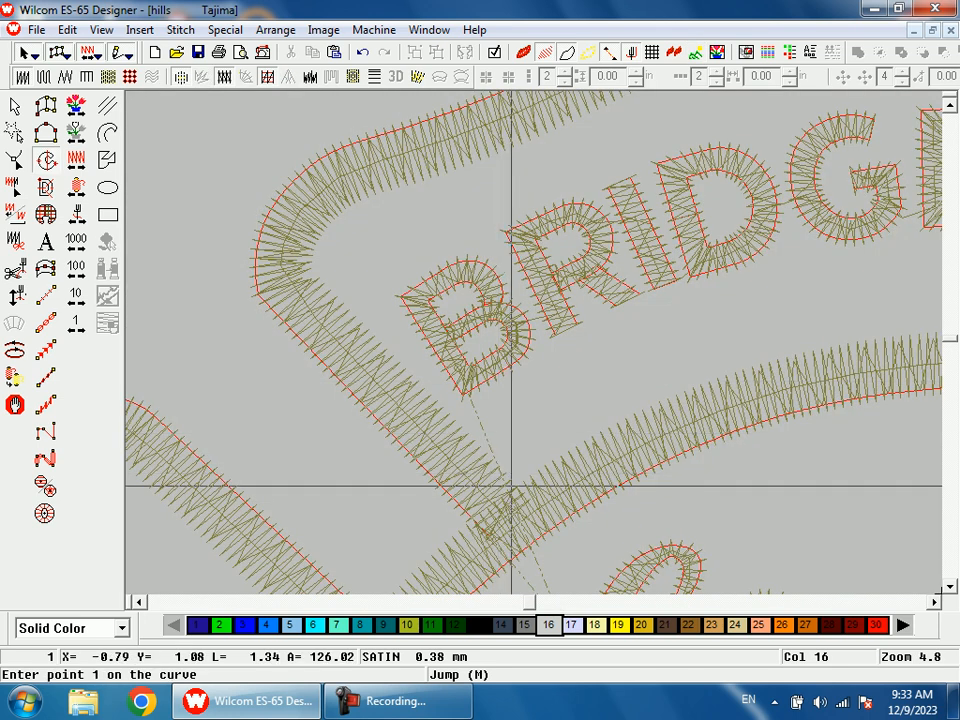
left_click(516, 522)
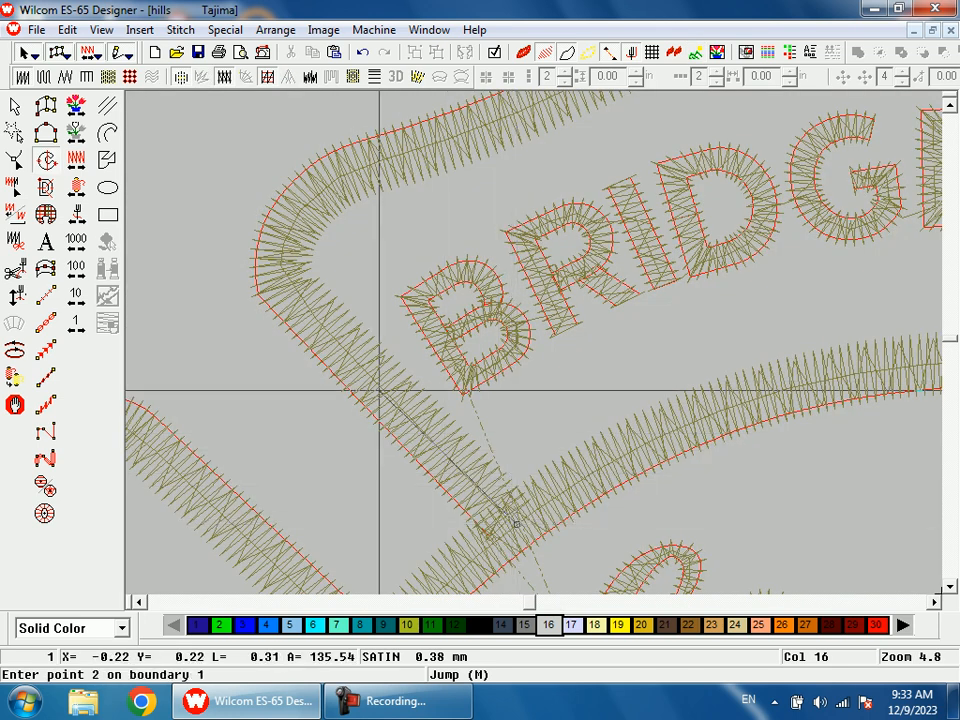
left_click(308, 310)
left_click(292, 239)
left_click(324, 187)
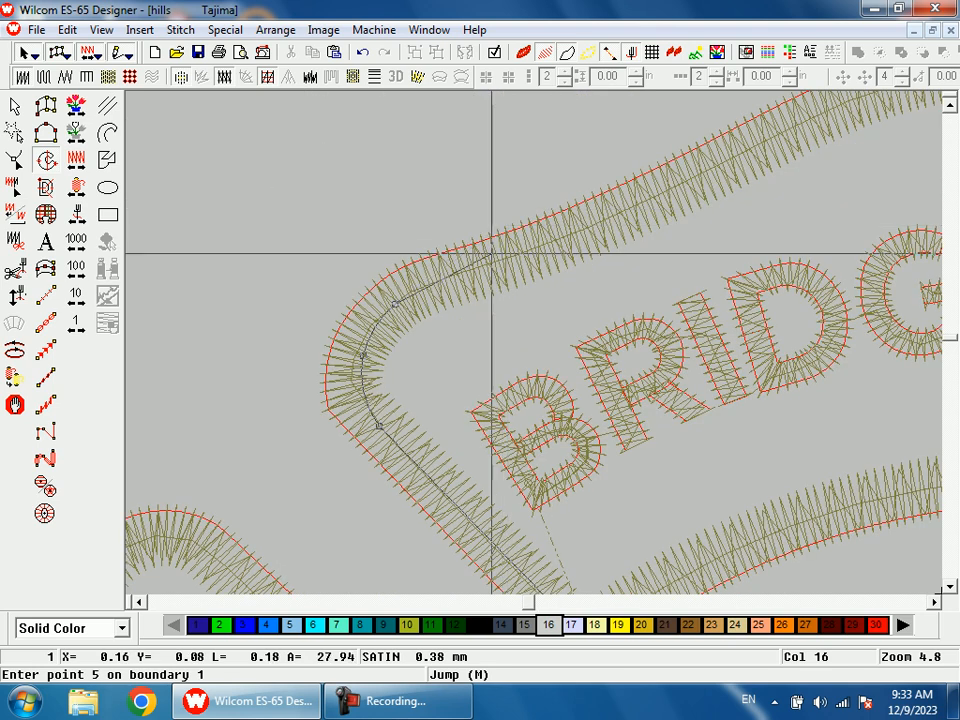
left_click(495, 262)
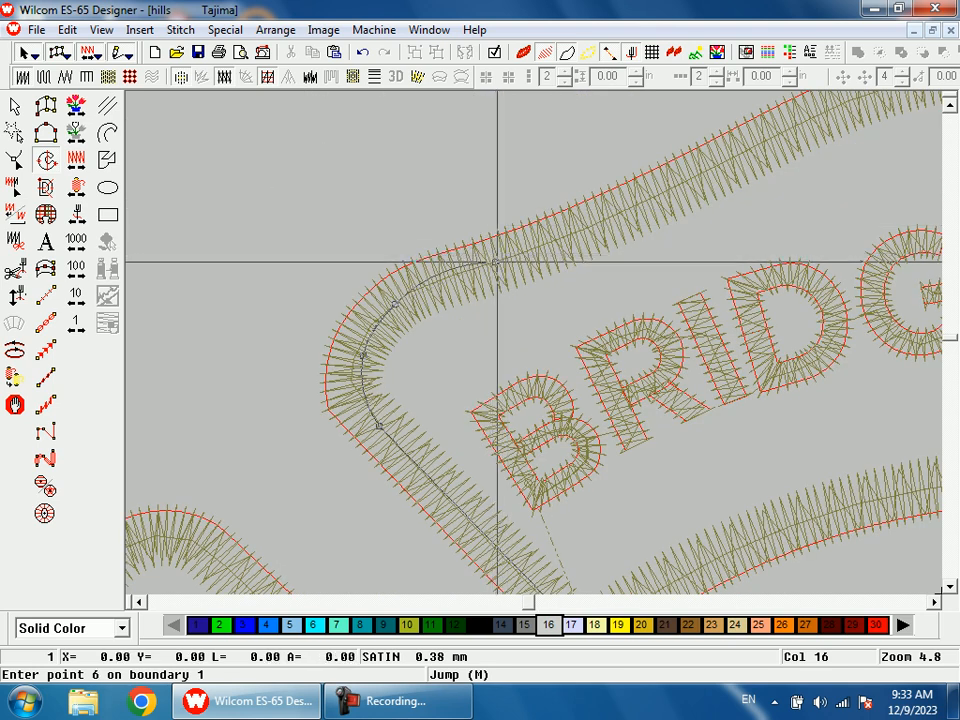
Continue the path along the centre of the upper lobe's top border to its crown above BRIDGEWATER.
left_click(661, 193)
key("shift+z")
key("shift+z")
left_click_drag(641, 243, 685, 316)
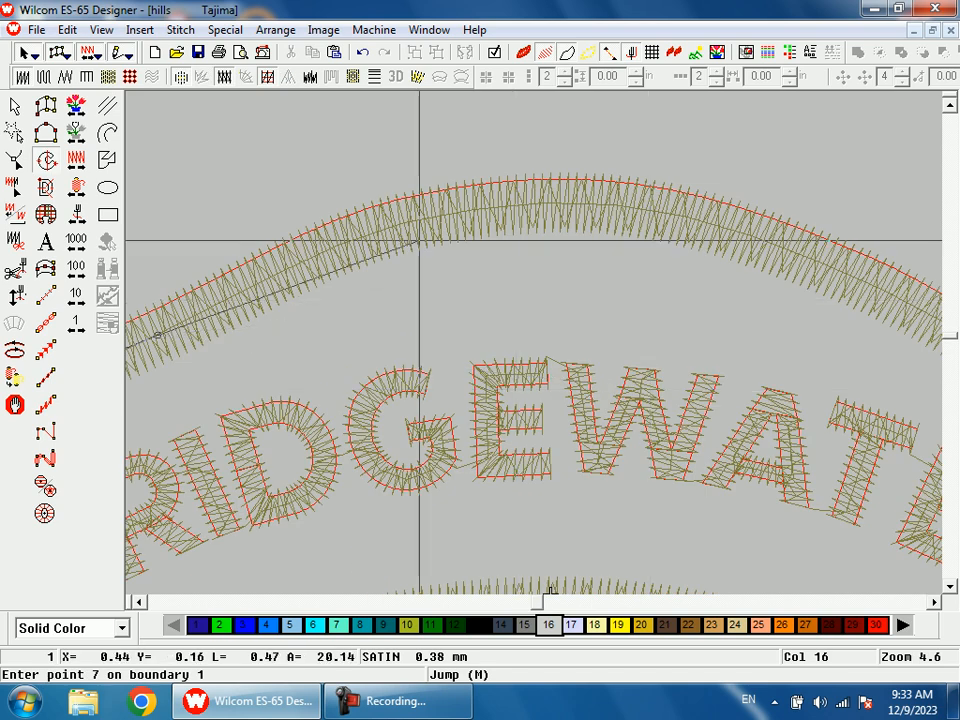
left_click(386, 229)
left_click(559, 202)
Extend the path from the upper lobe's crown down its right slope and around the right corner.
key("shift+z")
key("shift+z")
key("z")
left_click_drag(560, 300, 715, 400)
left_click(519, 281)
left_click(674, 341)
left_click(771, 377)
left_click(820, 435)
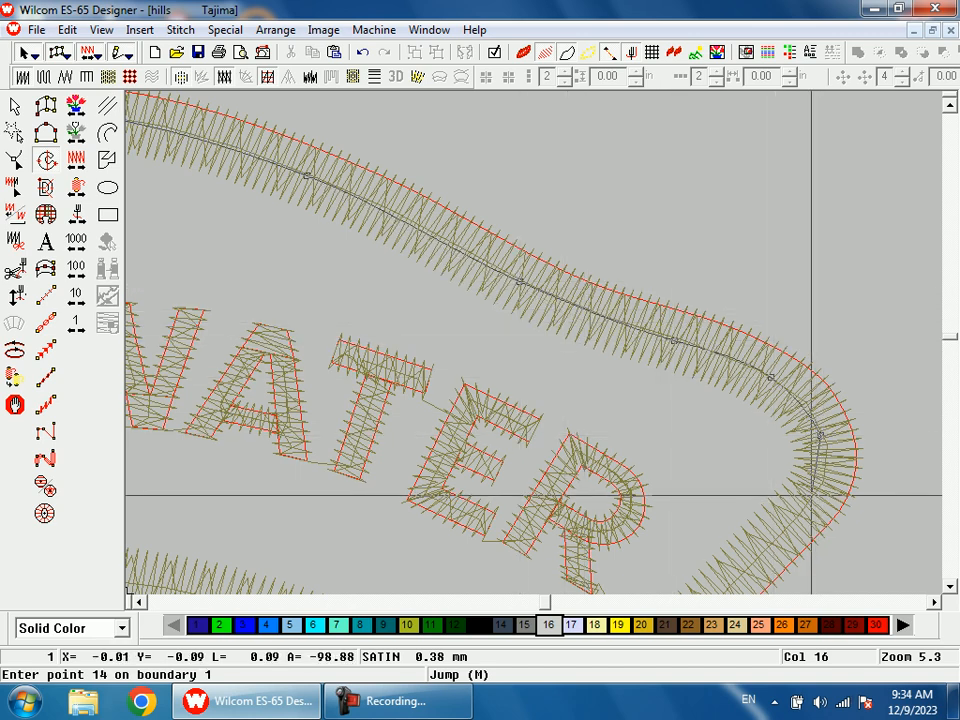
left_click(810, 495)
Run the path down the upper lobe's right side to the ring and along the ring to the right lobe's upper joint.
key("shift+z")
key("shift+z")
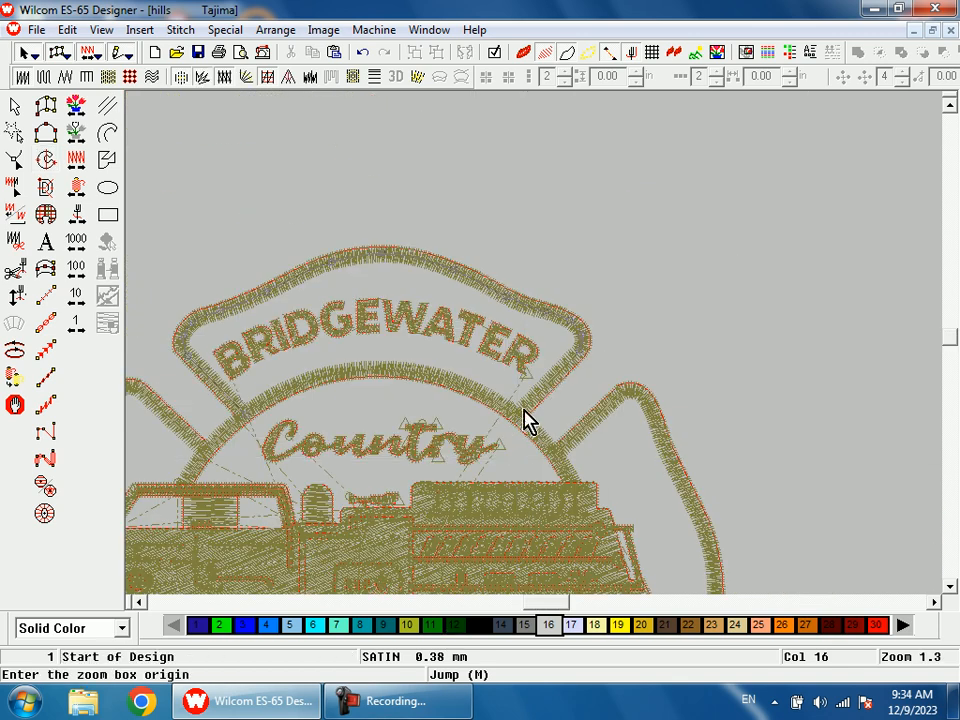
key("b")
left_click_drag(460, 310, 648, 490)
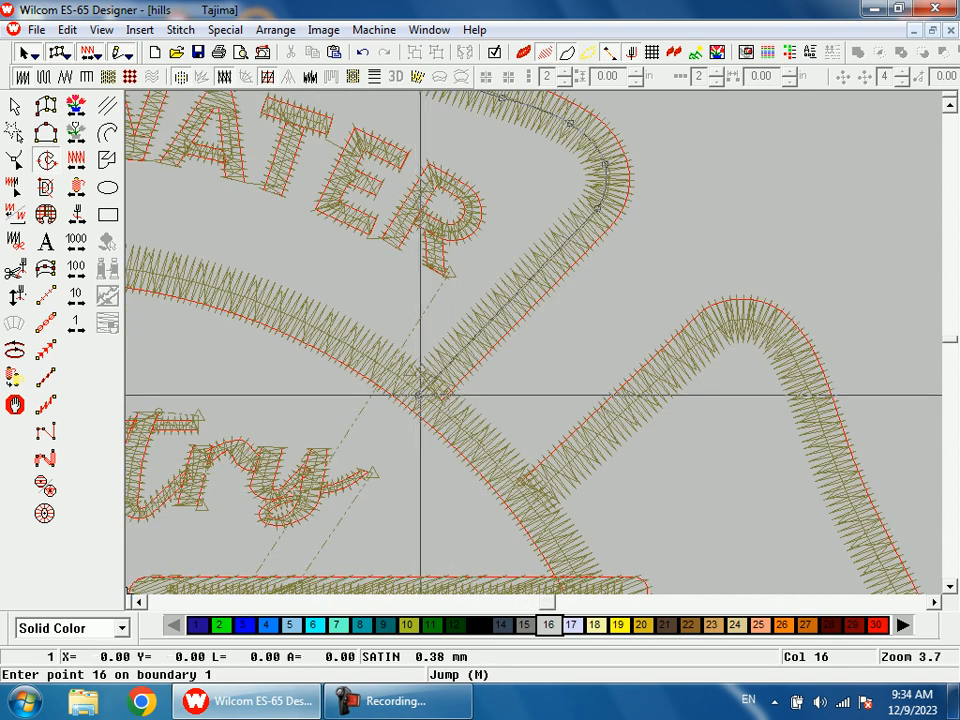
left_click(418, 396)
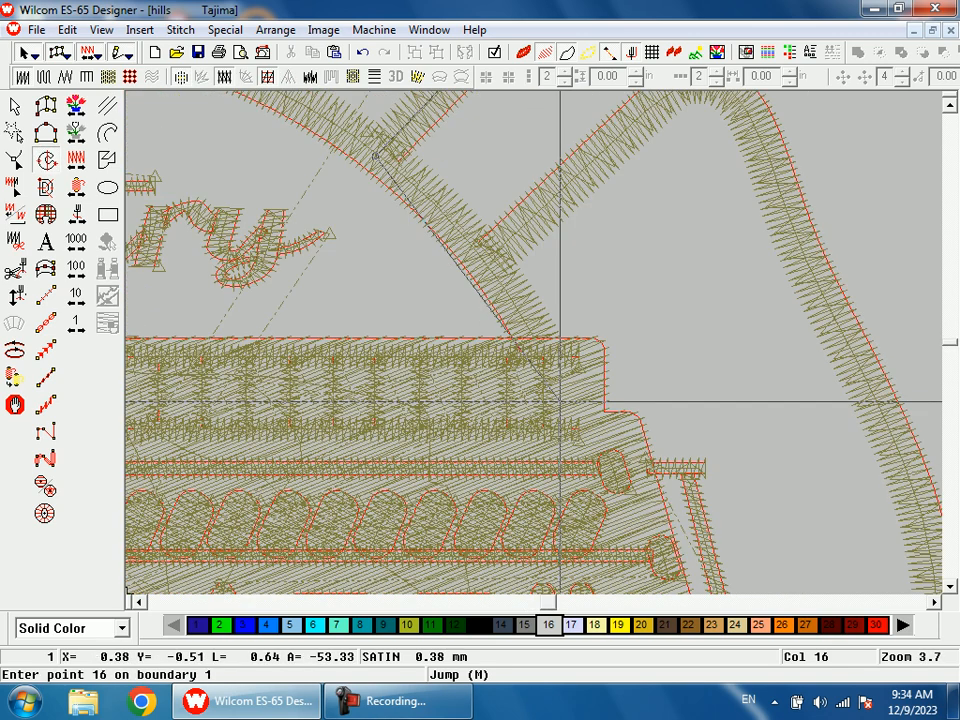
left_click(487, 264)
Continue the path around the right lobe's upper corner and down its outer border past the rear of the truck.
left_click(612, 202)
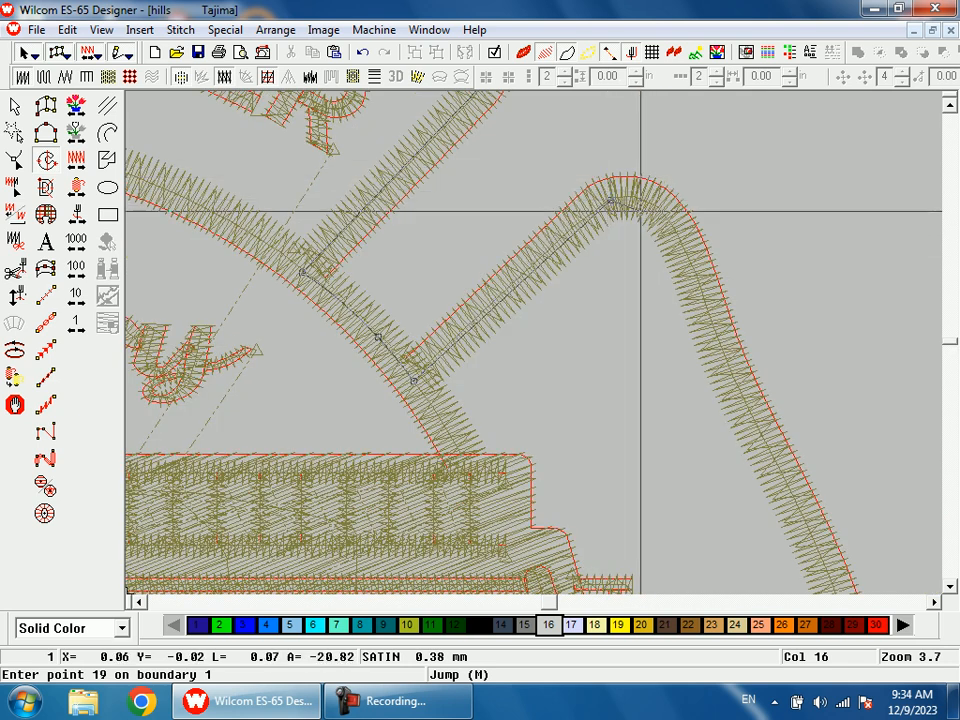
left_click(696, 279)
left_click(740, 398)
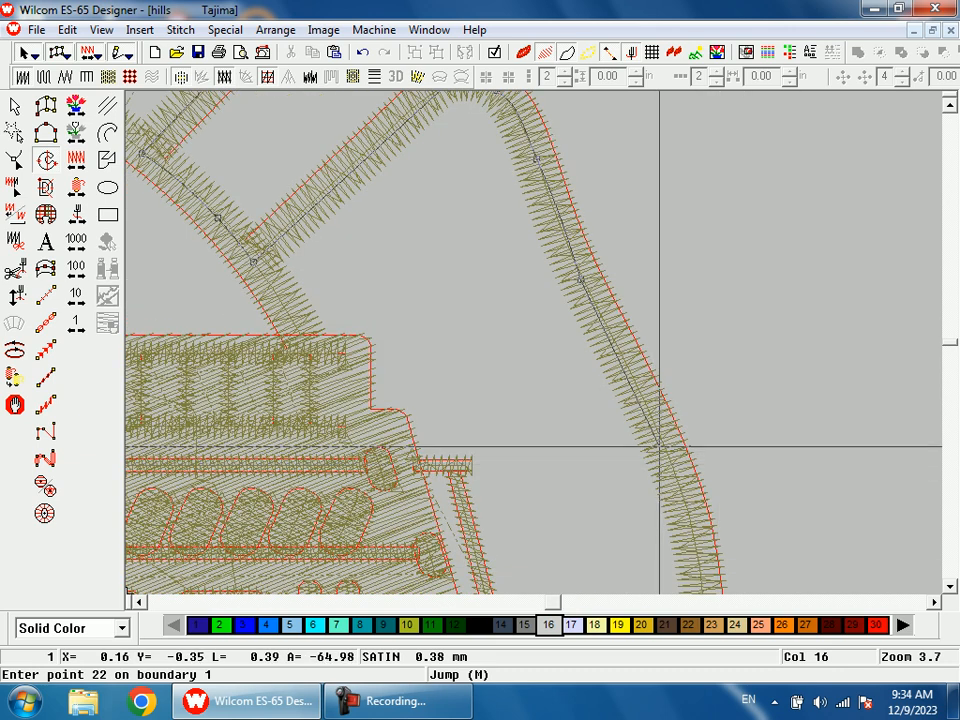
left_click(621, 467)
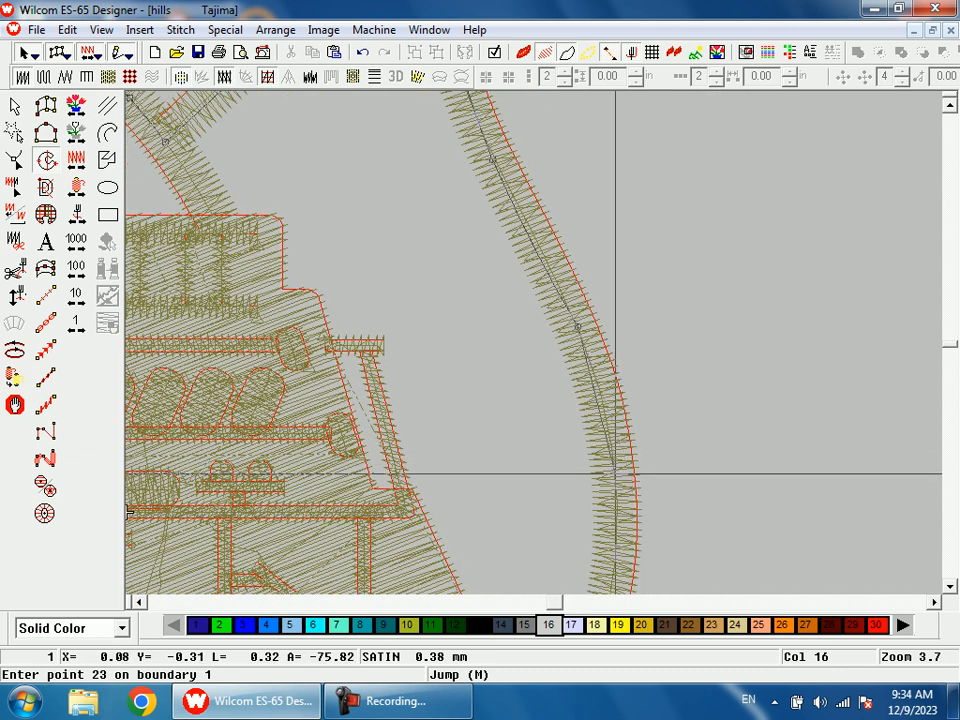
left_click(624, 469)
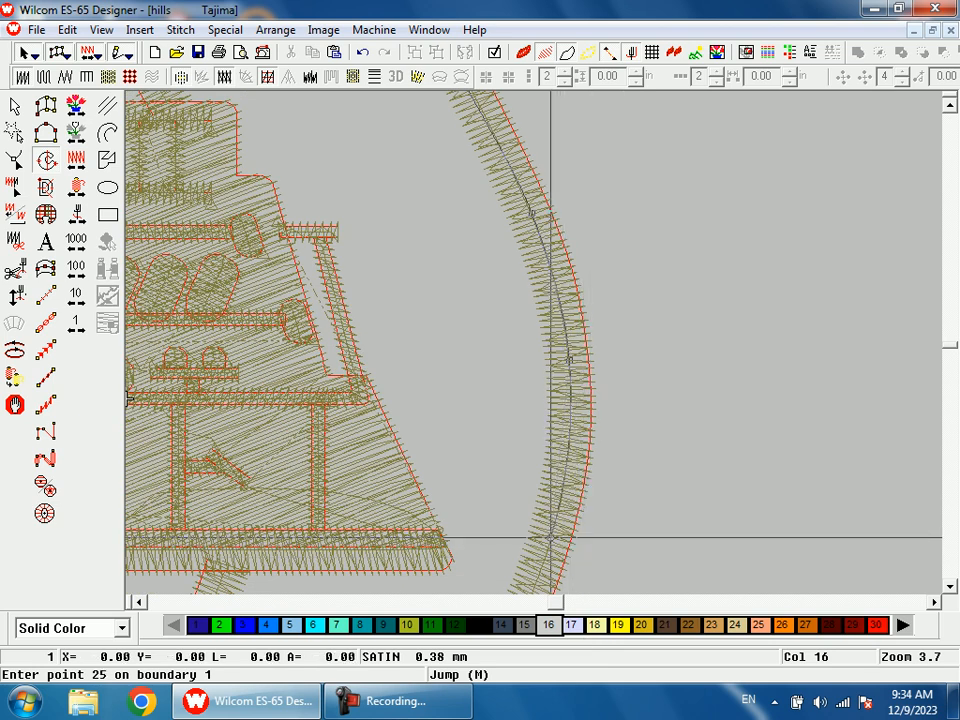
Extend the path down the rest of the right lobe's outer border and around its lower corner.
key("shift+z")
key("b")
left_click_drag(541, 440, 492, 574)
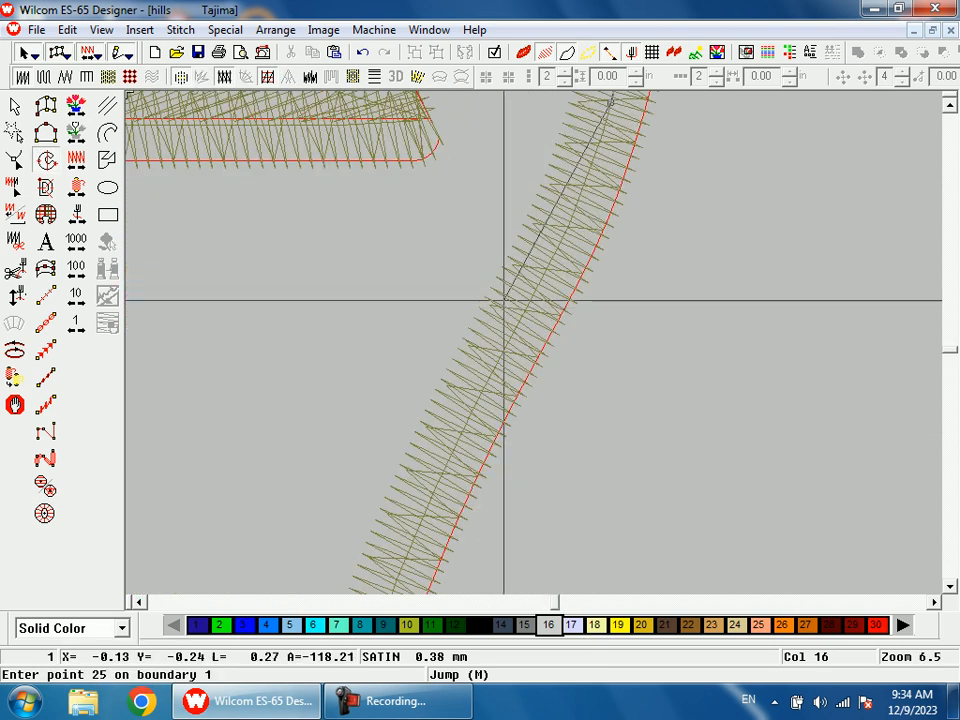
left_click(560, 293)
left_click(469, 432)
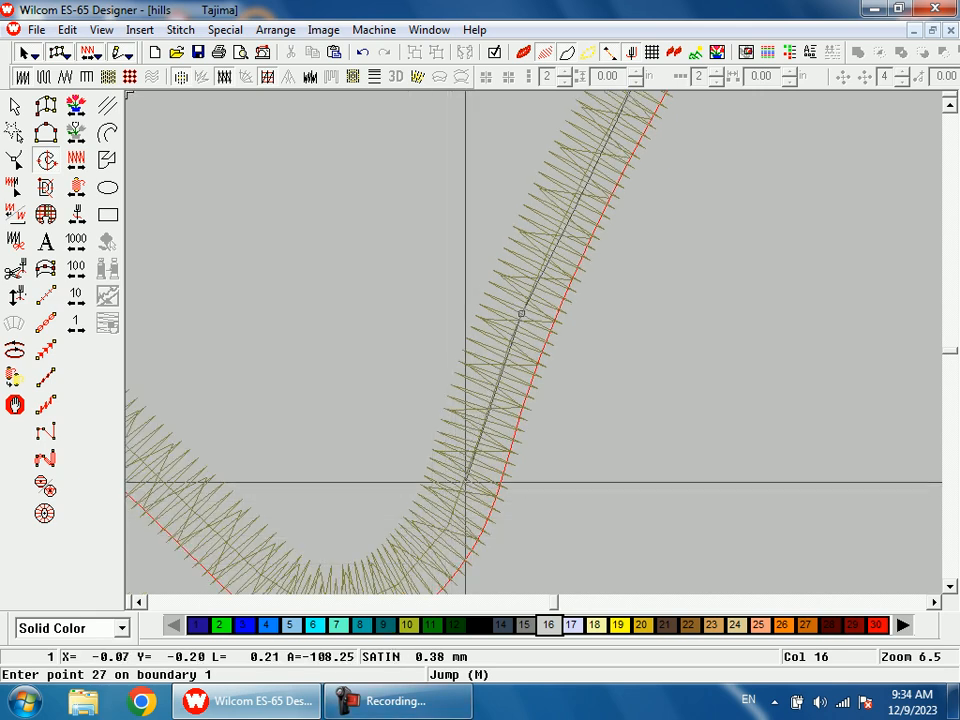
left_click(465, 484)
left_click(412, 483)
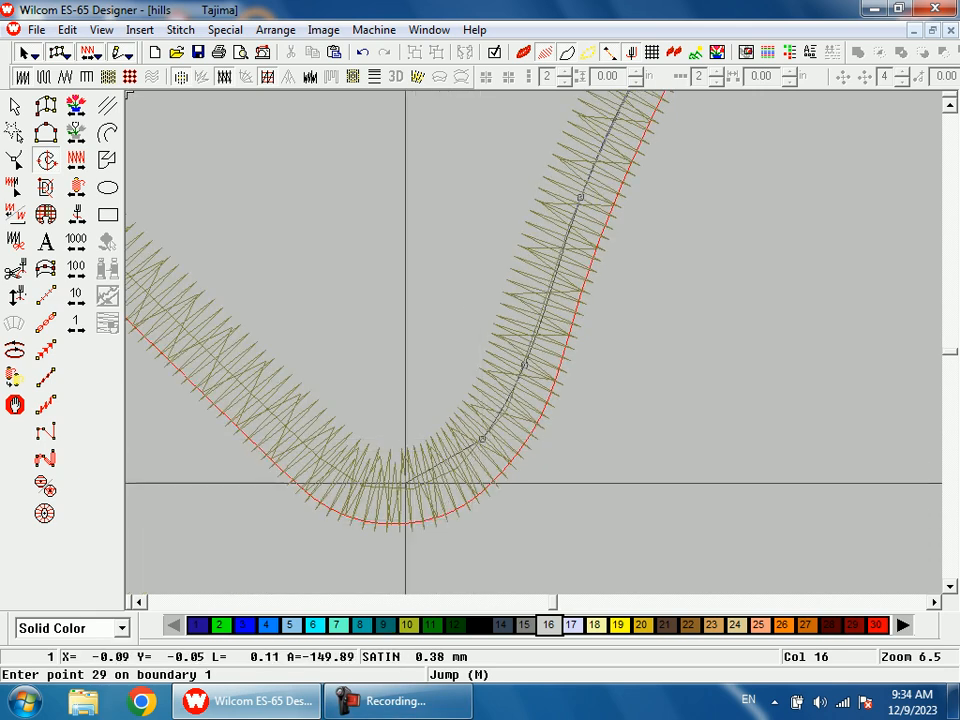
right_click(388, 485)
right_click(309, 448)
Bring the path back to the ring and along it to the lower lobe's right joint, re-placing the point at that joint.
key("shift+z")
key("shift+z")
key("b")
left_click_drag(332, 245, 465, 420)
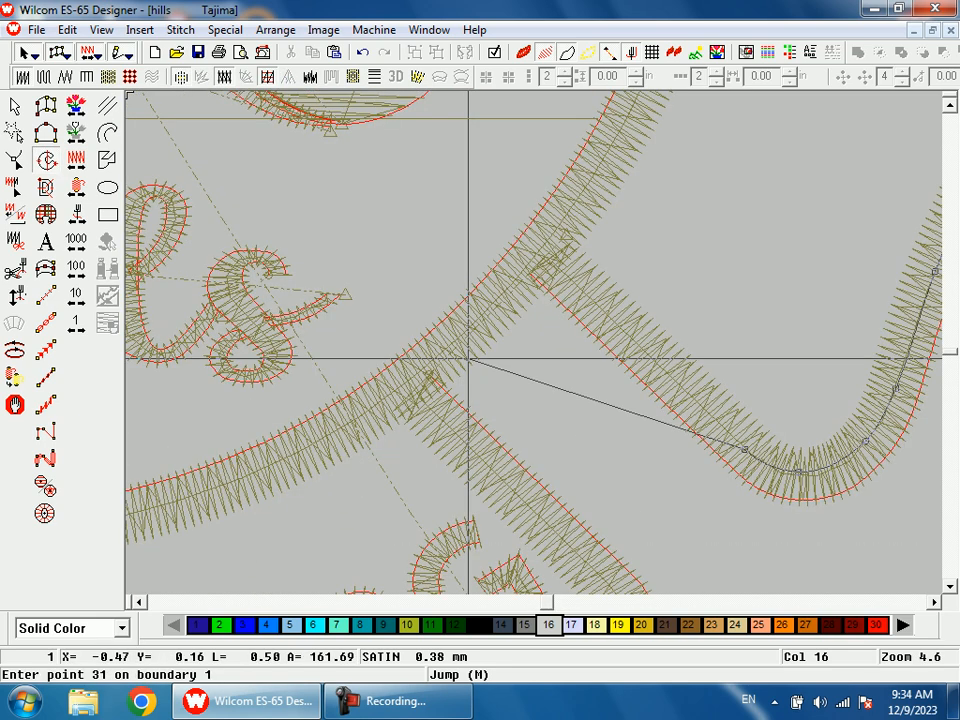
right_click(538, 250)
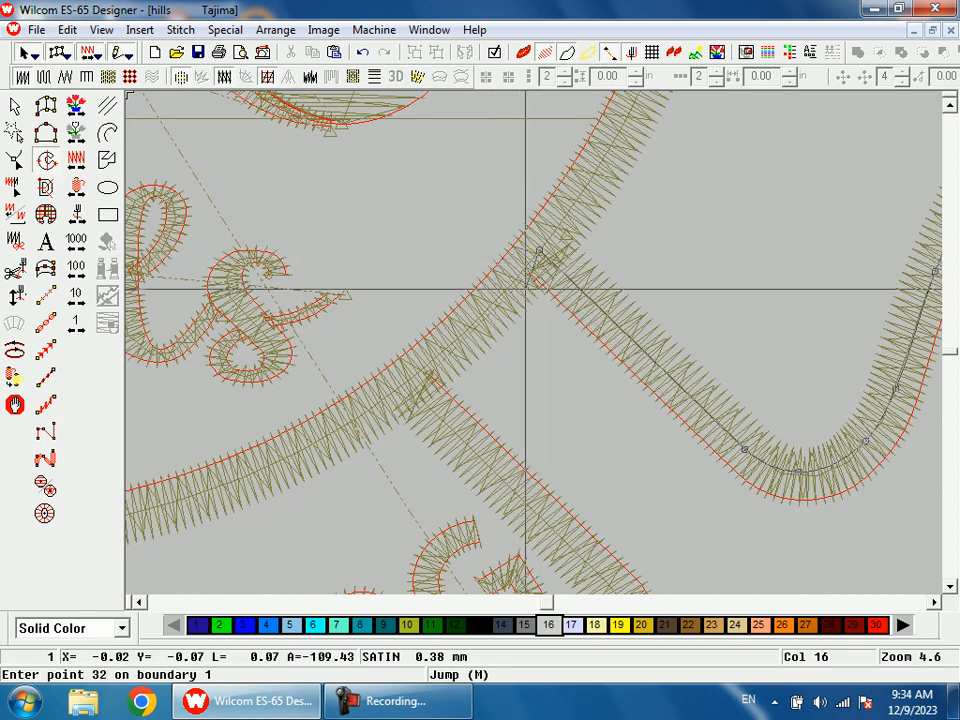
right_click(426, 371)
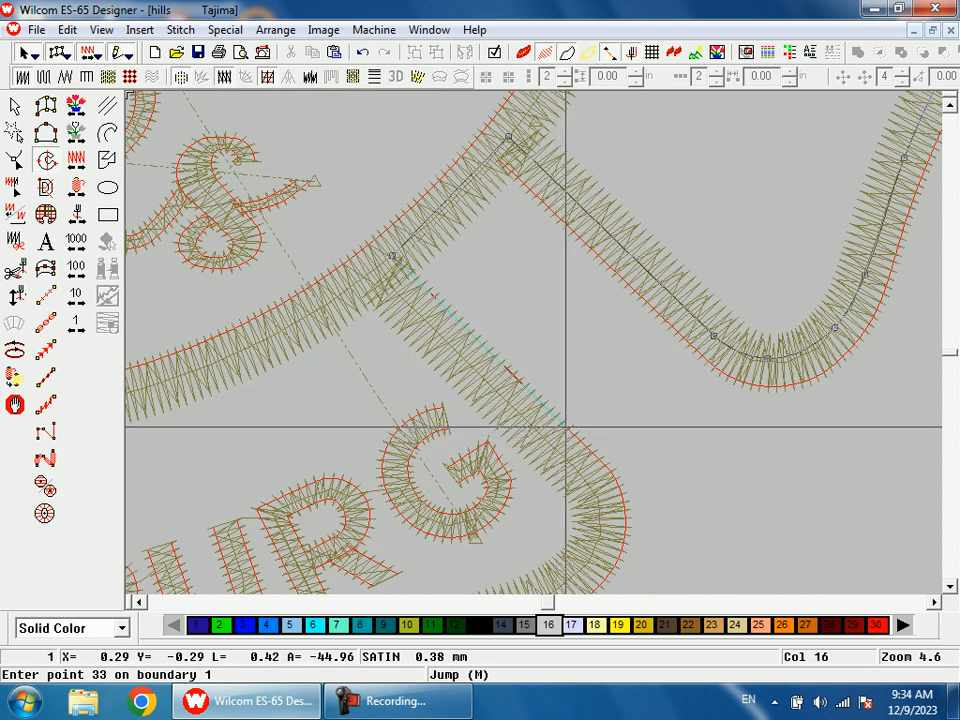
key("BackSpace")
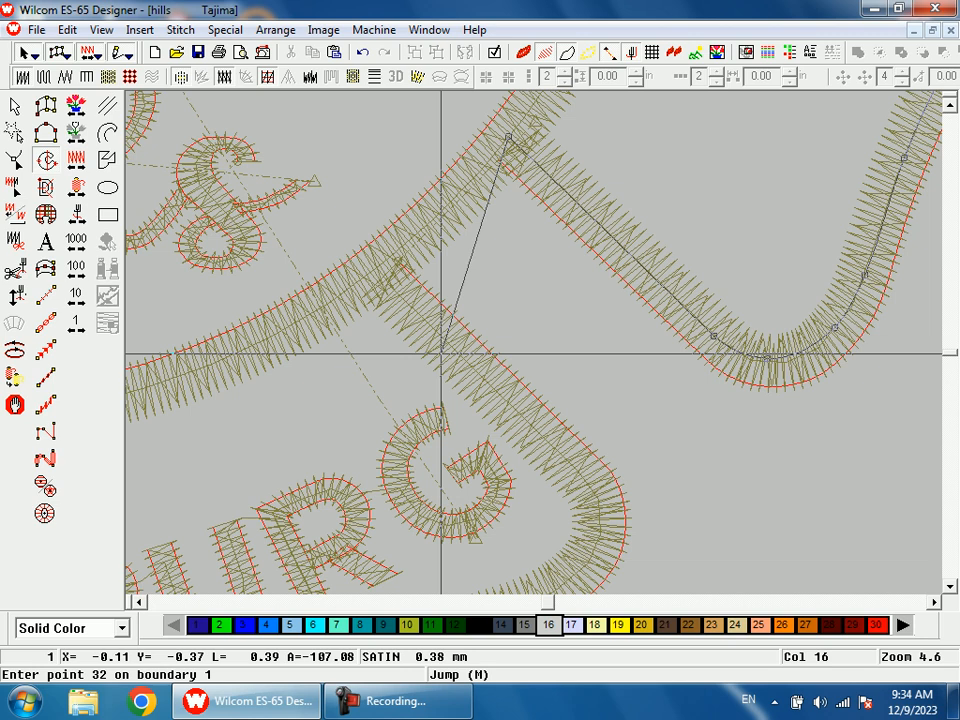
right_click(376, 272)
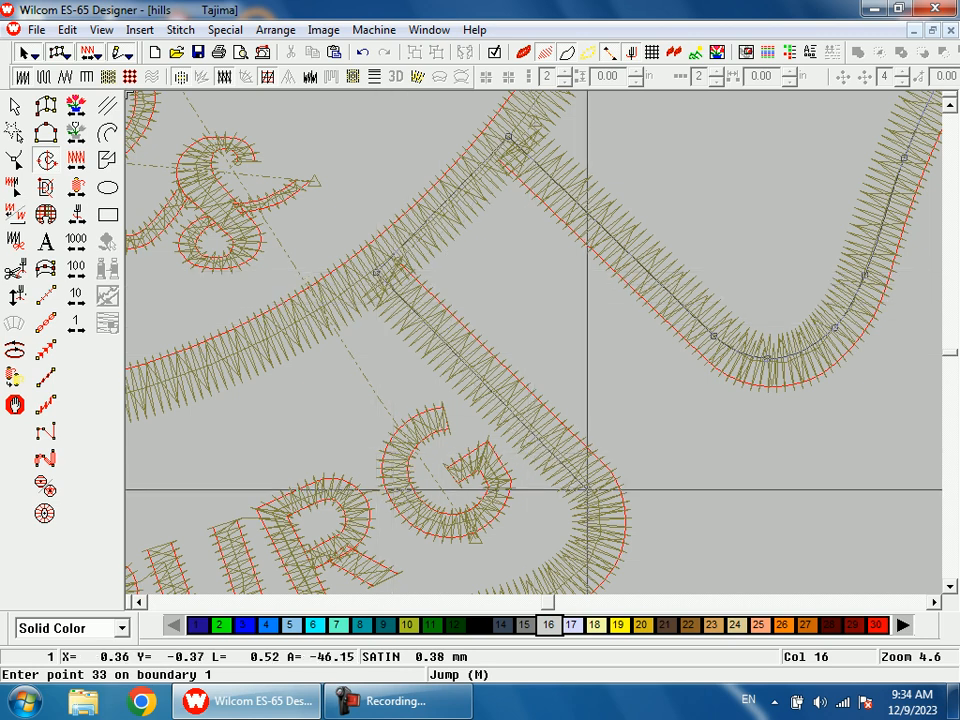
Continue the path around the lower lobe's right corner and along its bottom border to the lowest point beneath BRANCHBURG.
scroll(592, 490, "down", 3)
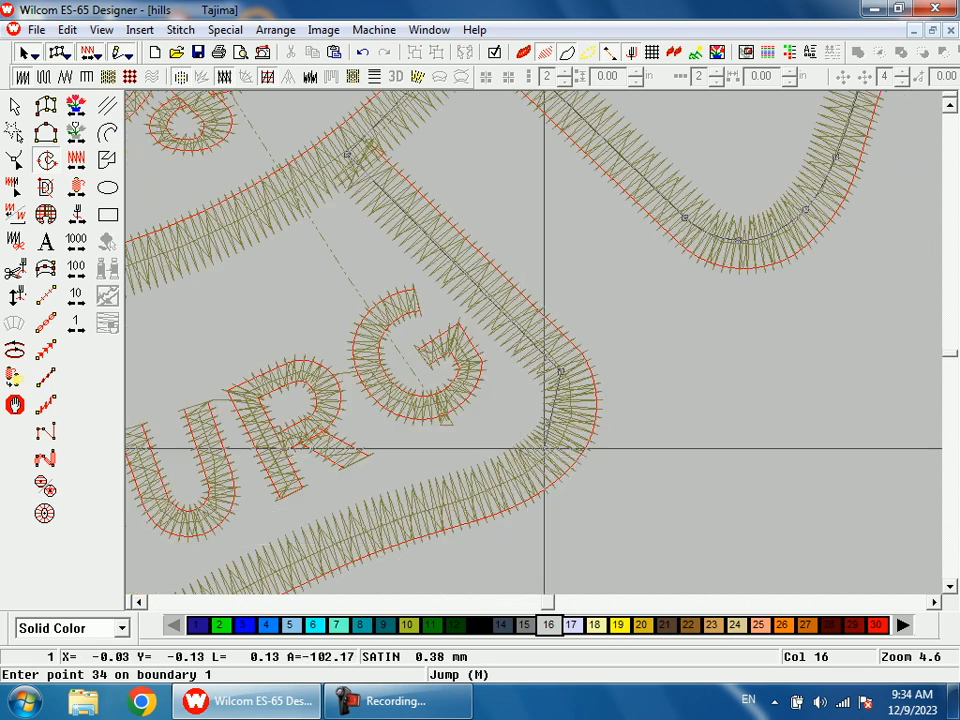
right_click(510, 479)
right_click(410, 512)
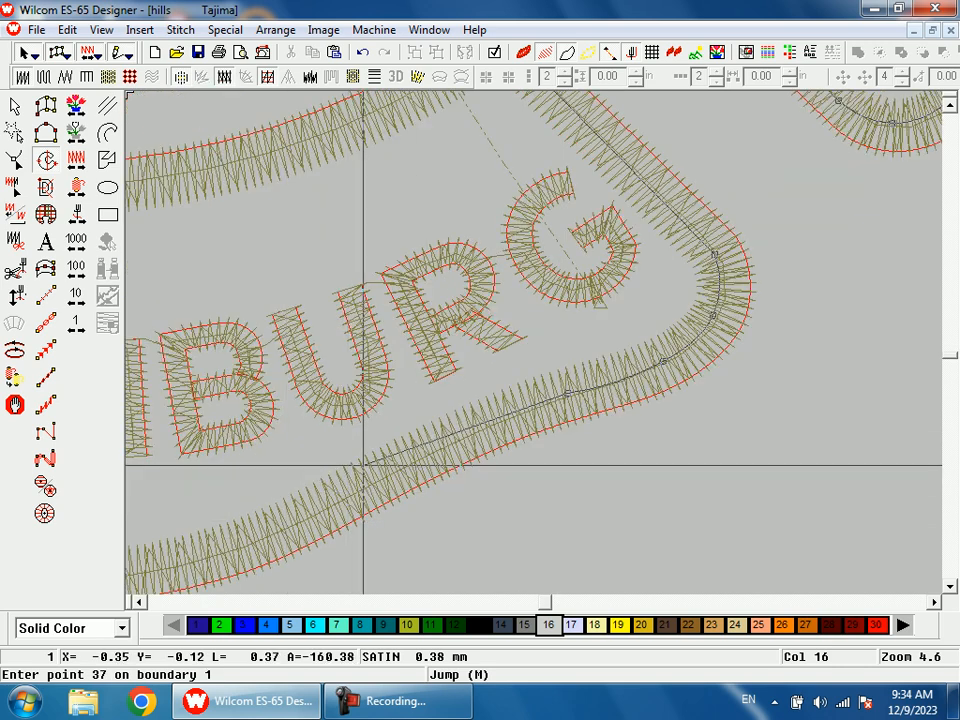
right_click(412, 466)
right_click(414, 426)
right_click(229, 465)
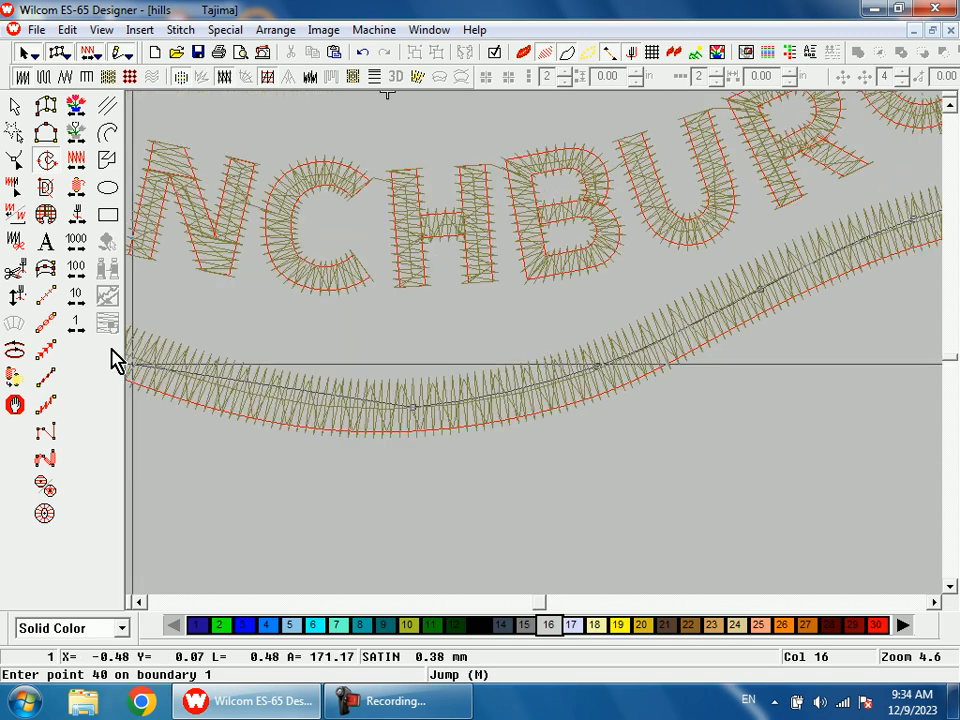
Extend the path along the left part of the lower lobe's bottom border, around its left corner and up to the ring.
right_click(220, 383)
right_click(255, 270)
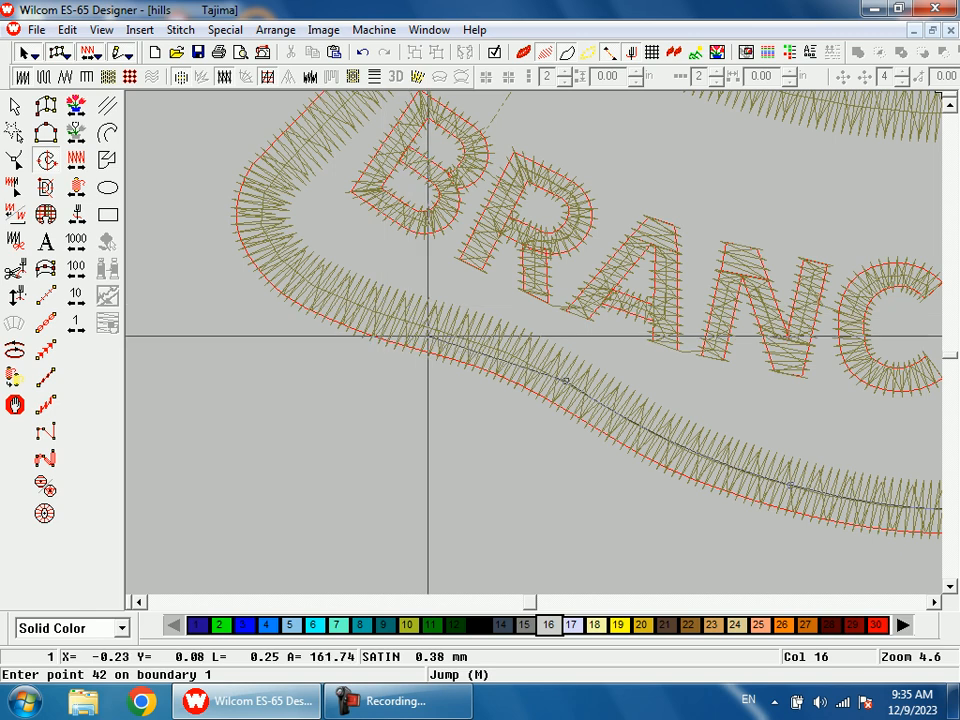
right_click(431, 327)
right_click(332, 290)
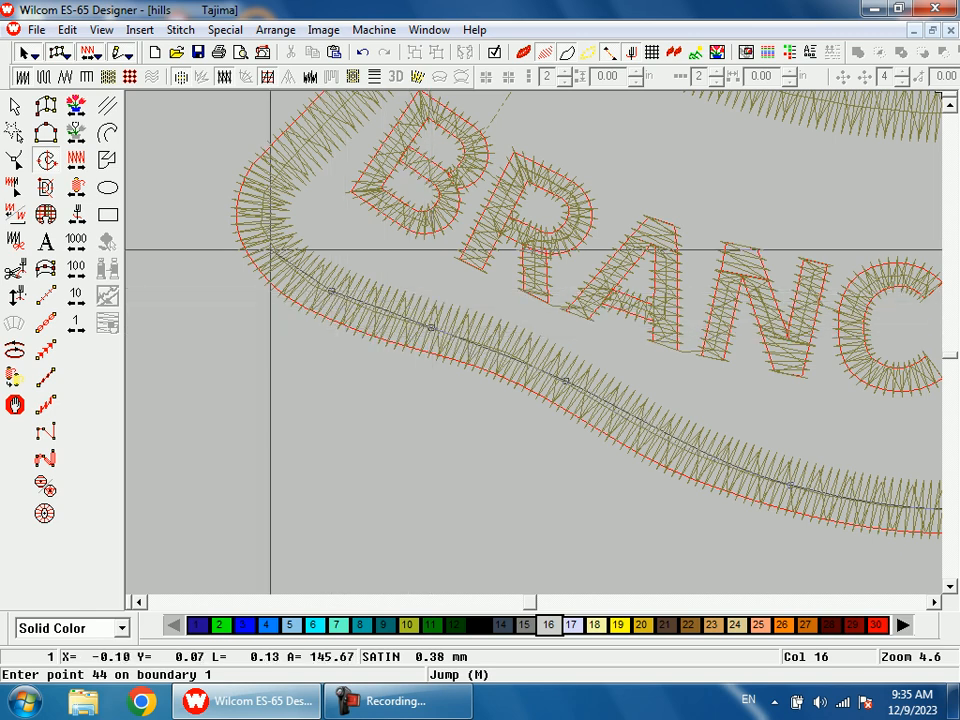
right_click(270, 245)
right_click(277, 177)
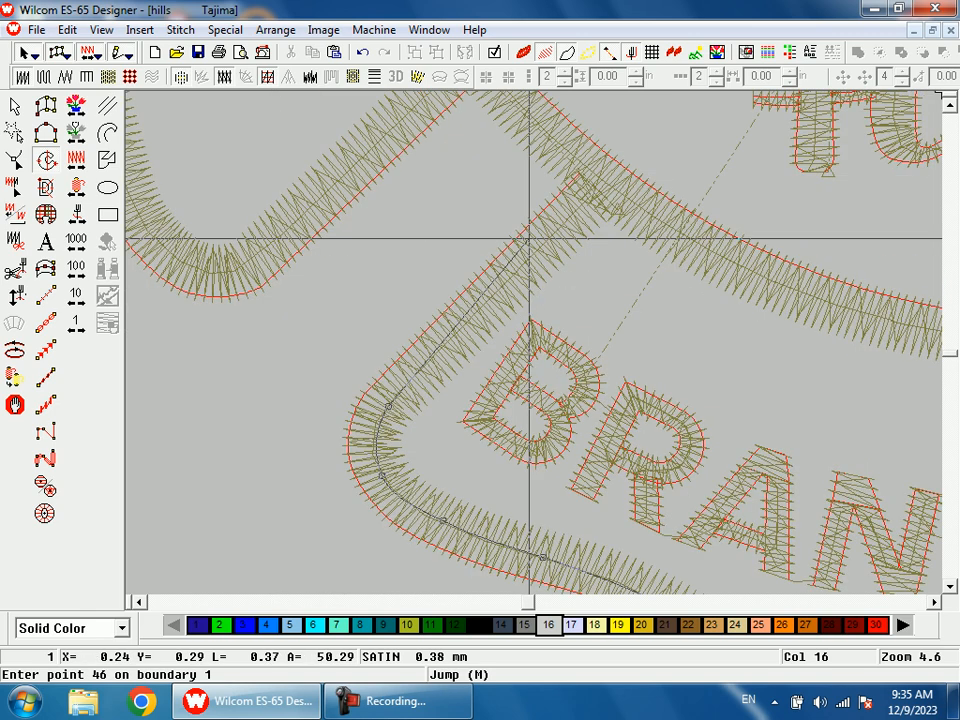
right_click(607, 183)
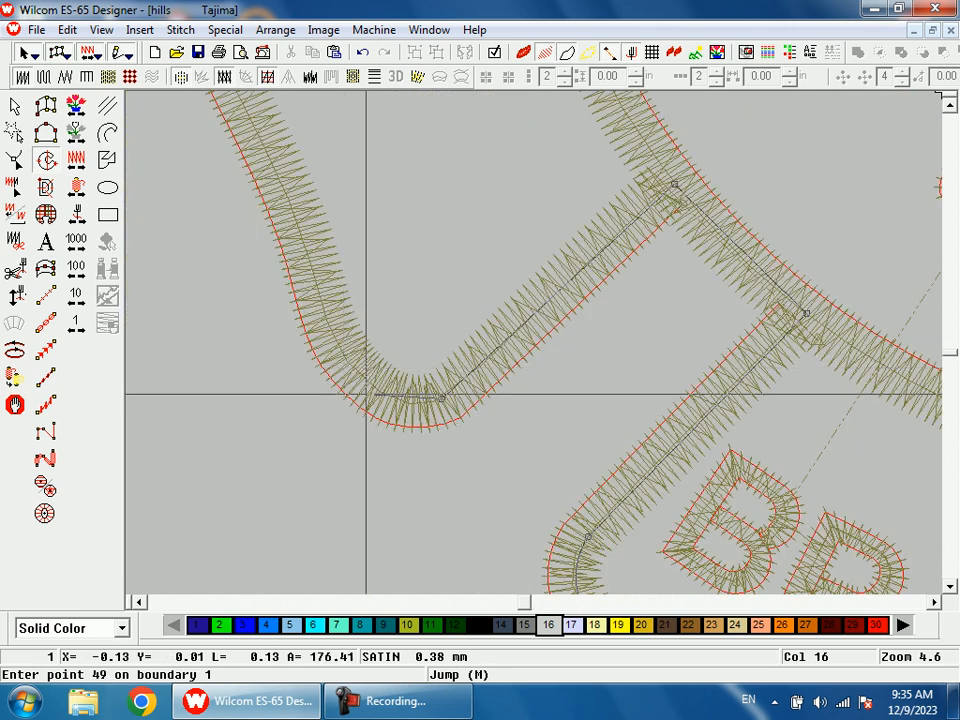
Continue the path around the left lobe's lower corner and up along the centre of its outer border.
right_click(338, 334)
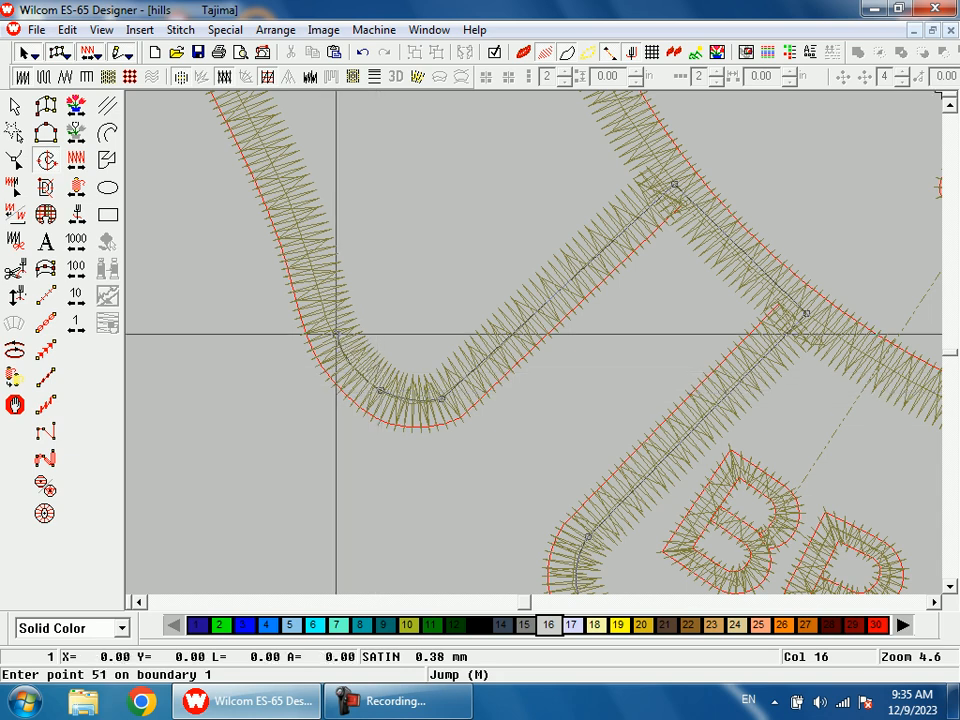
right_click(283, 182)
key("shift+z")
key("shift+z")
key("b")
left_click(350, 160)
left_click(620, 330)
right_click(380, 211)
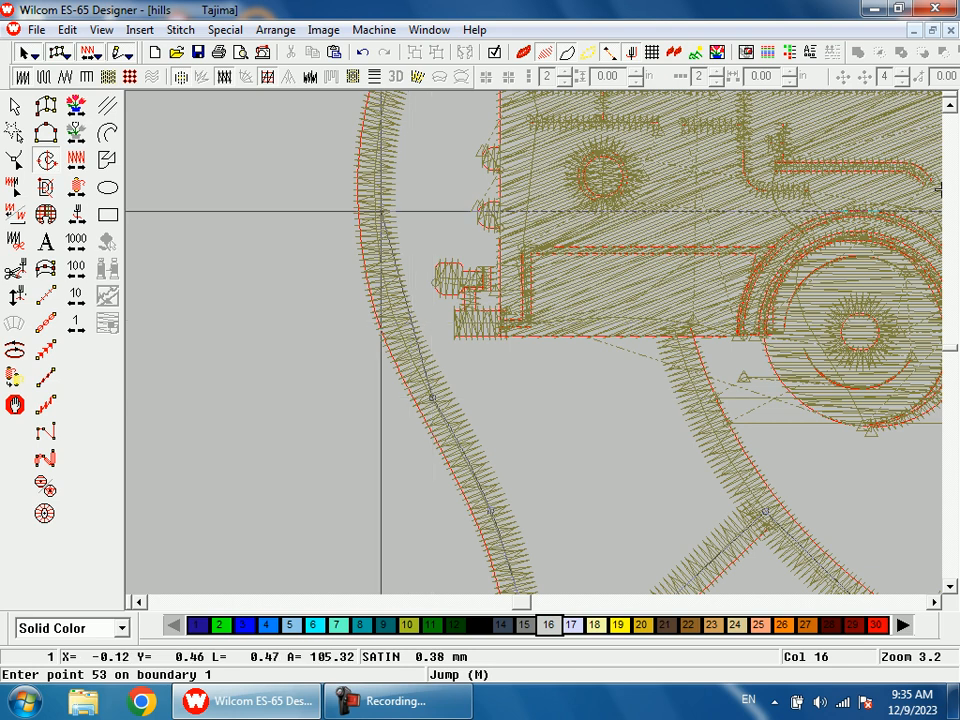
right_click(372, 213)
right_click(480, 137)
Extend the path up the upper part of the left lobe's outer border and around its upper corner.
key("shift+z")
key("shift+z")
key("b")
left_click_drag(560, 196, 593, 295)
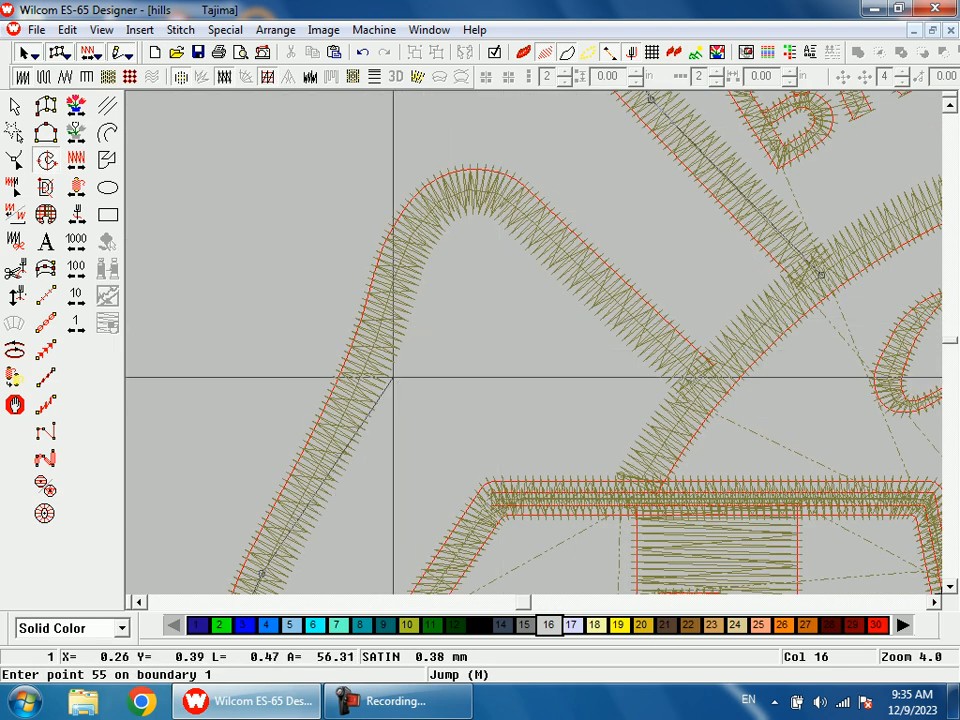
right_click(355, 394)
right_click(393, 277)
right_click(431, 212)
right_click(471, 190)
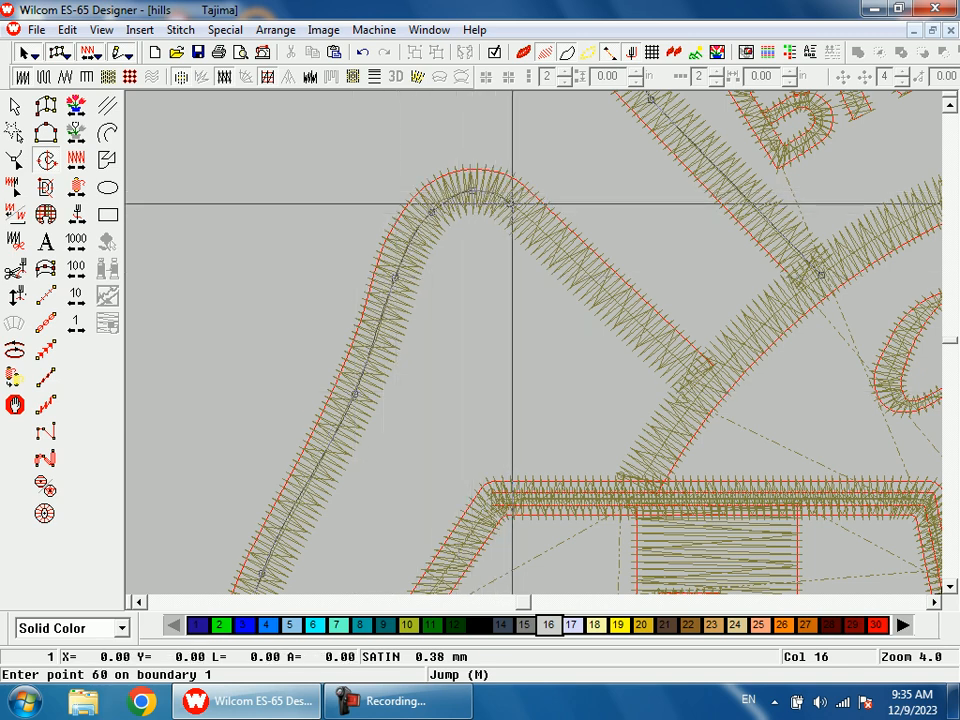
Bring the path down to the left lobe's upper ring joint, then finish the closed emblem shape to generate its fill.
scroll(512, 205, "down", 1)
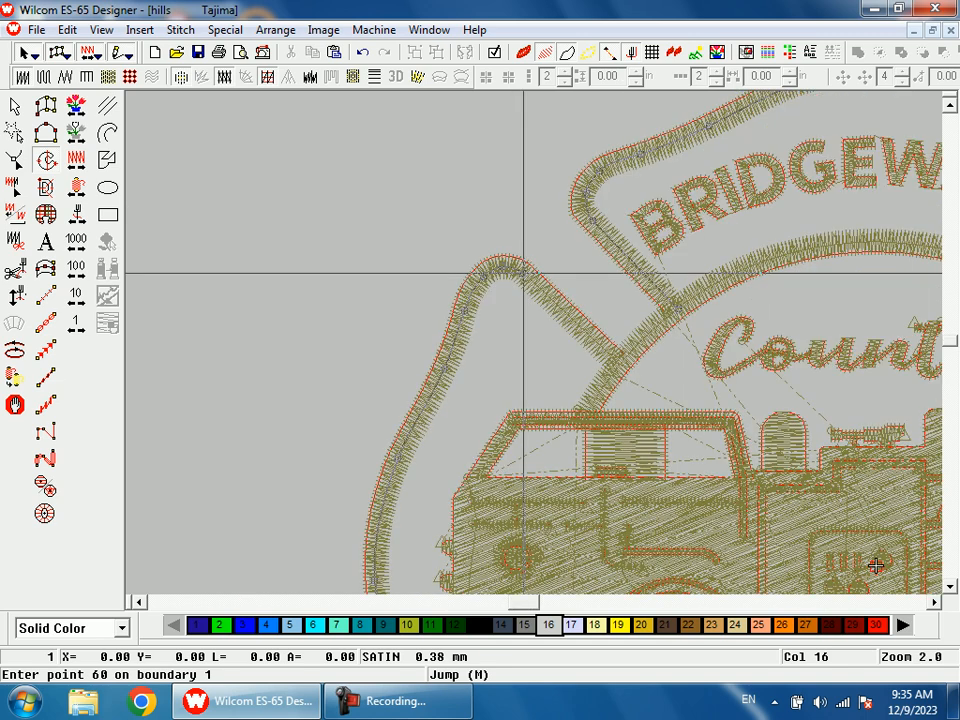
key("b")
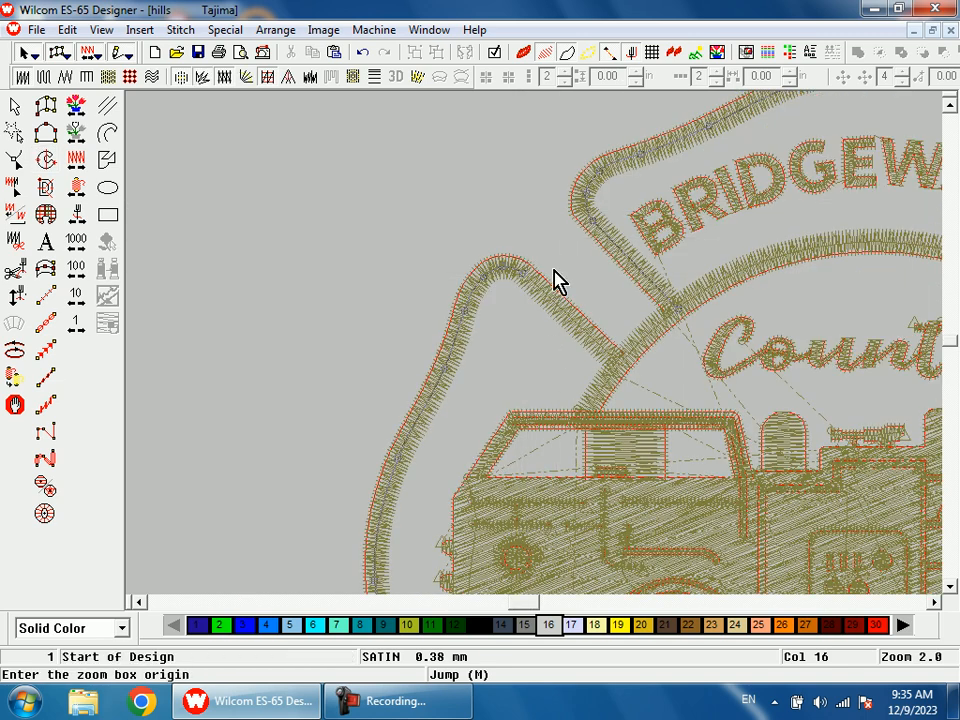
left_click_drag(645, 395, 647, 402)
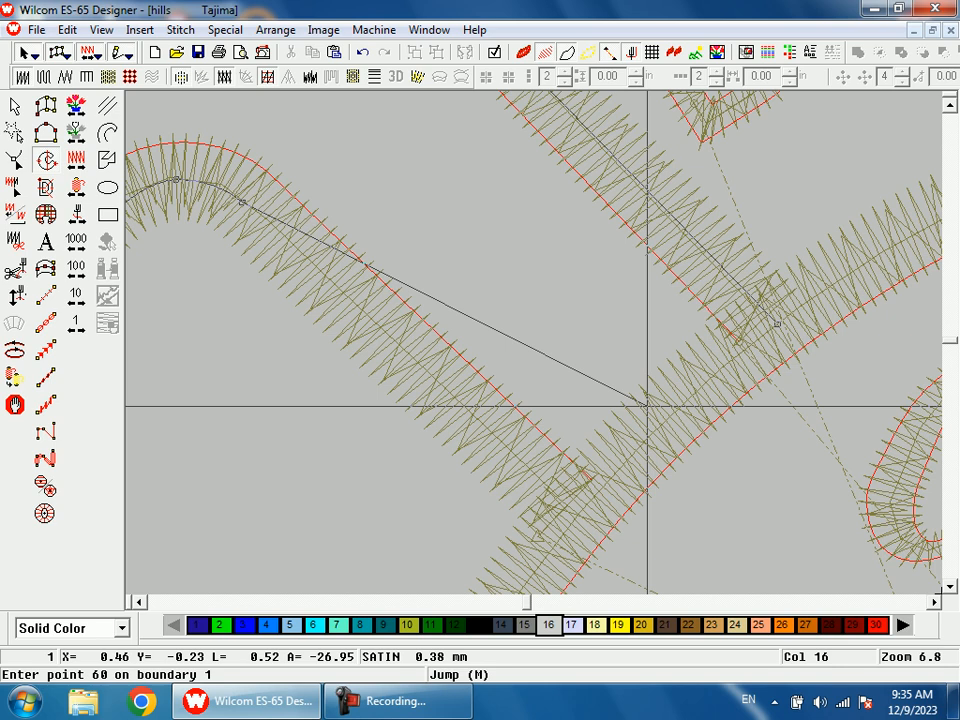
left_click(576, 516)
left_click(685, 404)
key("Return")
Select the new emblem background fill and recolor it black, color 13.
key("shift+z")
key("shift+z")
key("shift+z")
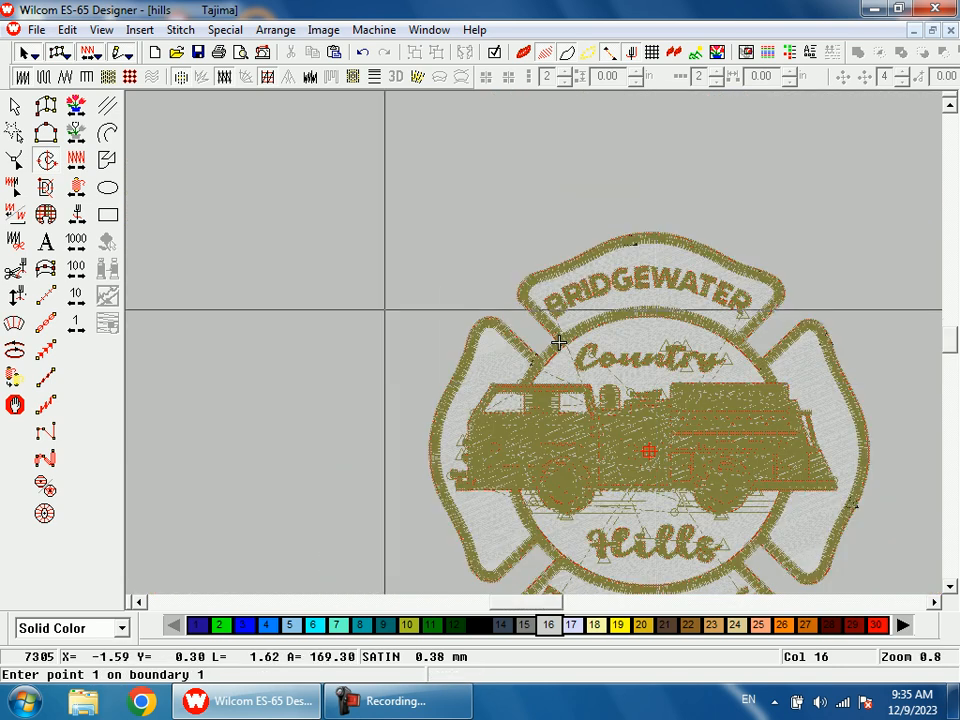
left_click(18, 106)
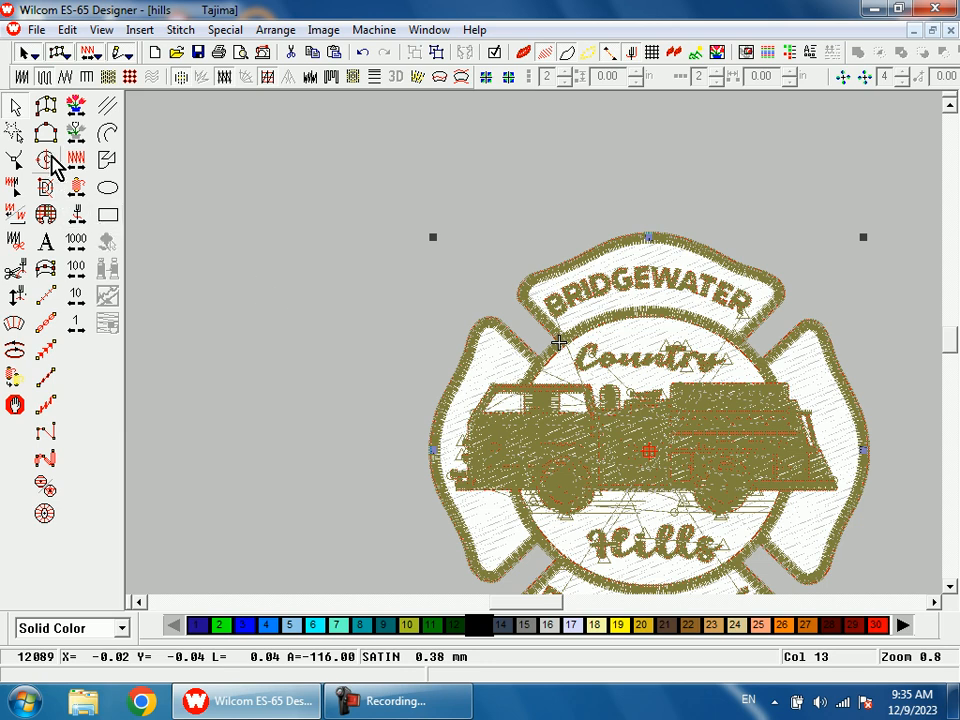
Start a hole boundary in the background fill at the cab's front upper corner and run it straight along the window base line.
left_click(45, 160)
key("z")
left_click_drag(415, 378, 628, 505)
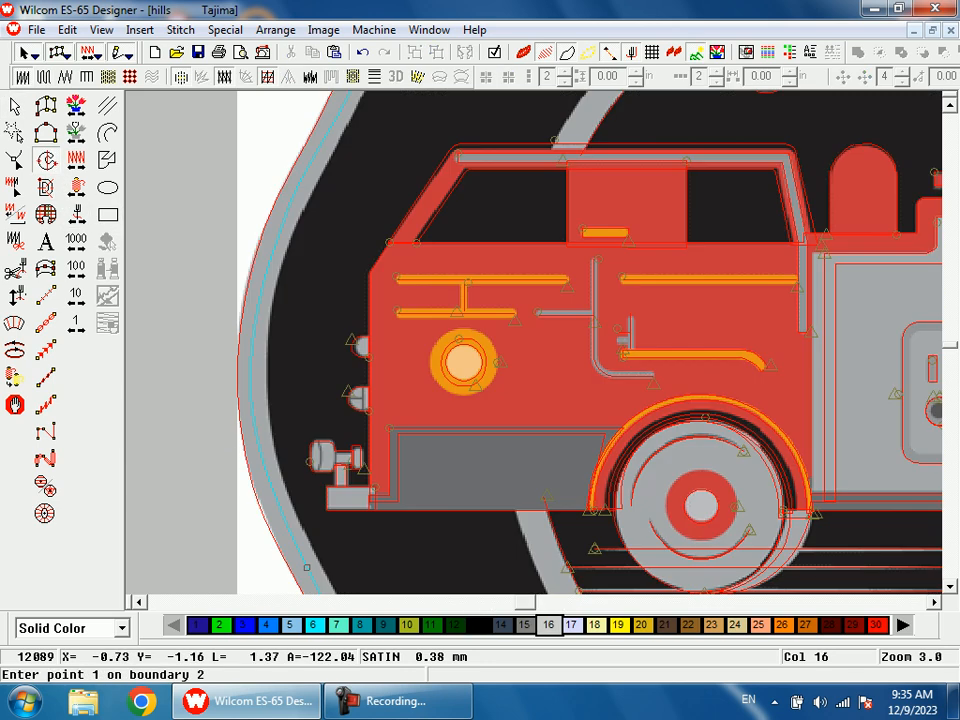
key("s")
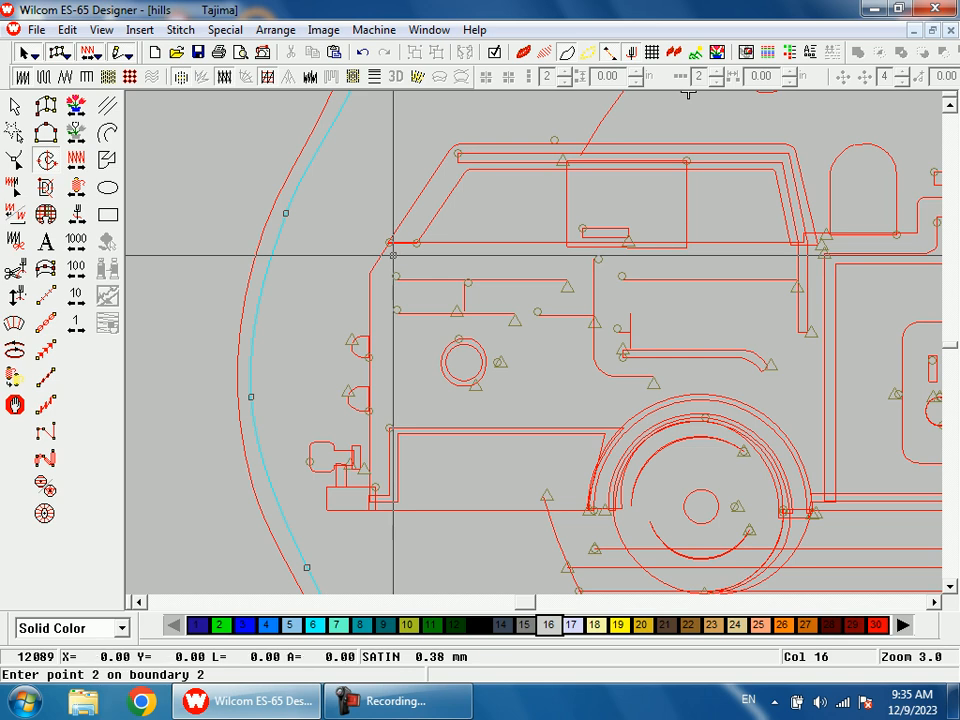
left_click(809, 255)
Trace the hole boundary up the stepped roofline behind the cab to the front end of the ladder section.
key("shift+z")
key("shift+z")
key("z")
left_click_drag(675, 369, 598, 294)
left_click(368, 278)
left_click(369, 210)
left_click(604, 195, "ctrl")
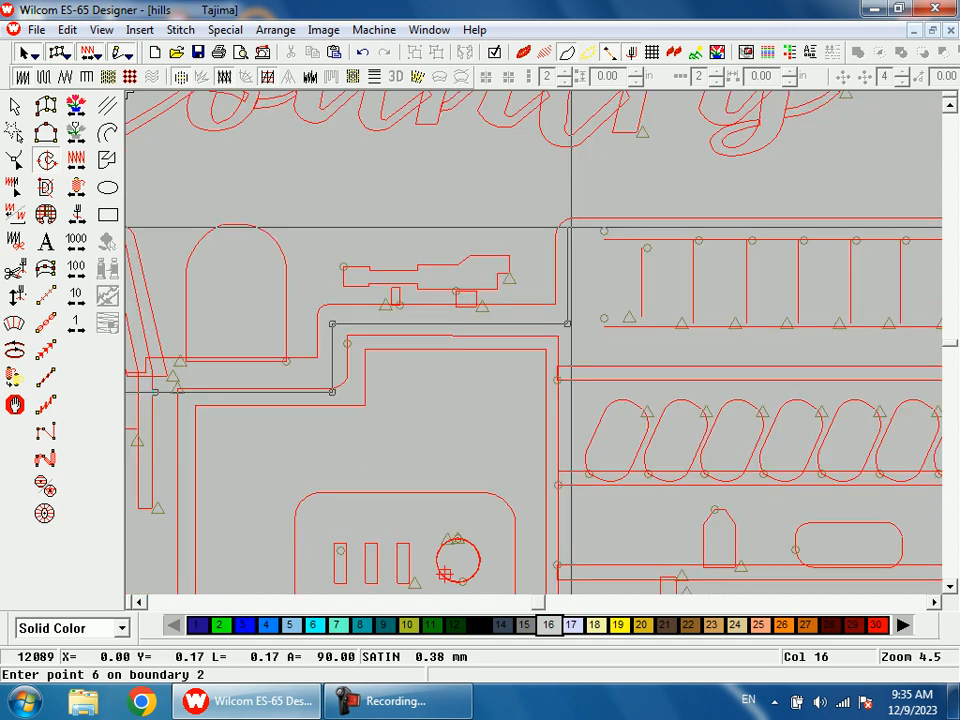
left_click(569, 224)
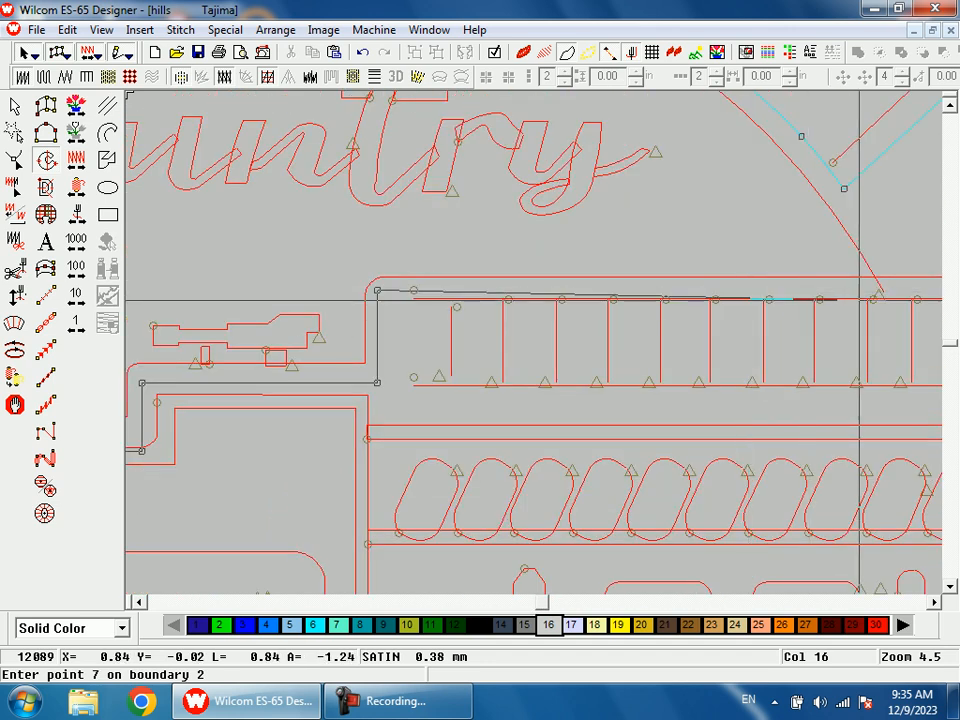
Carry the hole boundary along the ladder section, down the truck's slanted rear, and back along its underside to the rear wheel arch.
left_click(590, 413)
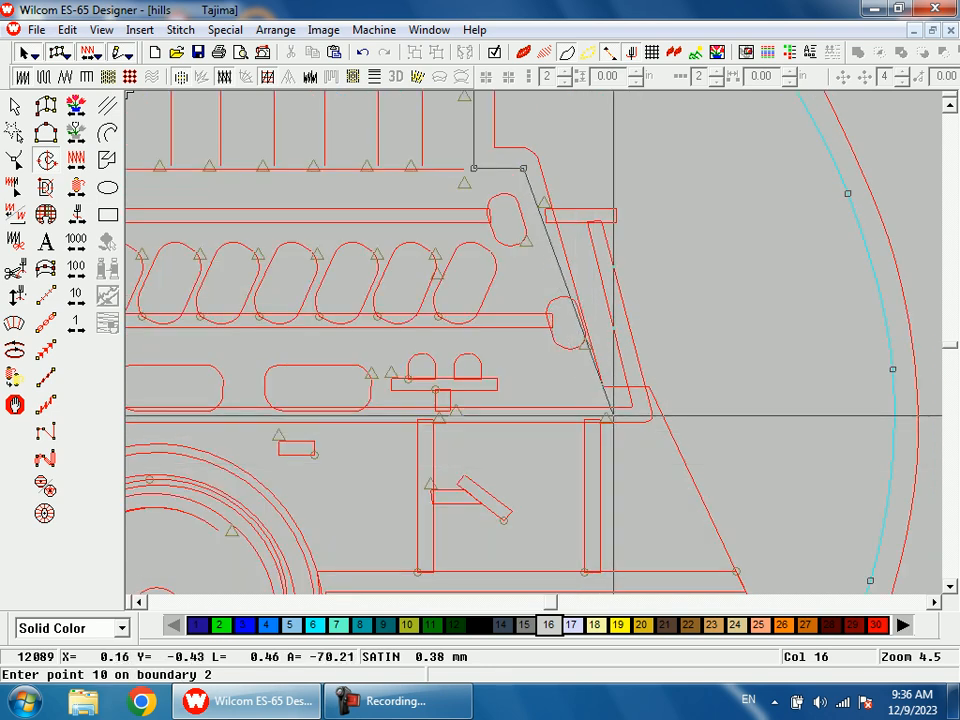
left_click(594, 404)
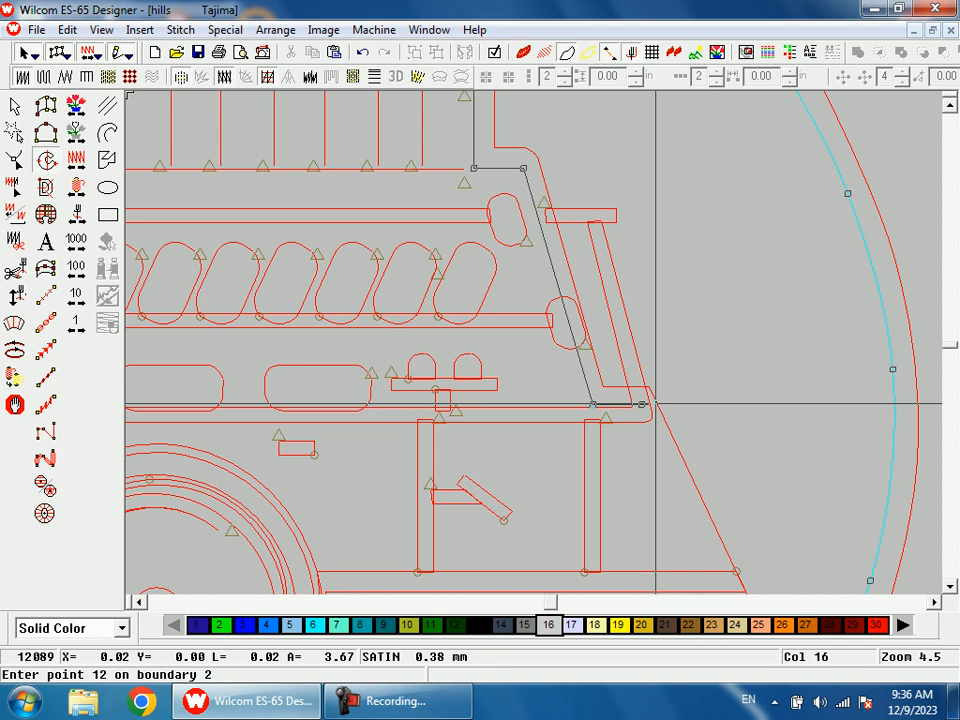
left_click(651, 494)
left_click(237, 491)
Trace the hole boundary over the rear wheel arch down to its front foot.
left_click(372, 387)
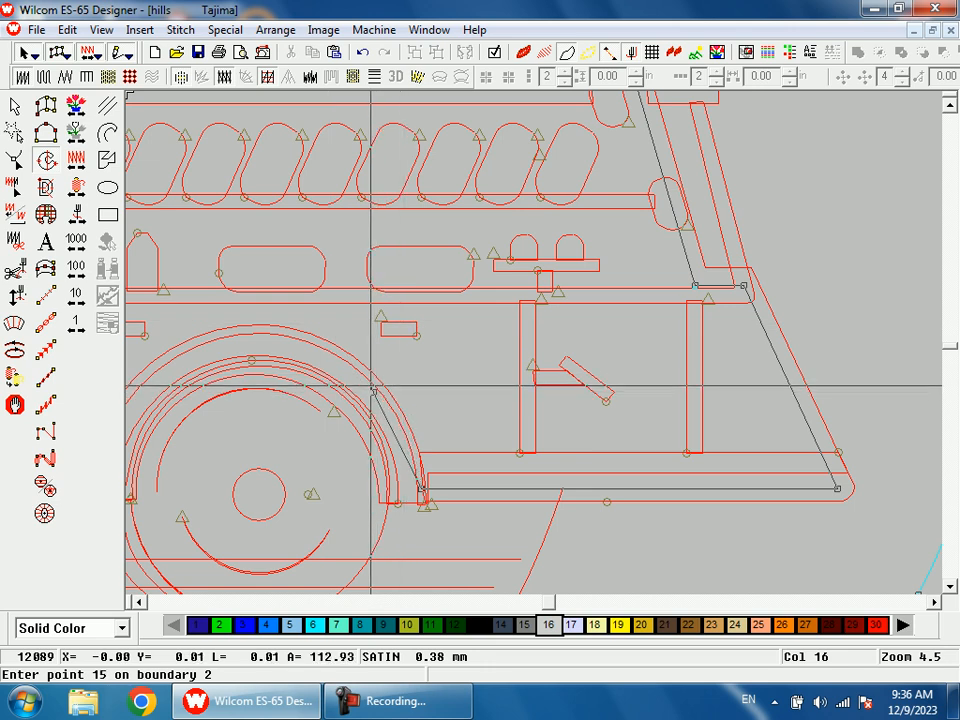
left_click(256, 341)
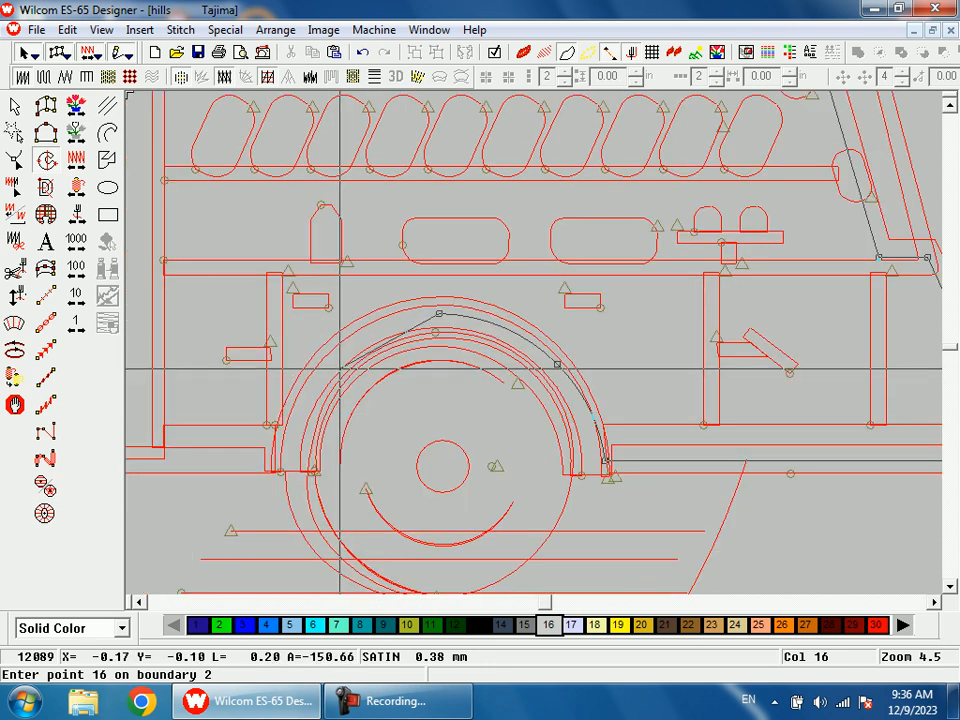
left_click(324, 367)
left_click(290, 458)
Run the hole boundary along the underside, over the front wheel arch and to the front bumper, then finish the truck-shaped cut-out.
key("0")
key("b")
left_click_drag(392, 302, 433, 438)
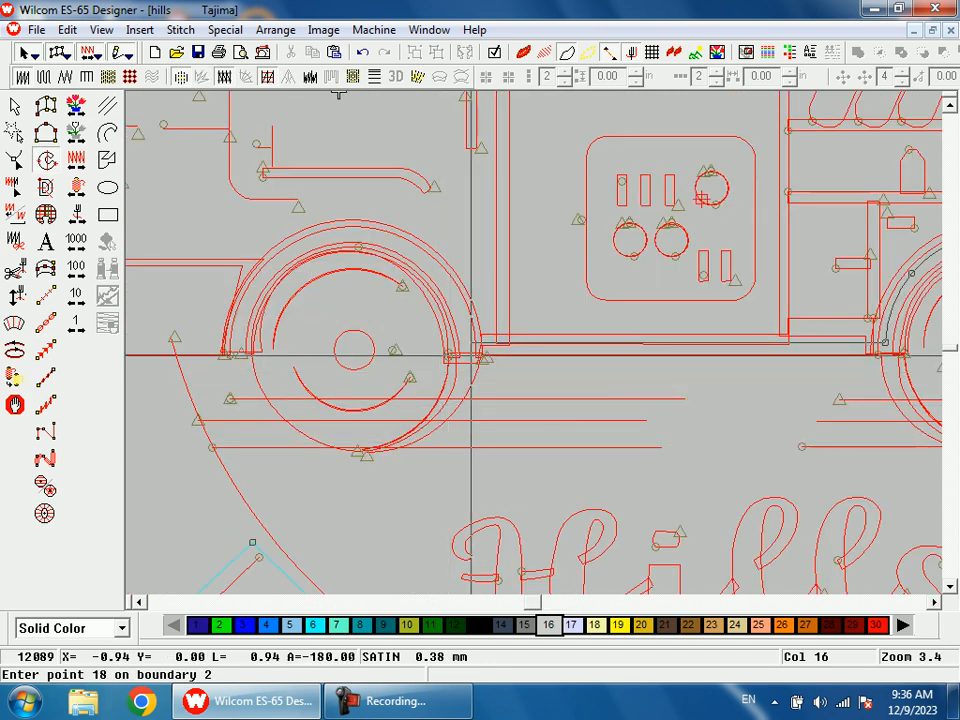
left_click(466, 343)
left_click(355, 237)
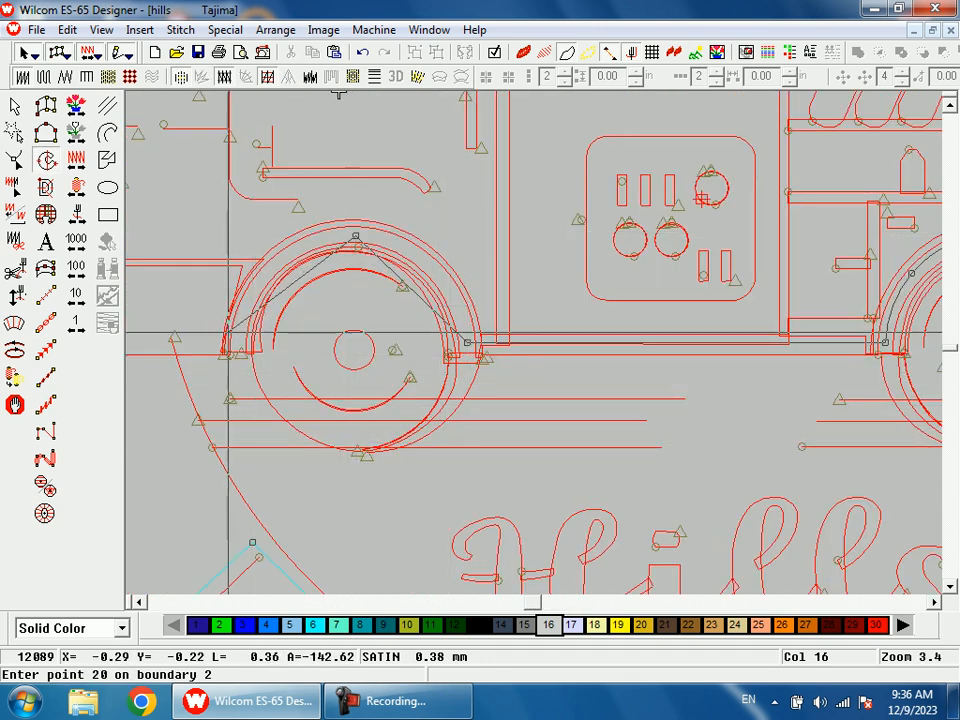
left_click(231, 336)
key("shift+z")
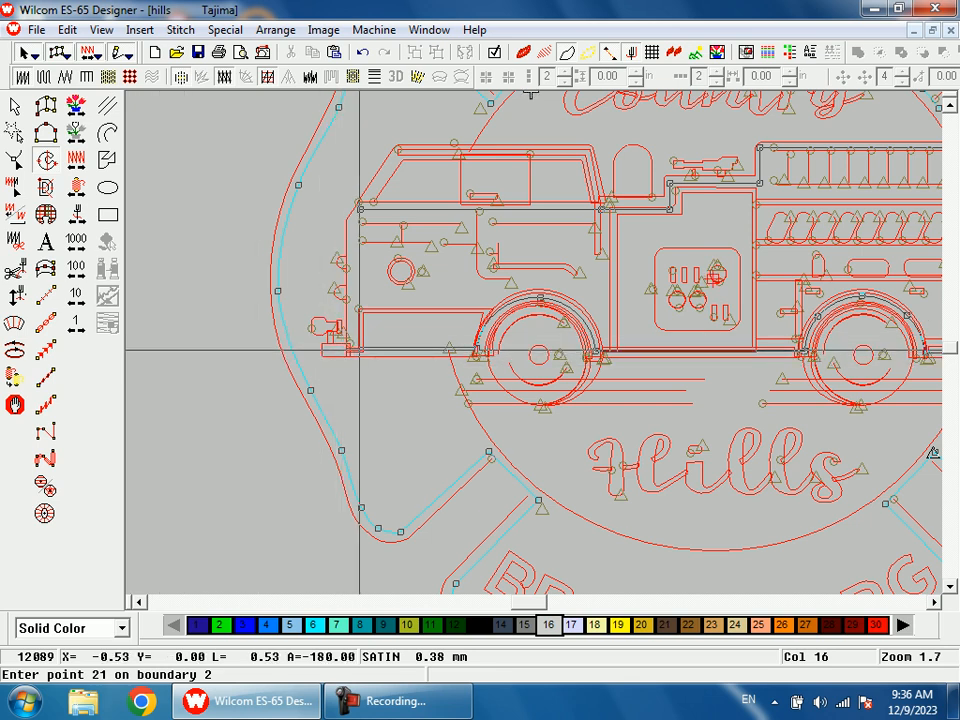
key("Return")
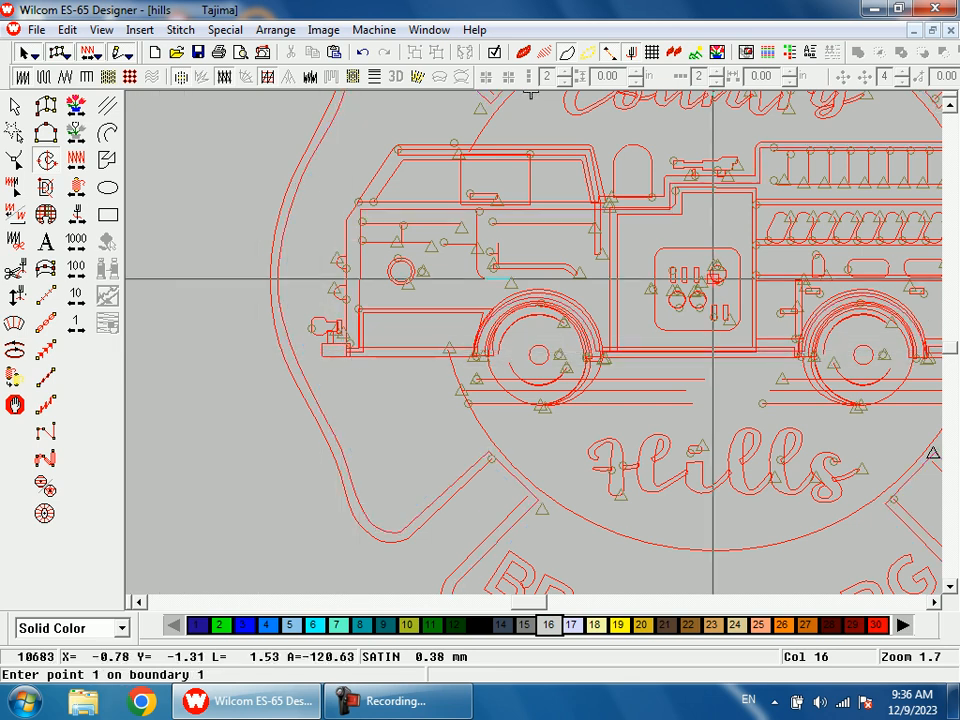
Check the cut-out background fill, view the emblem in realistic stitches at actual size, and dismiss the Windows color scheme prompt.
key("shift+z")
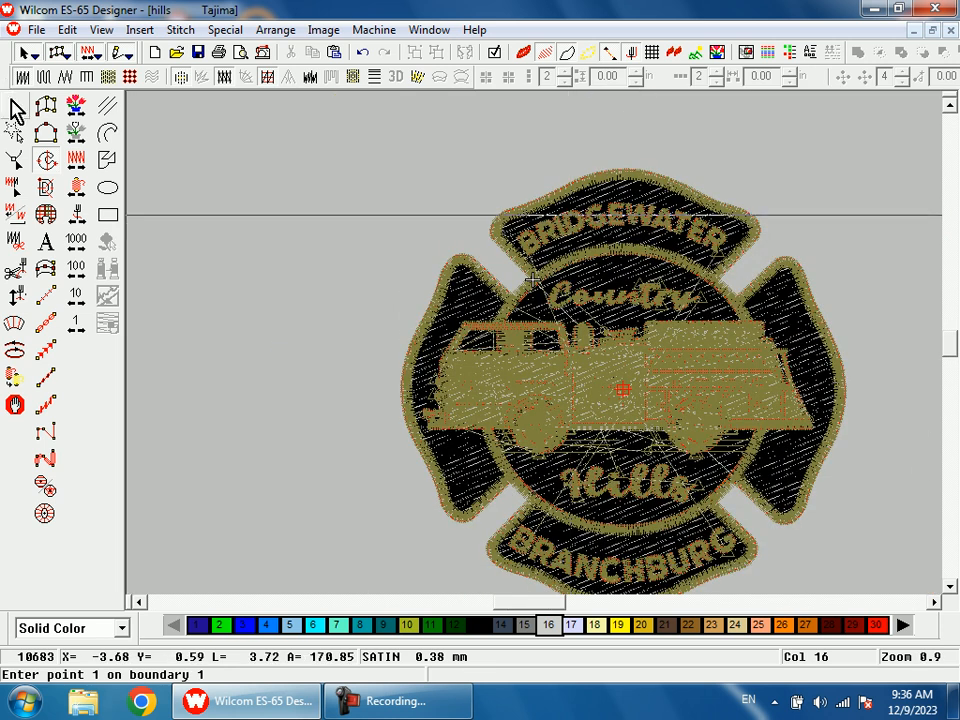
left_click(17, 112)
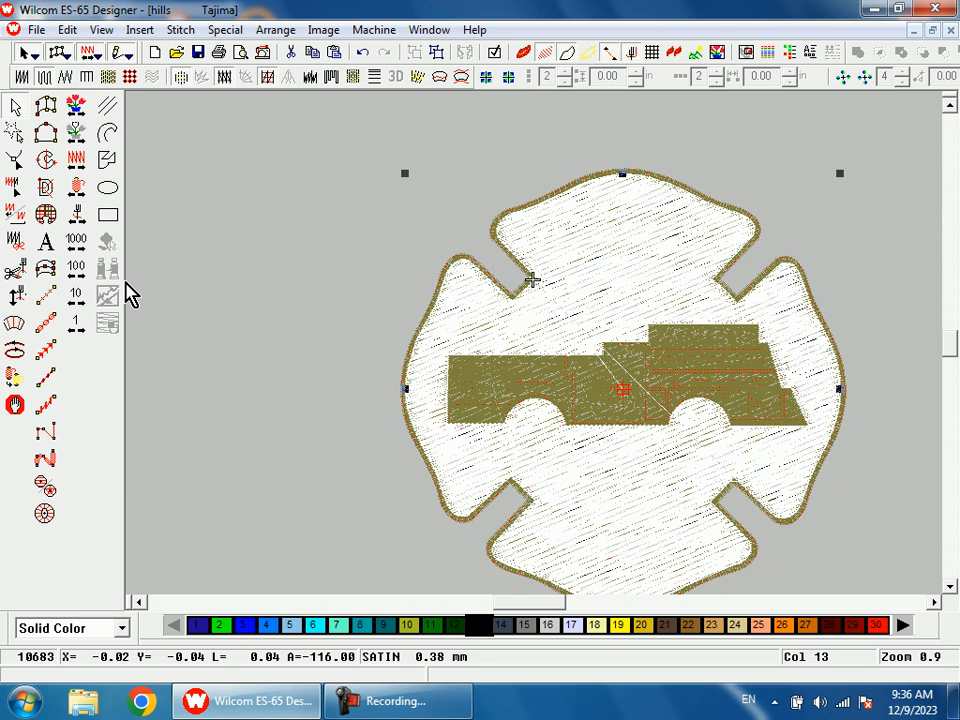
key("Escape")
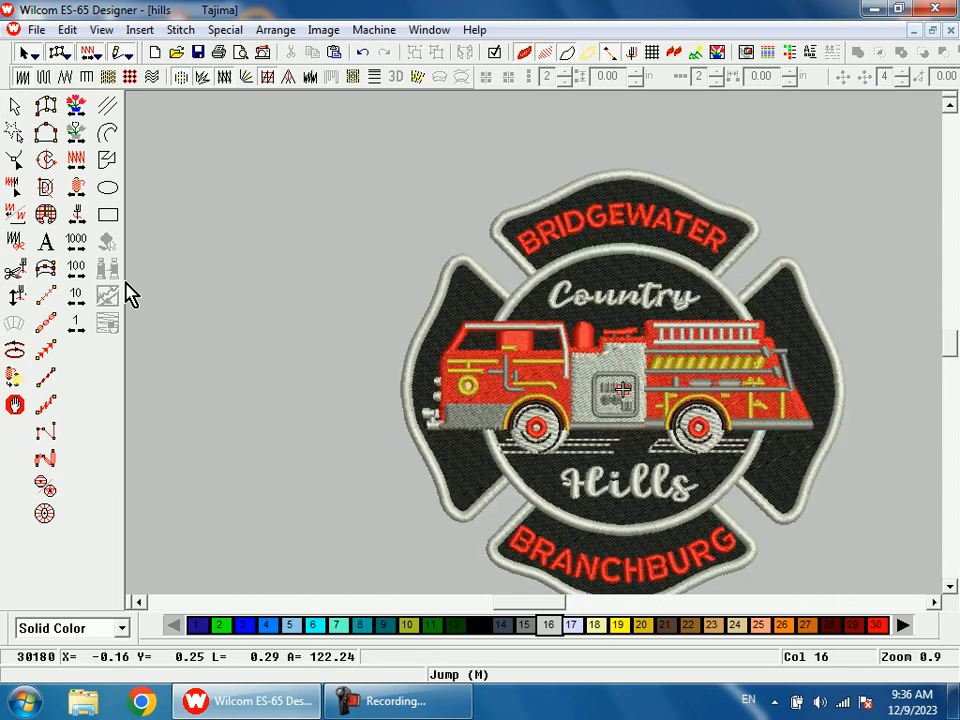
key("1")
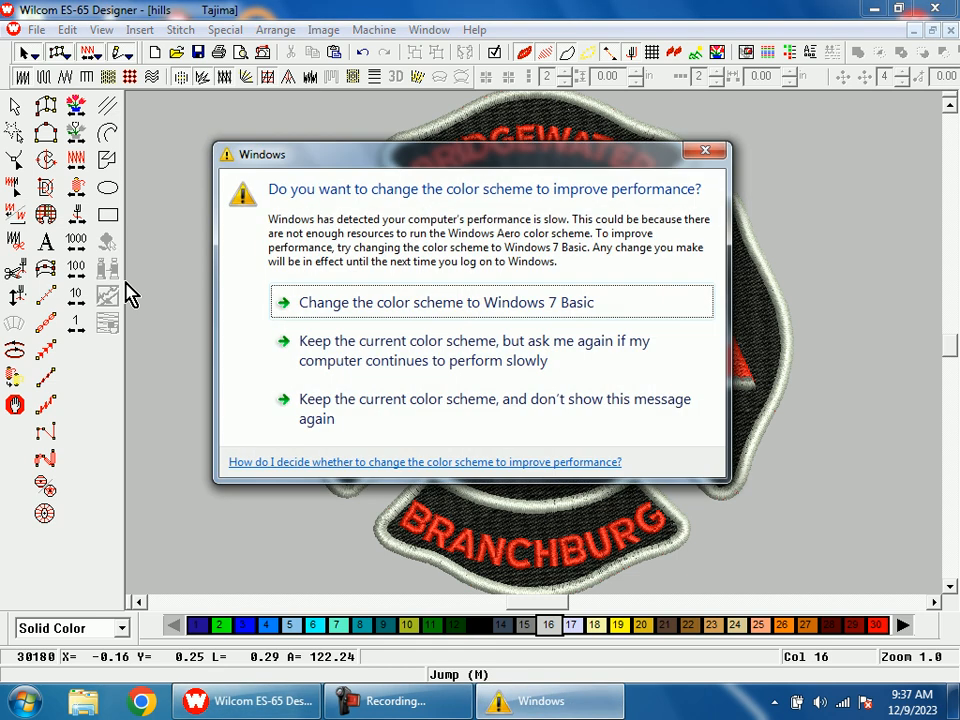
left_click(714, 155)
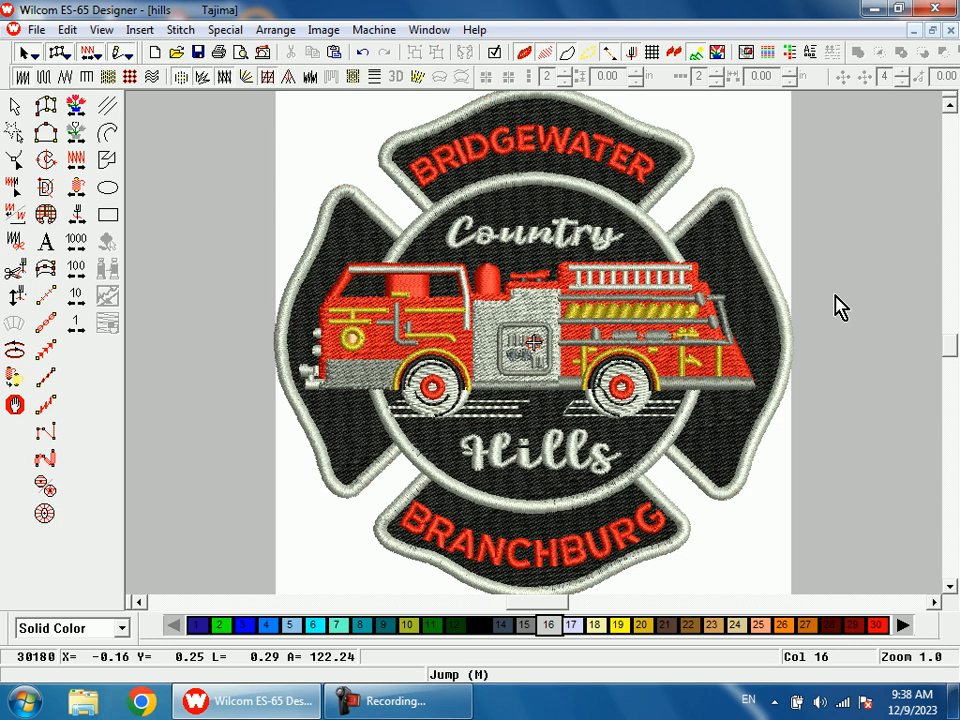
Split the long satin stitches of the red dome behind the cab and the red panel between the cab windows.
key("b")
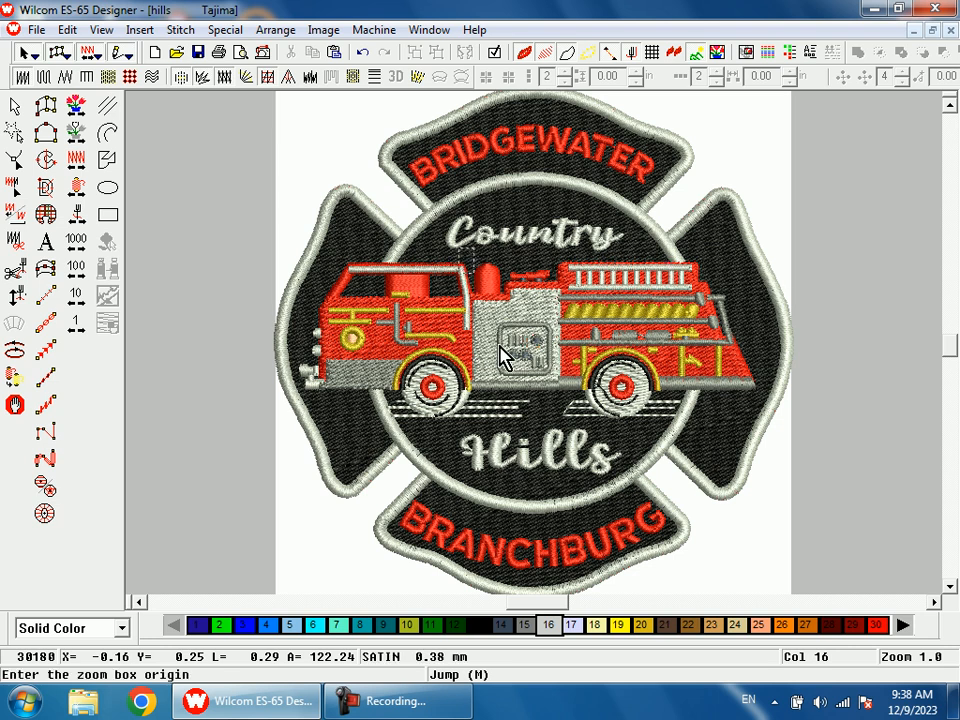
left_click_drag(465, 257, 510, 364)
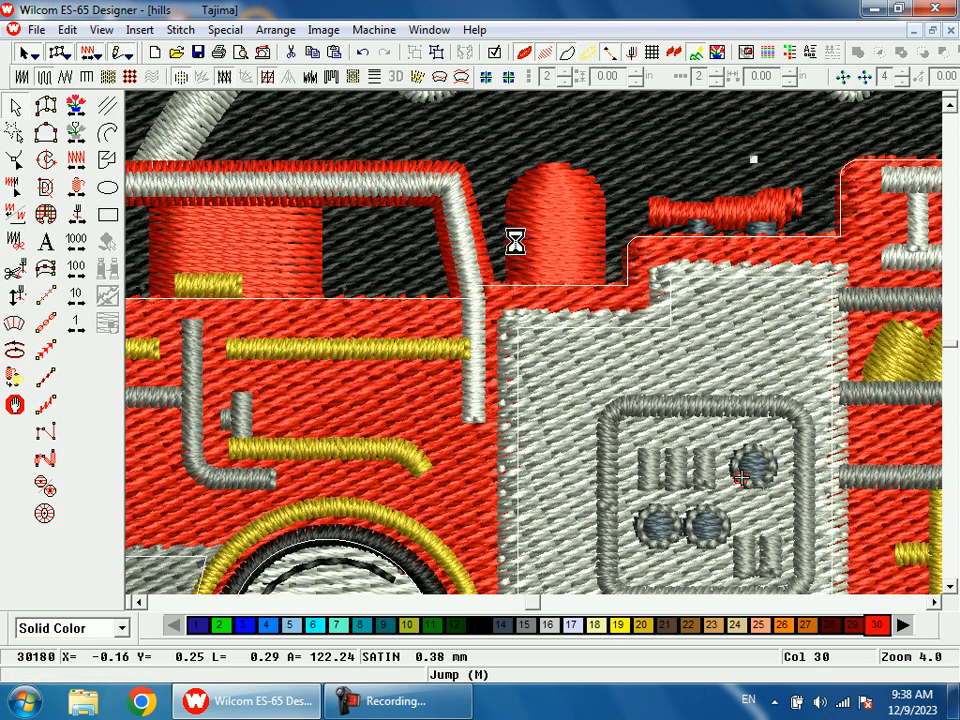
key("Escape")
key("t")
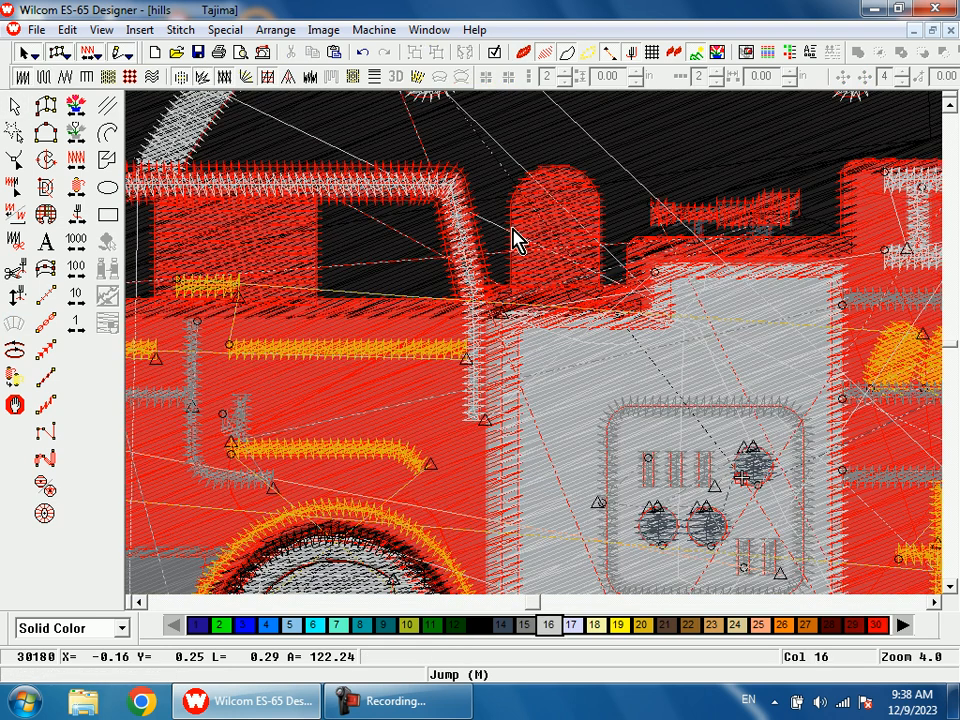
left_click(512, 240)
left_click(318, 270, "ctrl")
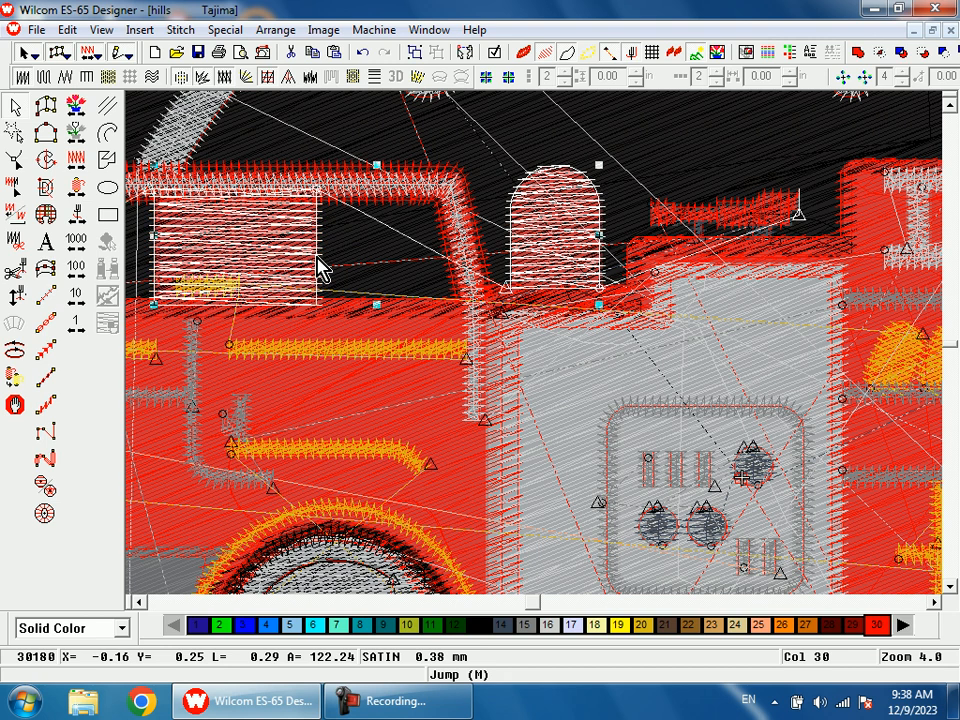
key("shift+z")
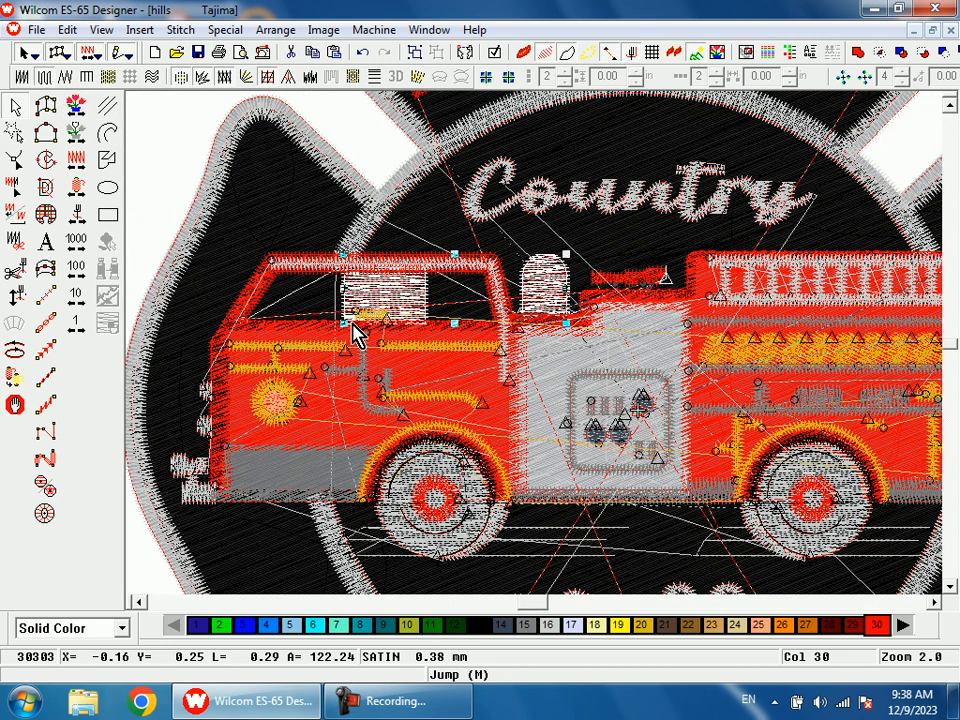
key("t")
key("Escape")
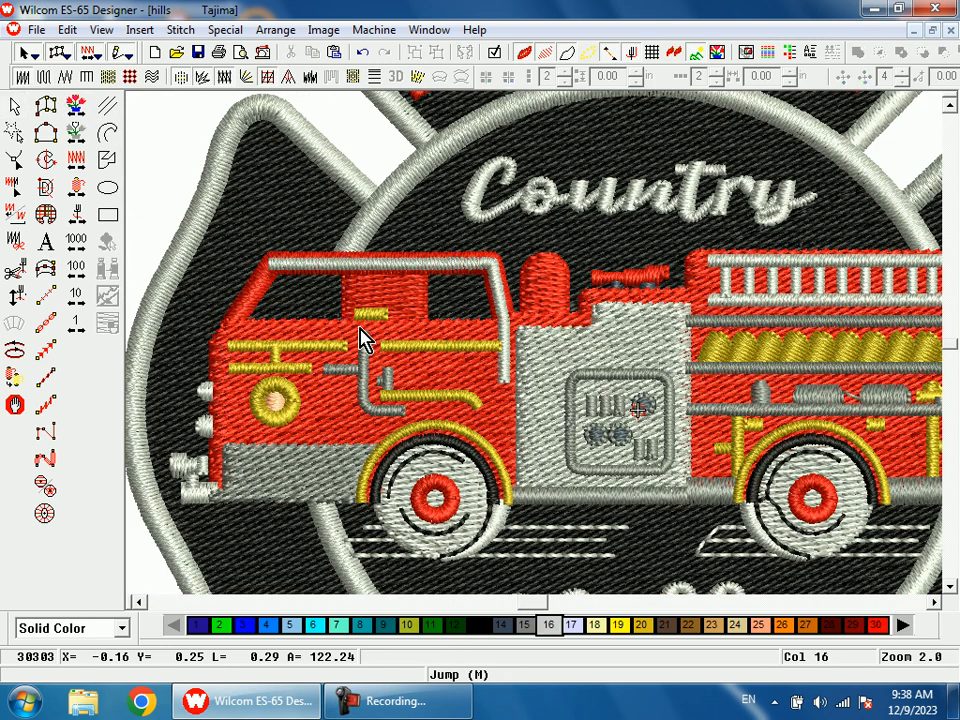
Review the whole emblem in realistic stitches at reduced size and dismiss the Windows color scheme prompt.
key("shift+z")
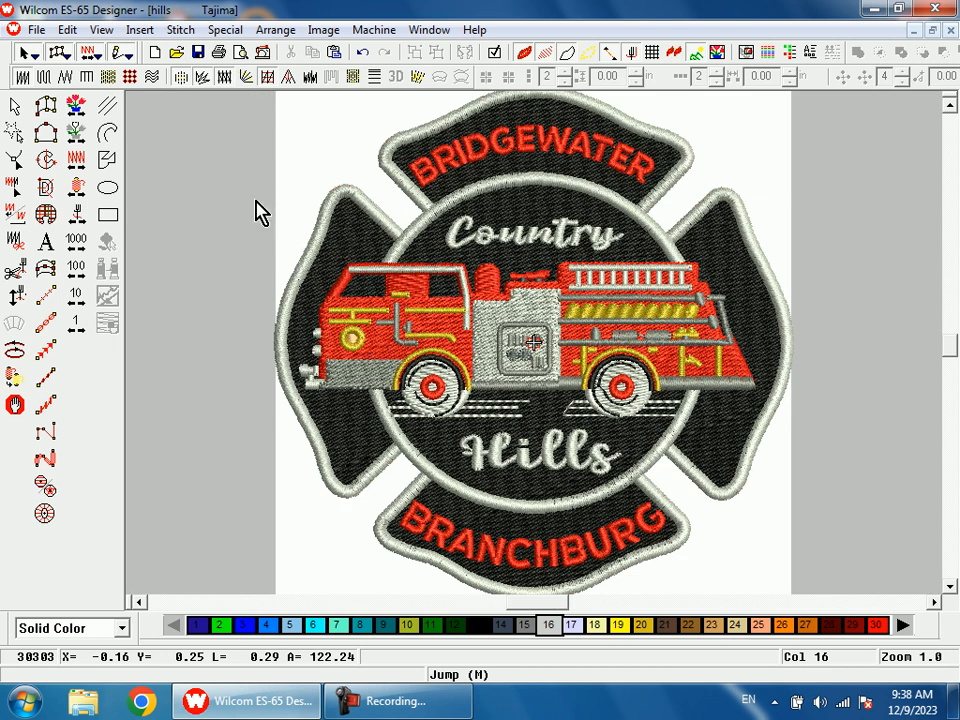
key("shift+z")
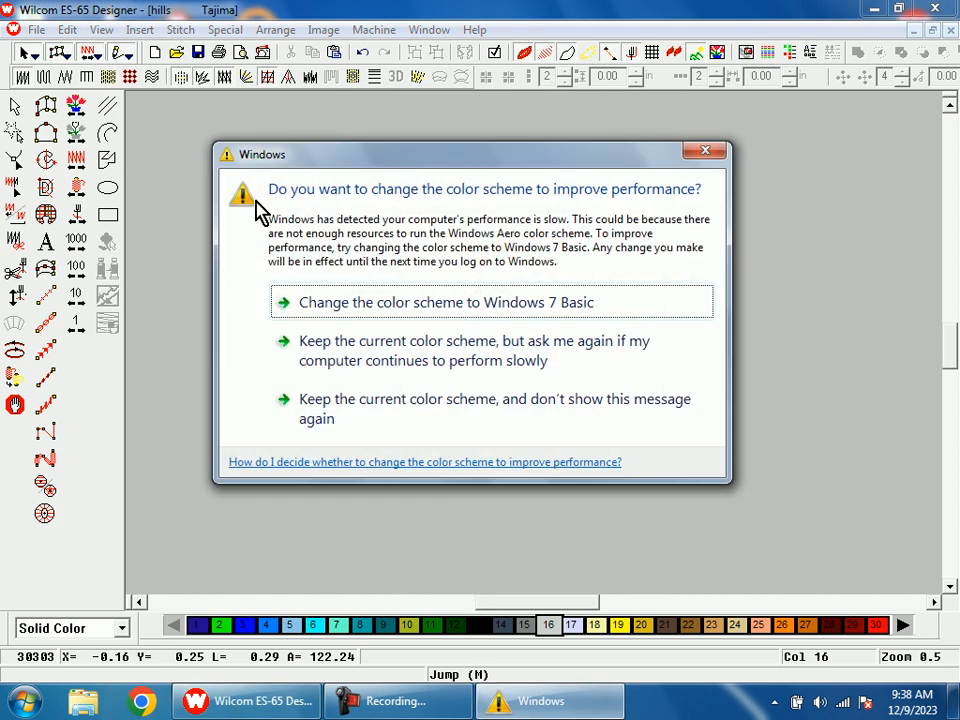
left_click(705, 153)
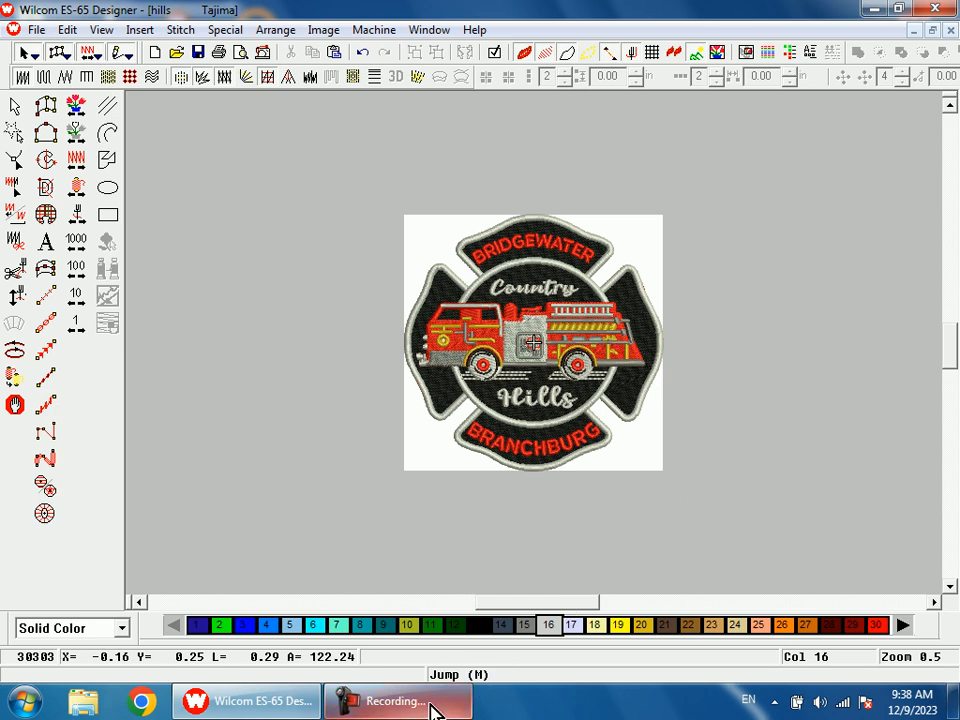
mouse_move(435, 711)
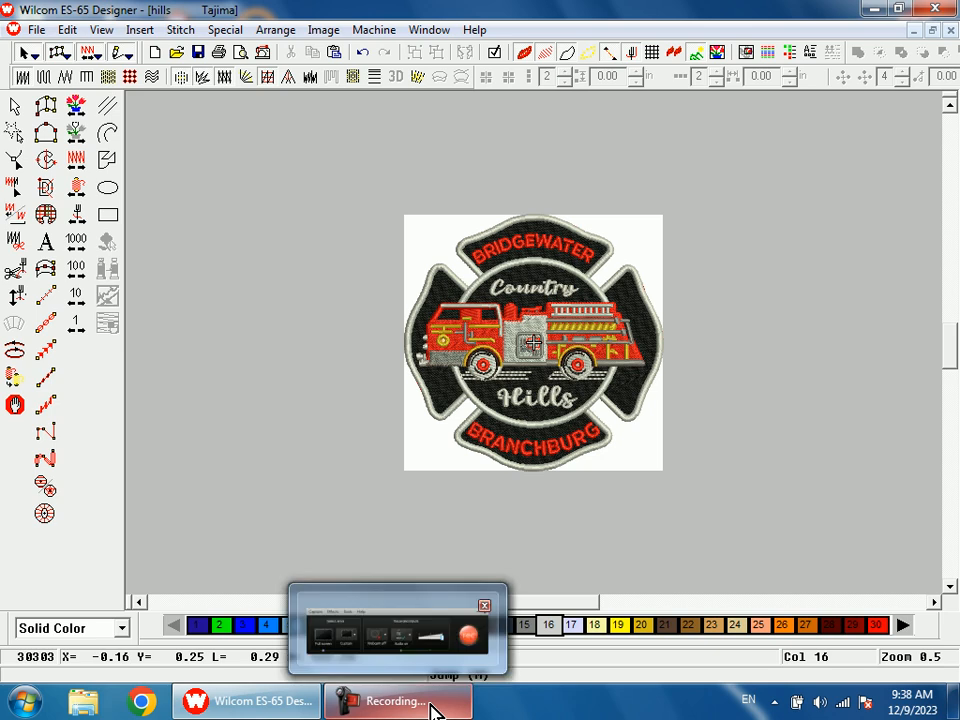